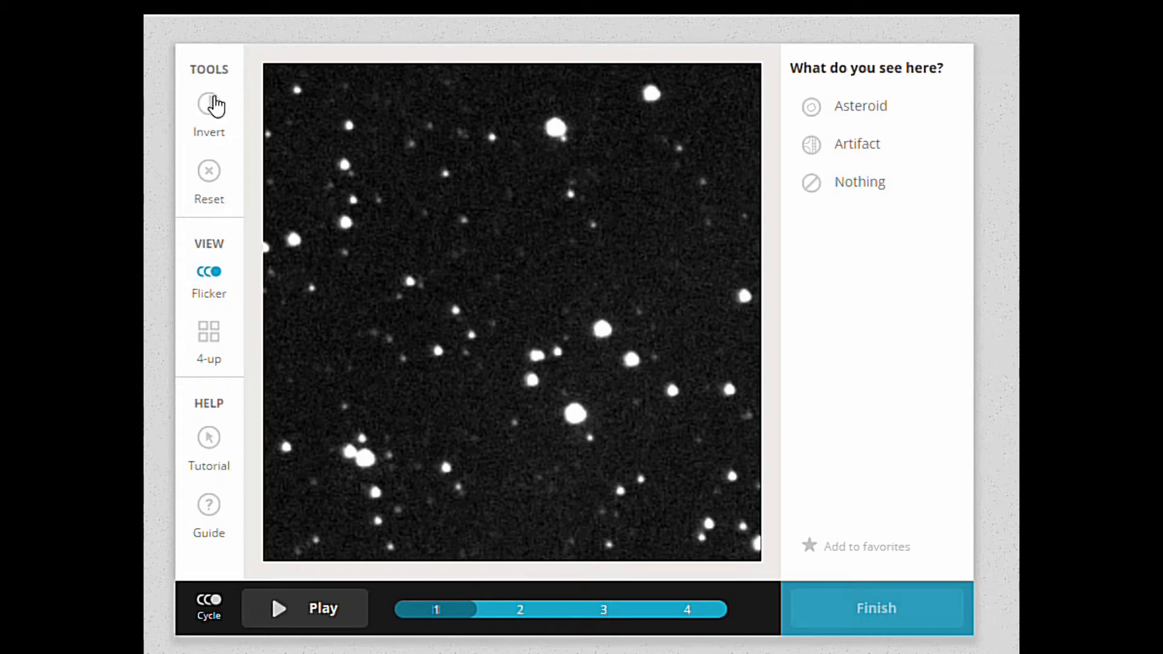
Invert the star-field image, check the colour composite of the frames, and return to the single-frame view
left_click(212, 109)
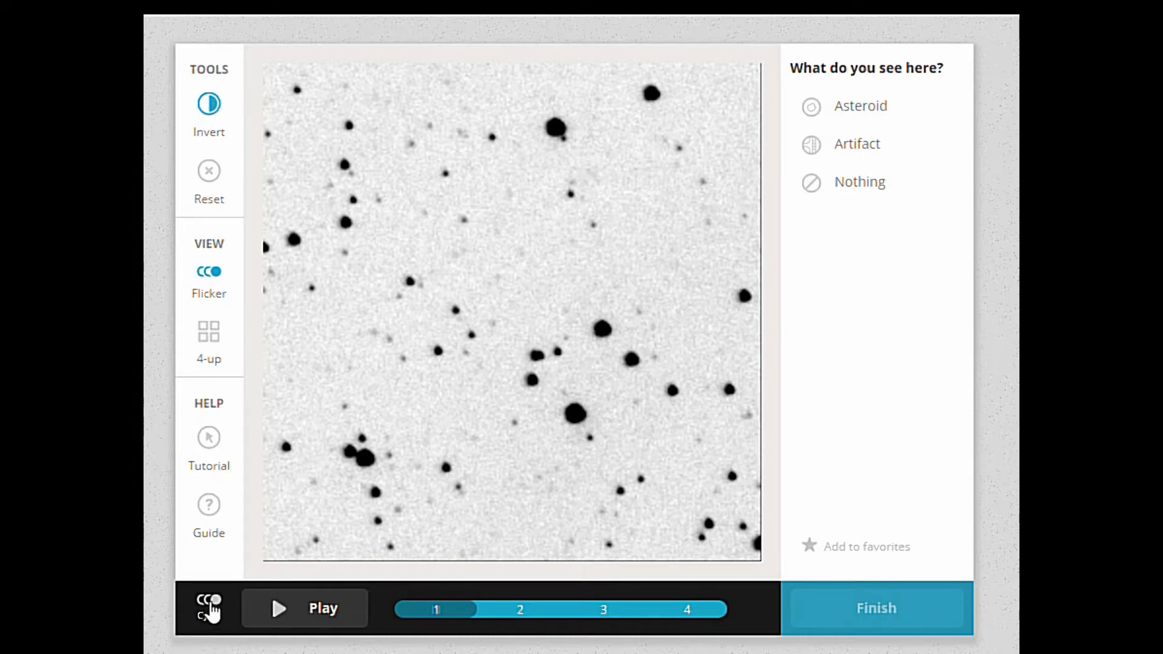
left_click(208, 604)
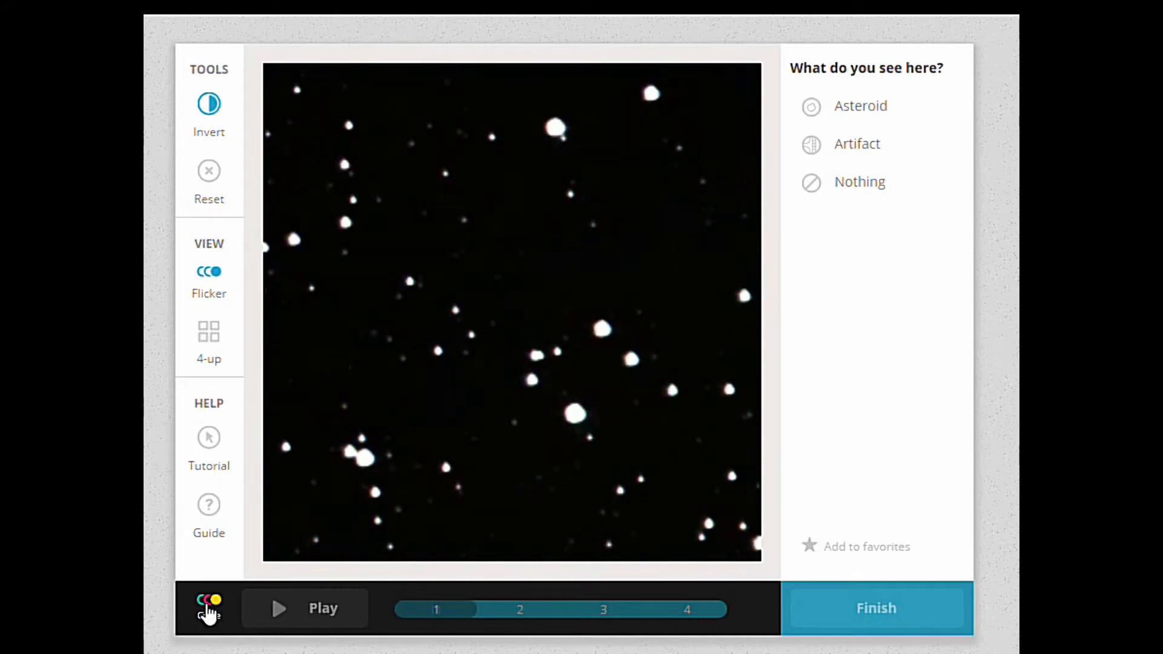
left_click(208, 609)
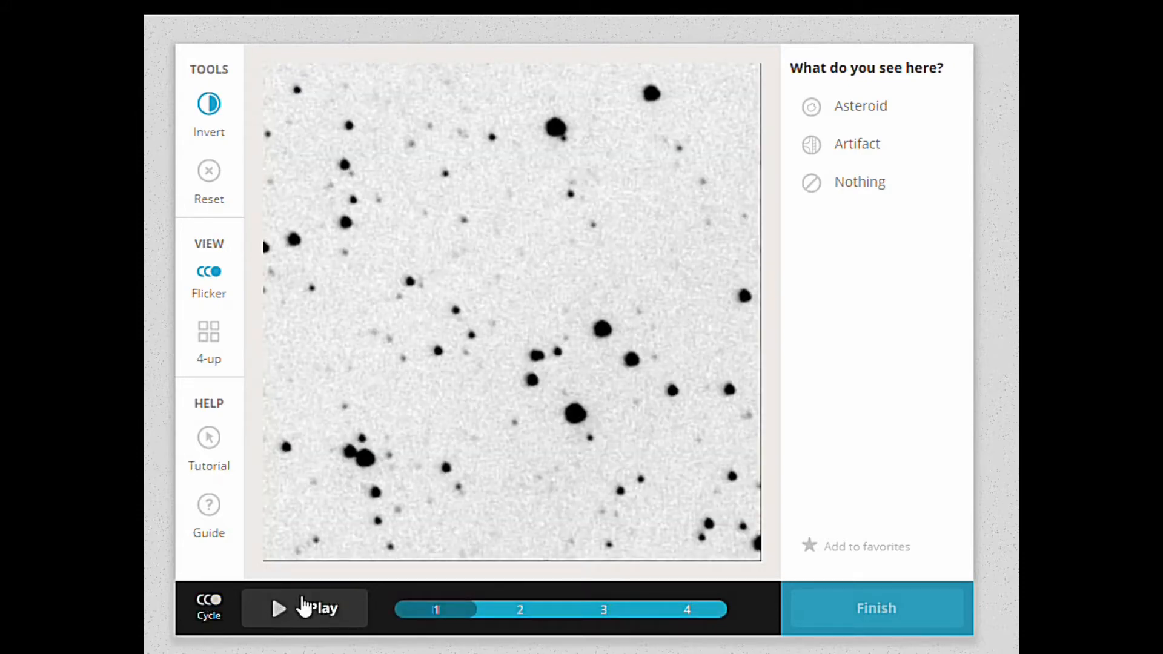
Play the four frames as a flicker animation, pause it, and step manually back and forth through the frames
left_click(308, 608)
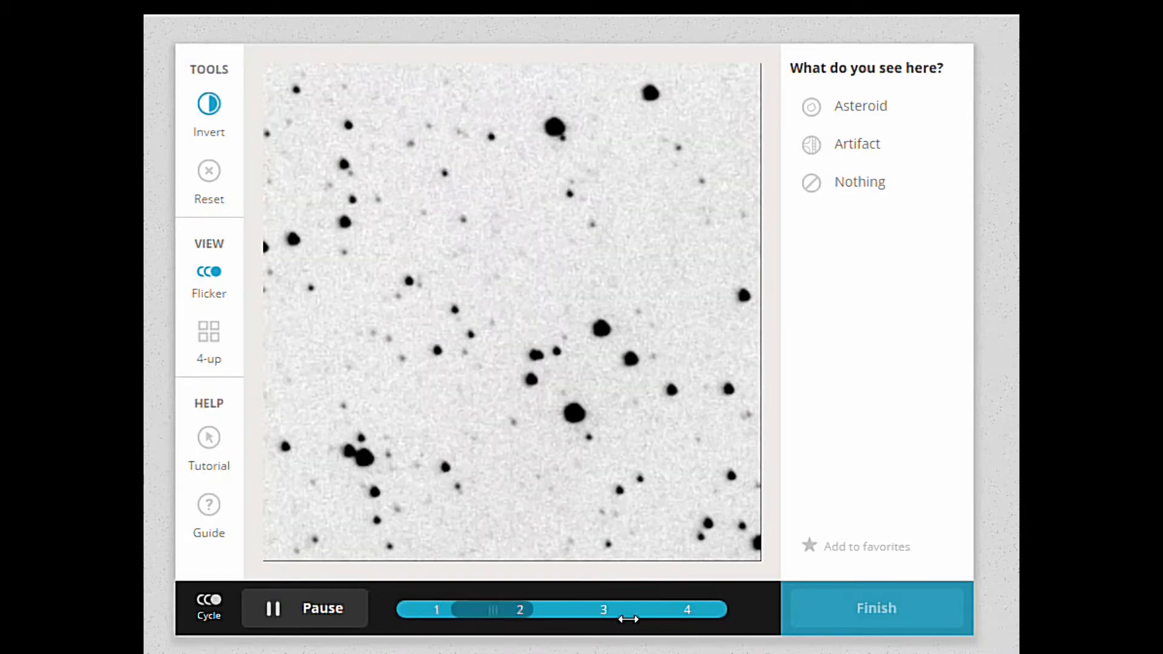
left_click(307, 611)
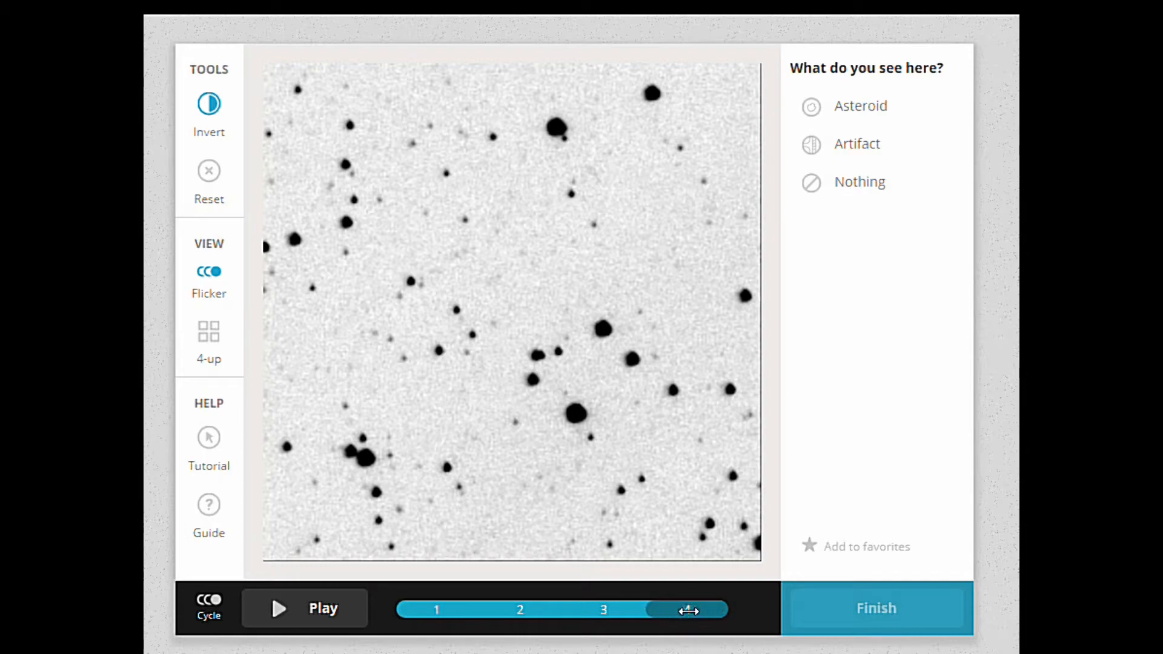
left_click_drag(689, 610, 570, 653)
left_click_drag(507, 610, 689, 605)
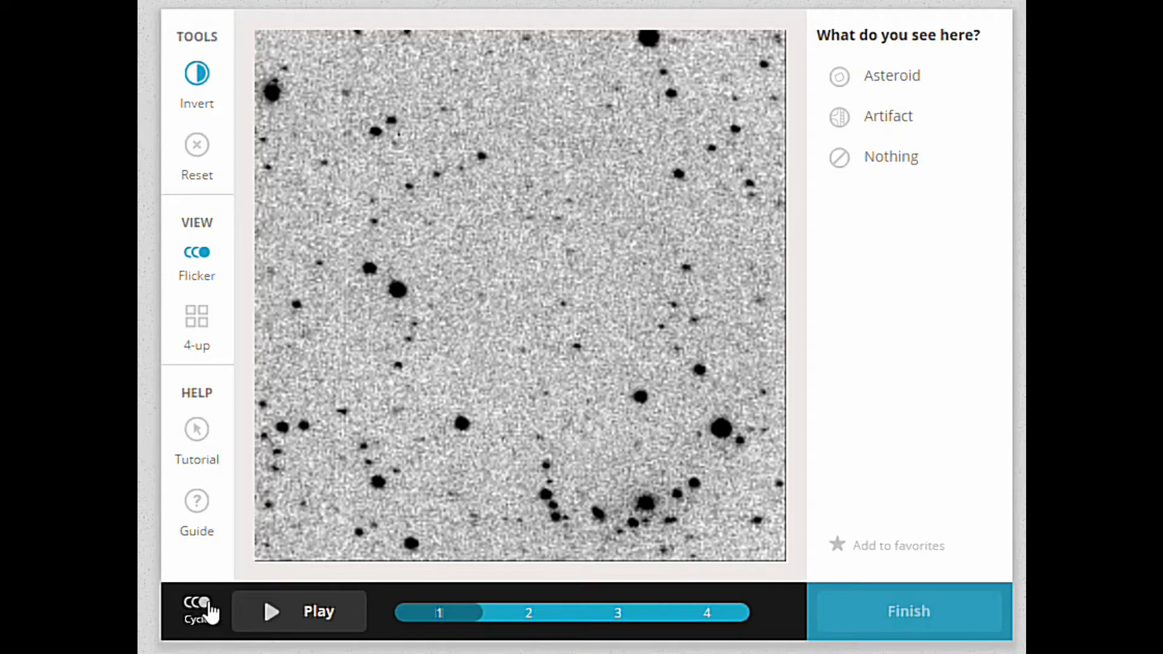
Check the new field's colour composite, then mark the speck beside the close star pair in the upper-left of frame 1 as an artifact
left_click(199, 608)
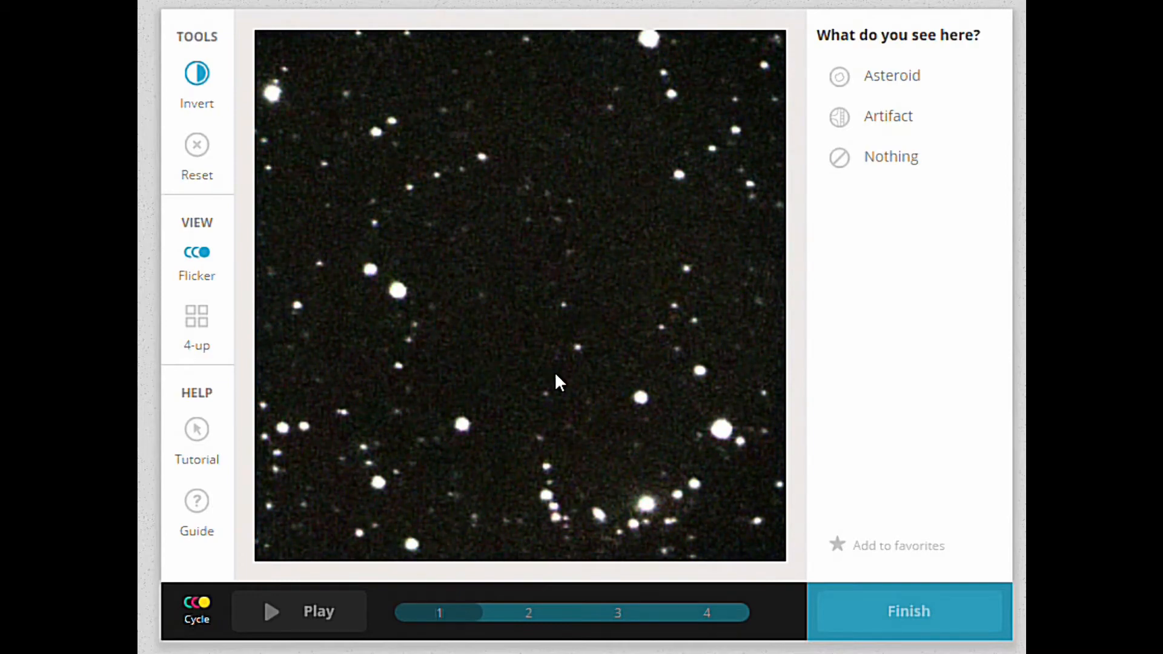
left_click(195, 613)
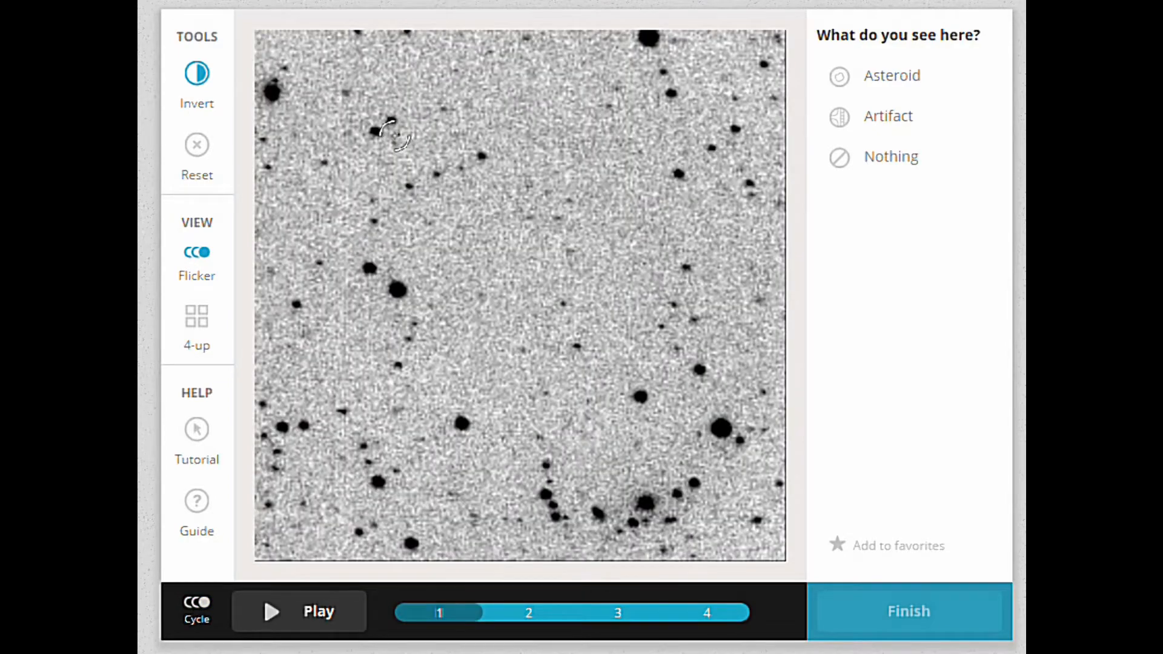
left_click(891, 118)
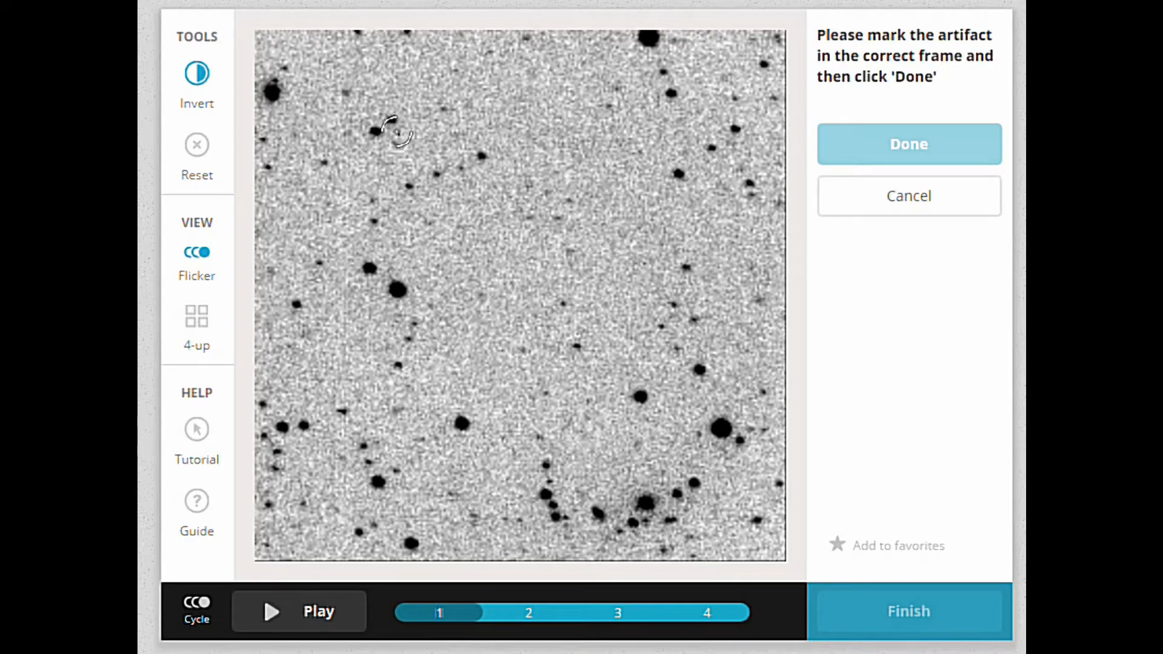
left_click(398, 133)
left_click(915, 151)
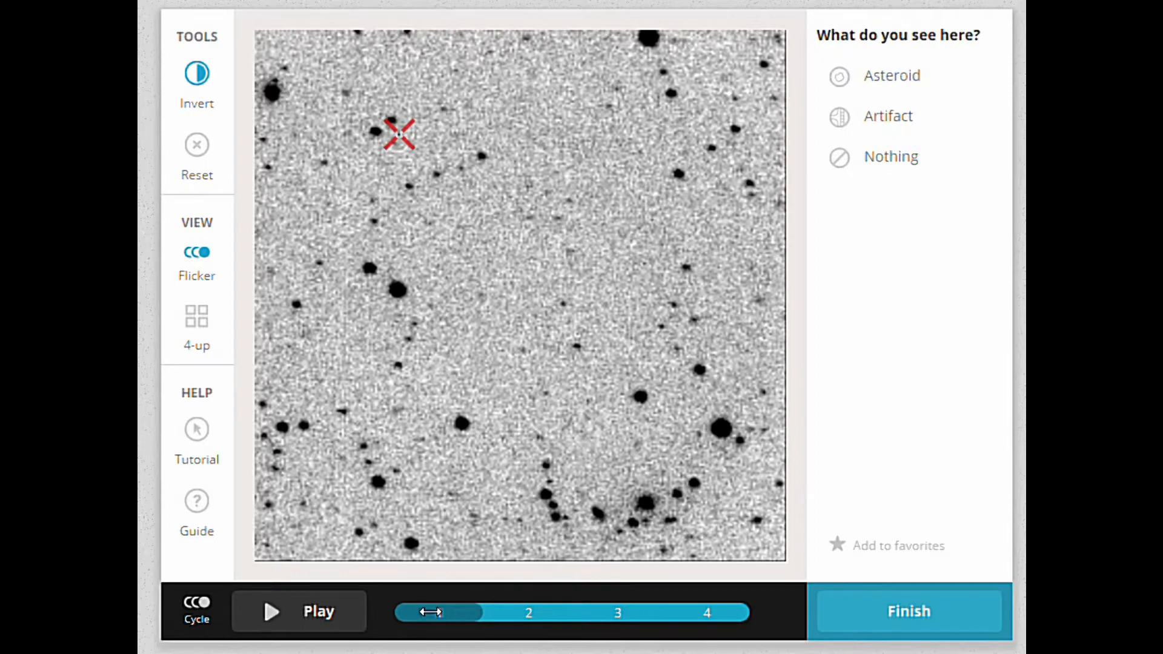
Compare frame 1 with frame 4, then mark a second artifact near the centre of frame 1
left_click_drag(443, 613, 699, 614)
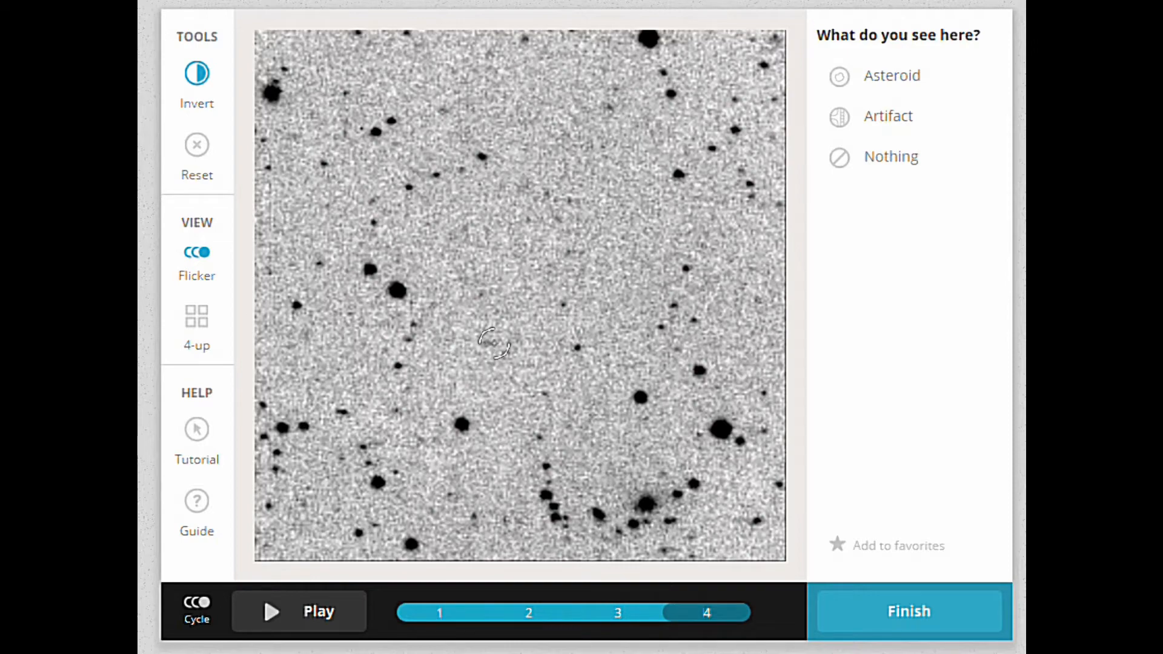
mouse_move(675, 601)
left_mouse_down()
mouse_move(451, 615)
mouse_move(402, 636)
mouse_move(446, 631)
mouse_move(407, 641)
left_mouse_up()
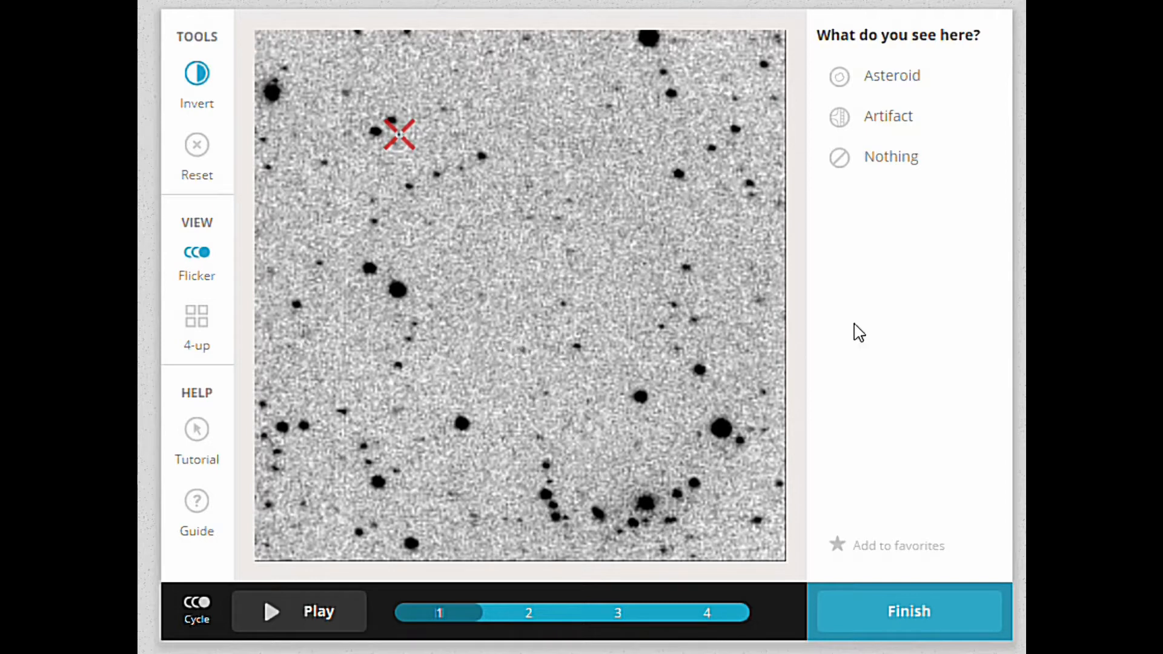
left_click(887, 116)
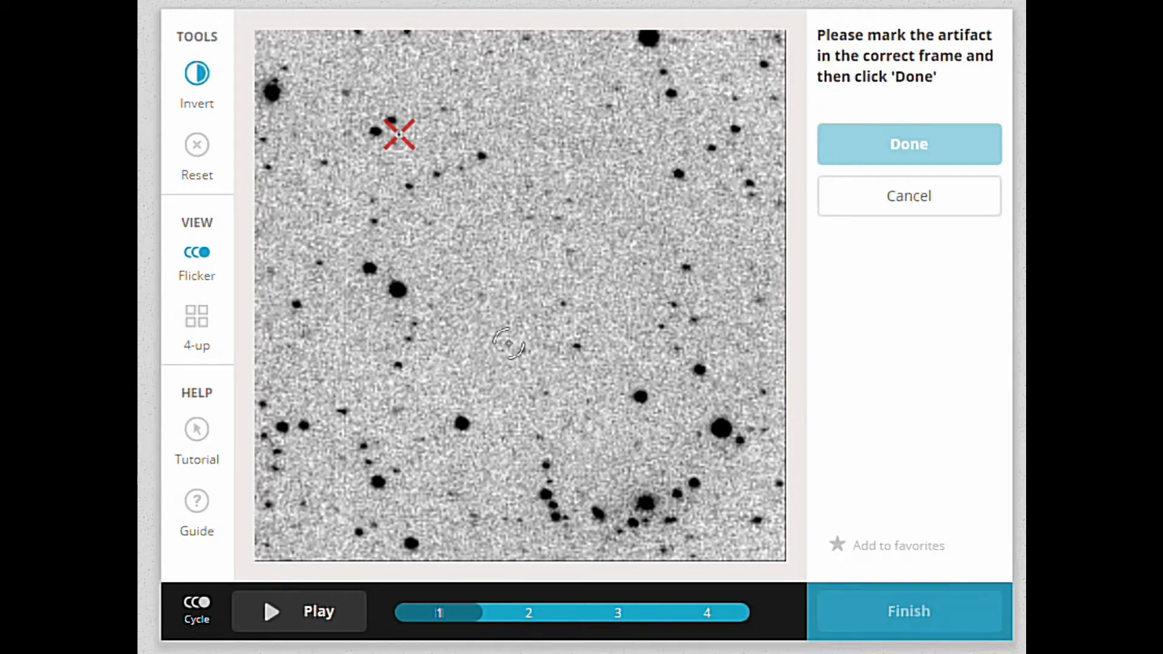
left_click(522, 350)
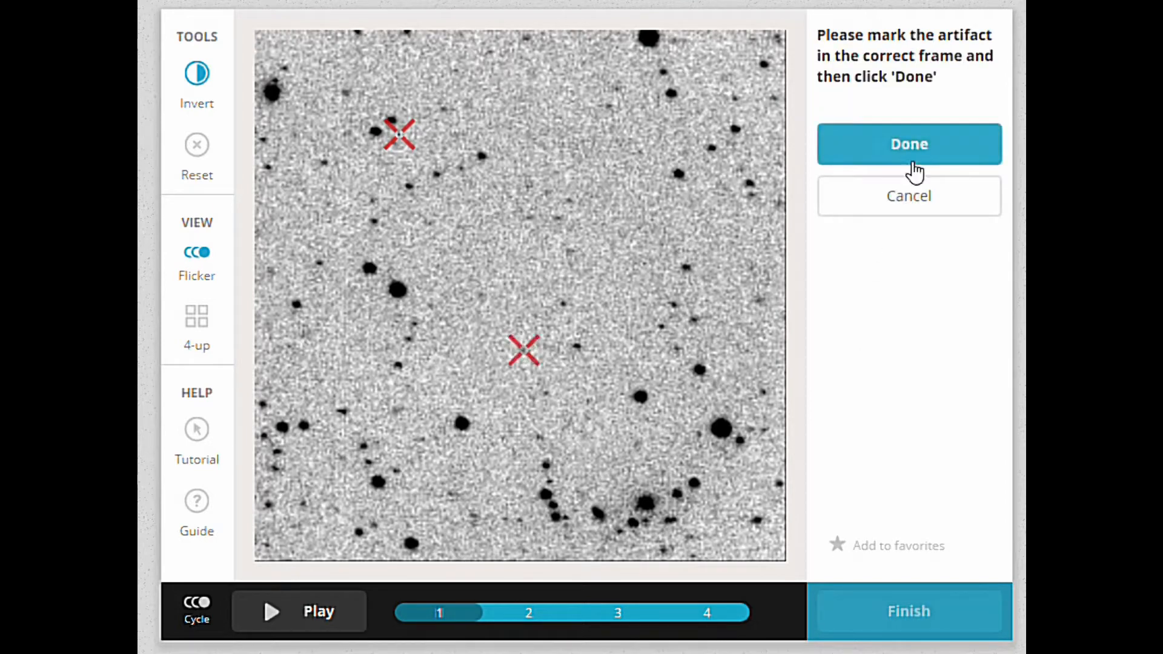
left_click(910, 159)
Mark the faint speck near the centre of frame 2 as an artifact
left_click(533, 612)
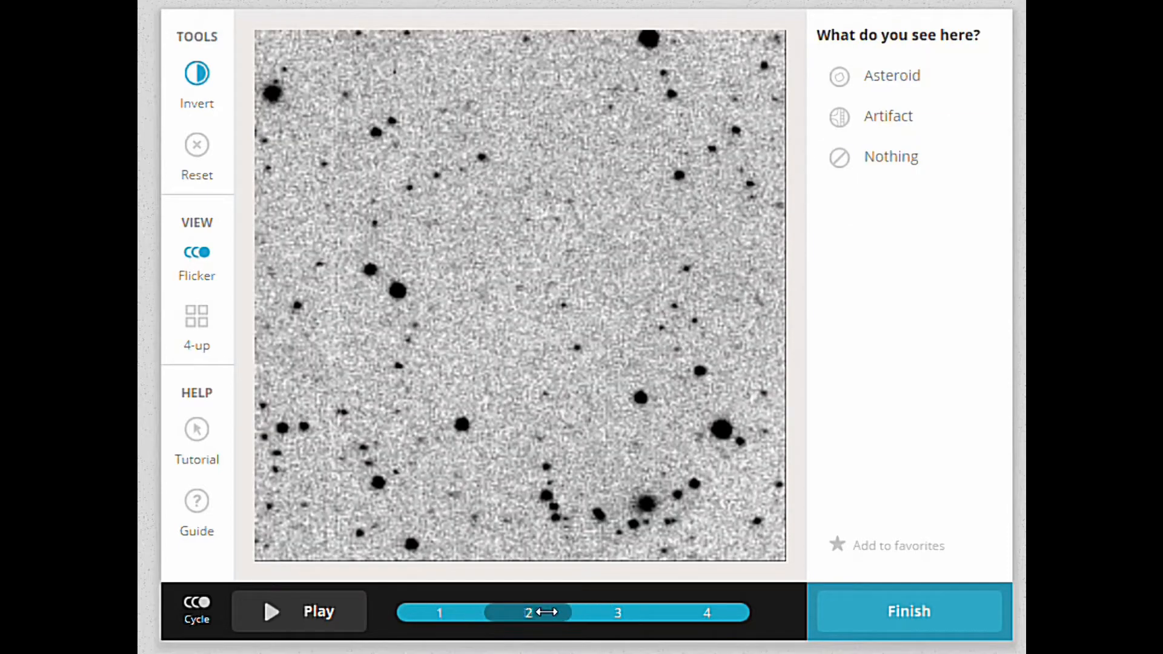
left_click_drag(546, 612, 463, 622)
left_click(892, 119)
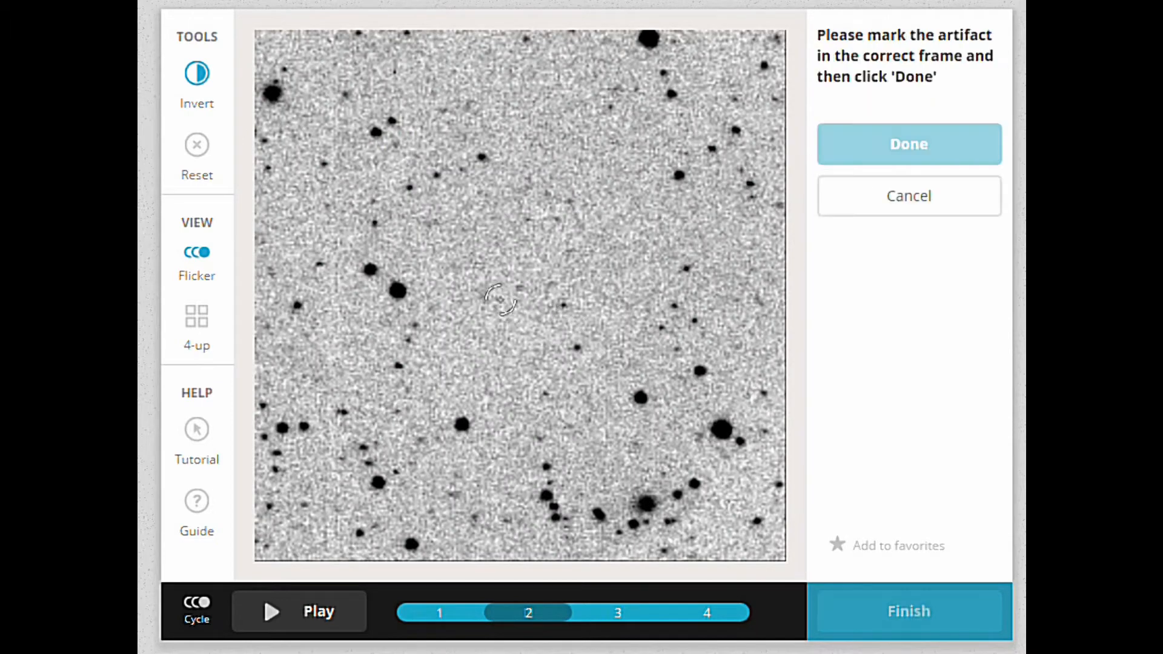
left_click(518, 290)
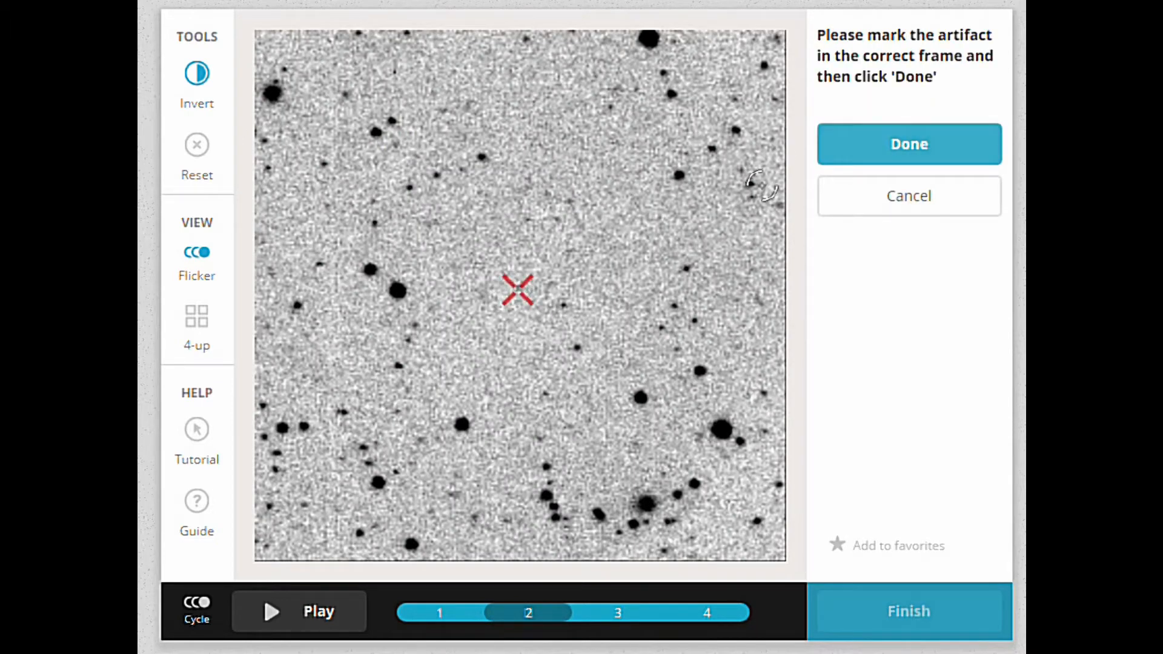
left_click(896, 149)
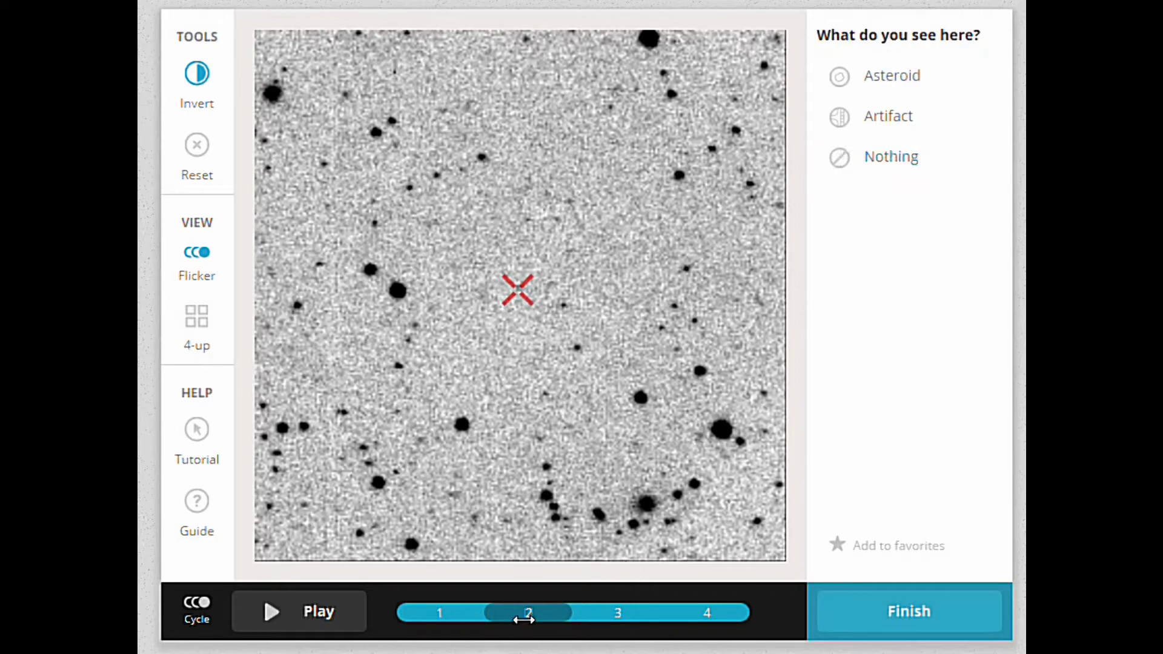
Mark the speck just beside the small star near the centre of frame 3 as an artifact
mouse_move(546, 614)
left_mouse_down()
mouse_move(579, 613)
mouse_move(524, 614)
mouse_move(707, 610)
mouse_move(603, 610)
left_mouse_up()
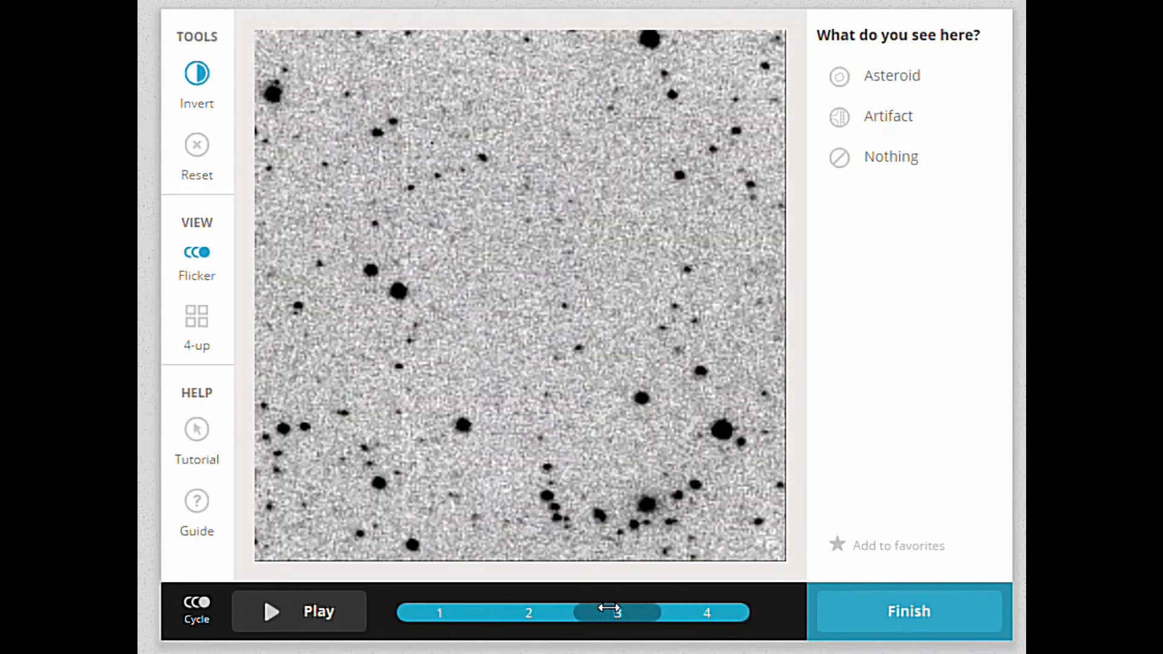
left_click(883, 116)
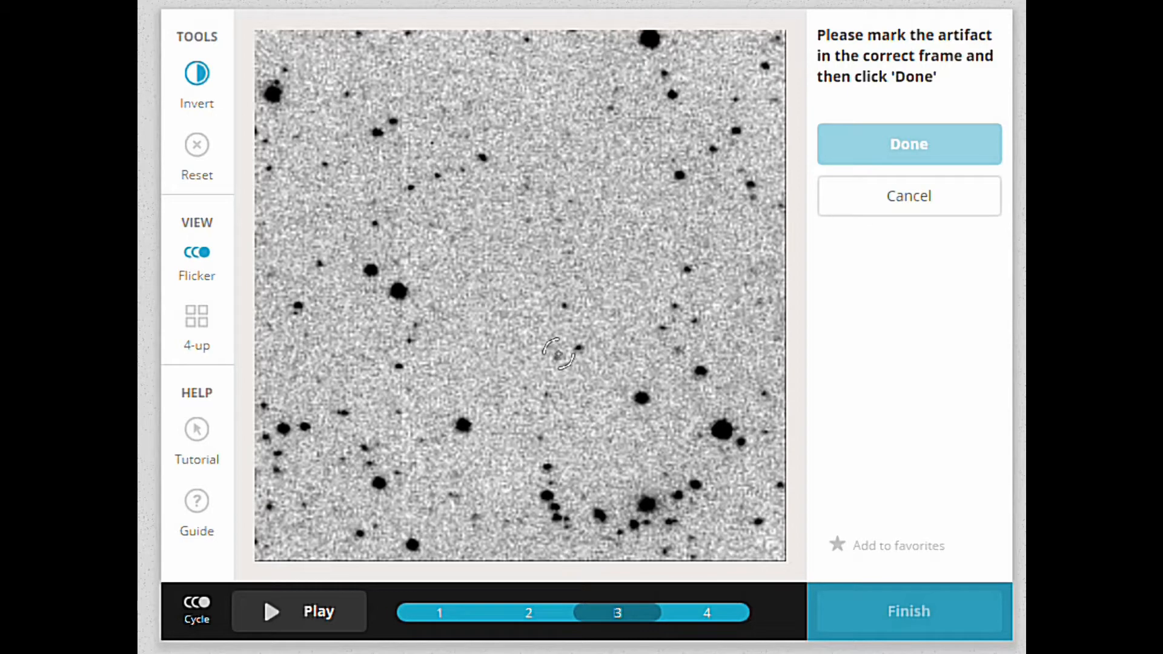
left_click(560, 355)
left_click(911, 159)
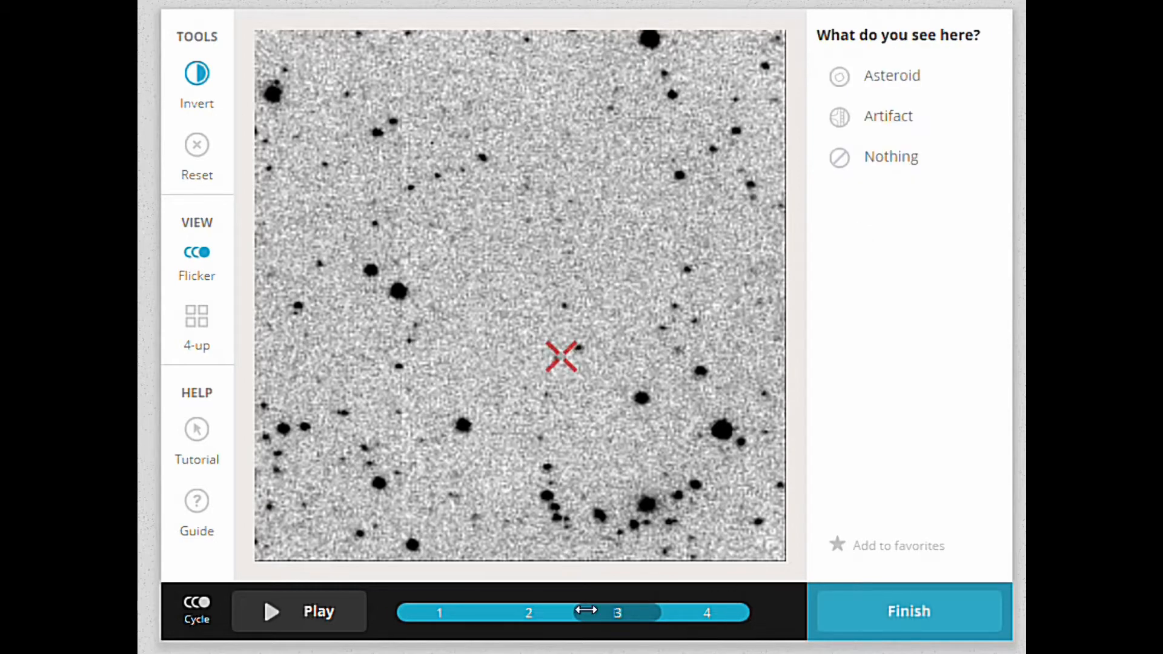
Mark the speck slightly below and left of the centre of frame 4 as an artifact
left_click_drag(642, 620, 736, 612)
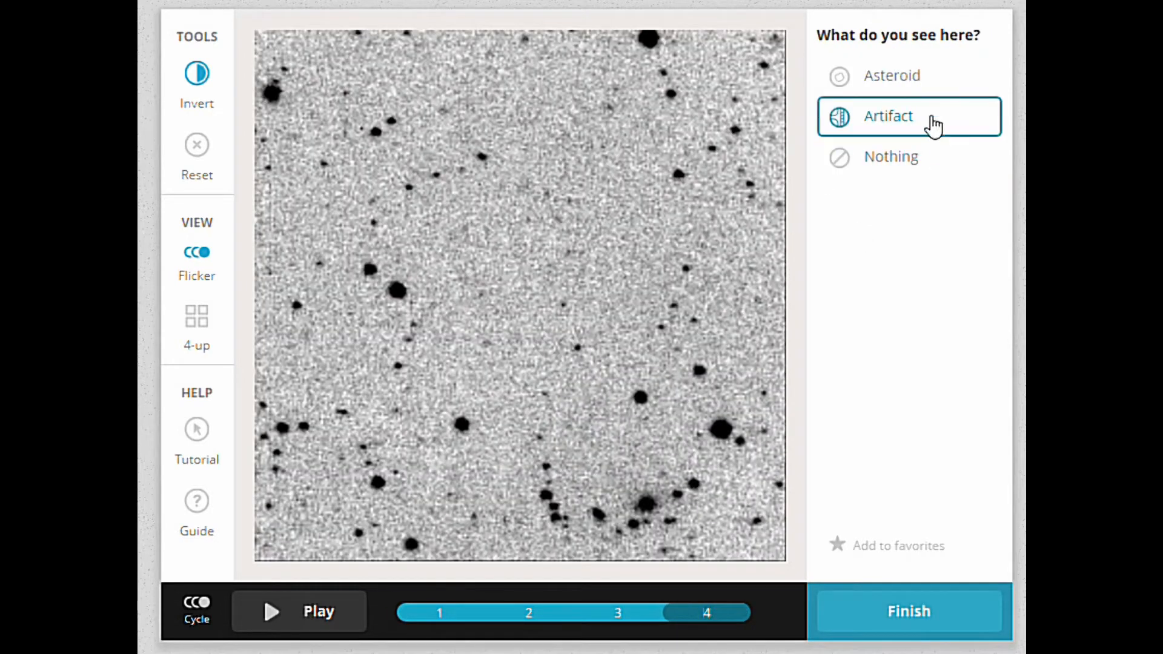
left_click(930, 119)
left_click(485, 343)
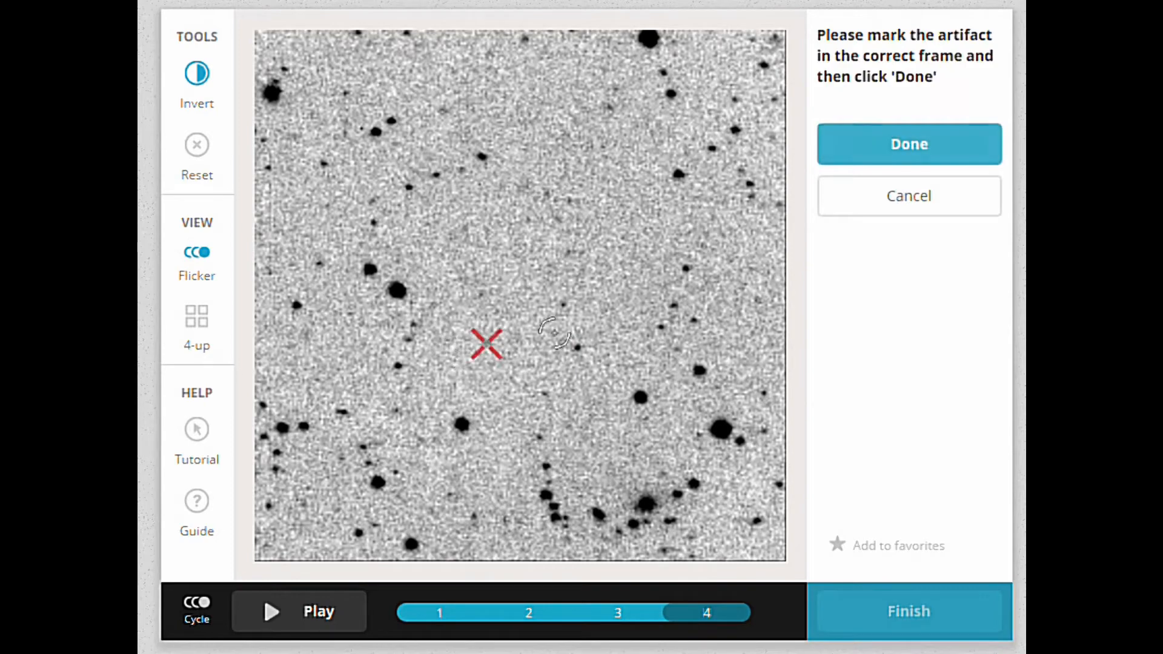
left_click(951, 144)
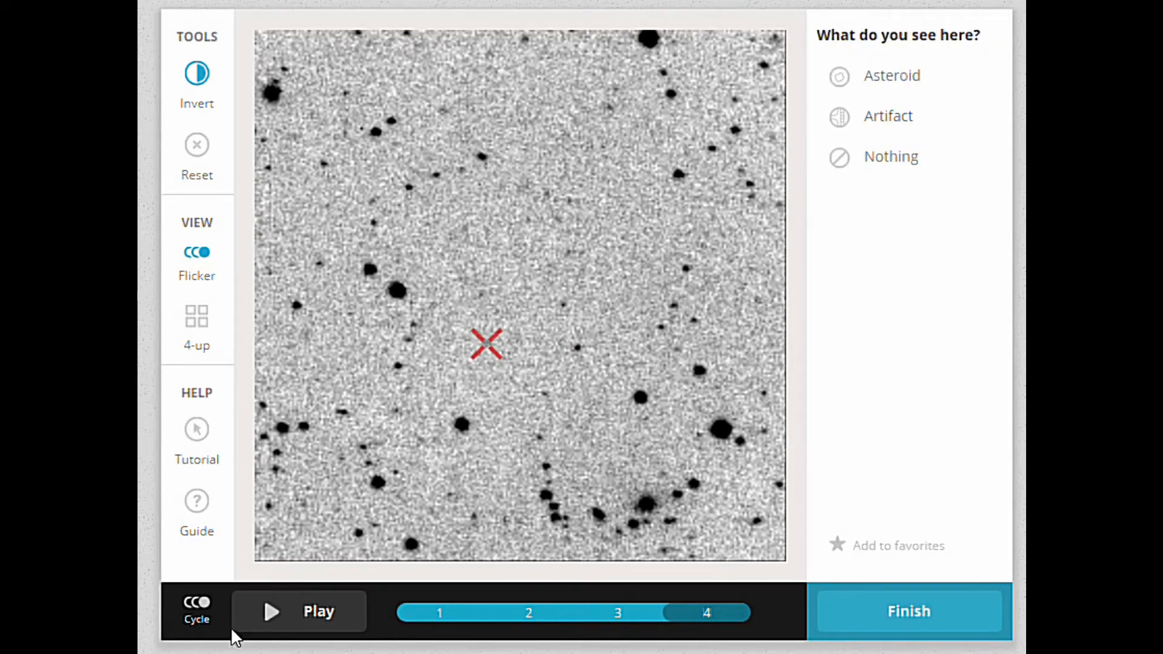
Play the marked frames, pause, and examine frames 1 to 4 individually for moving objects or unmarked artifacts
left_click(313, 613)
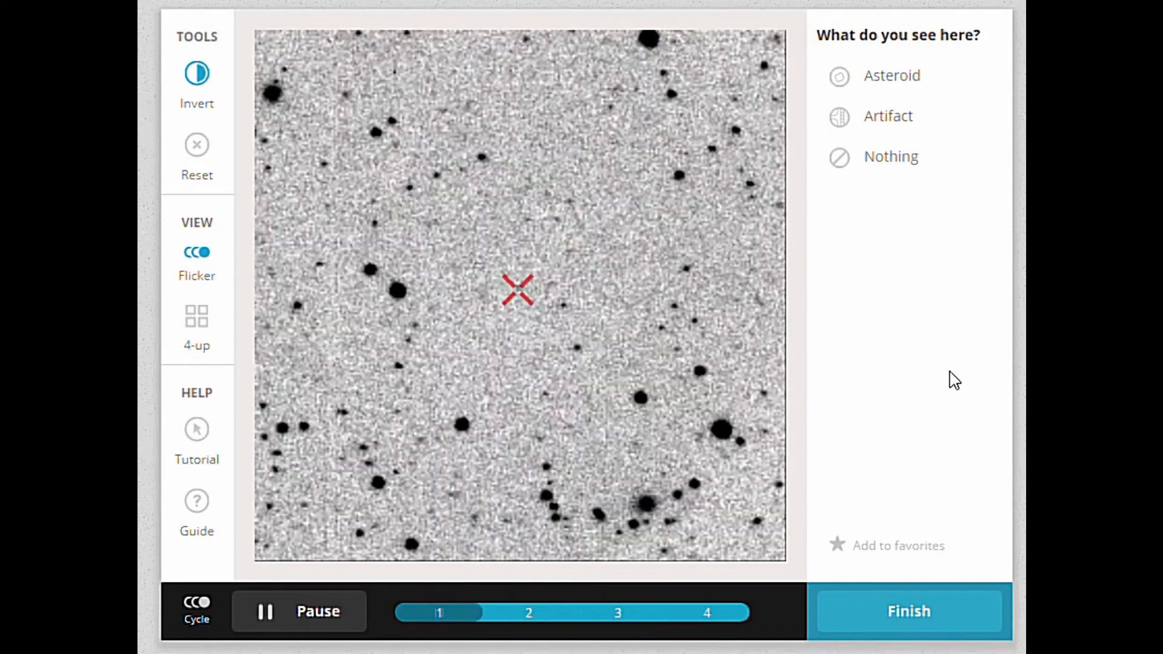
left_click(312, 621)
left_click_drag(527, 615, 420, 619)
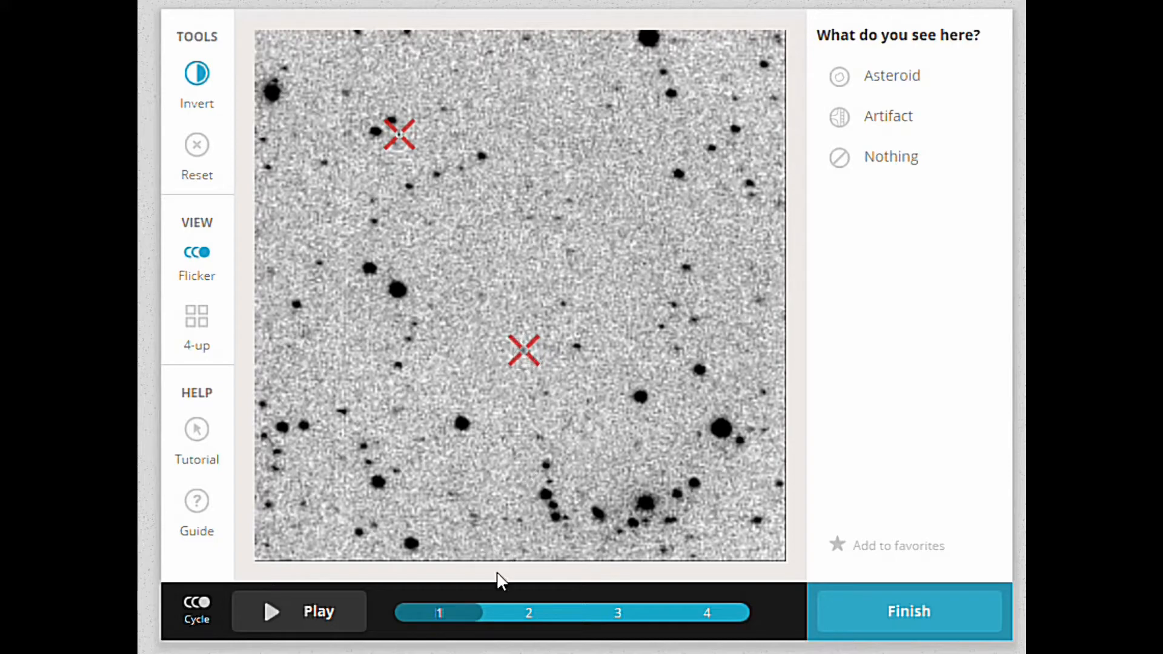
left_click_drag(472, 616, 527, 613)
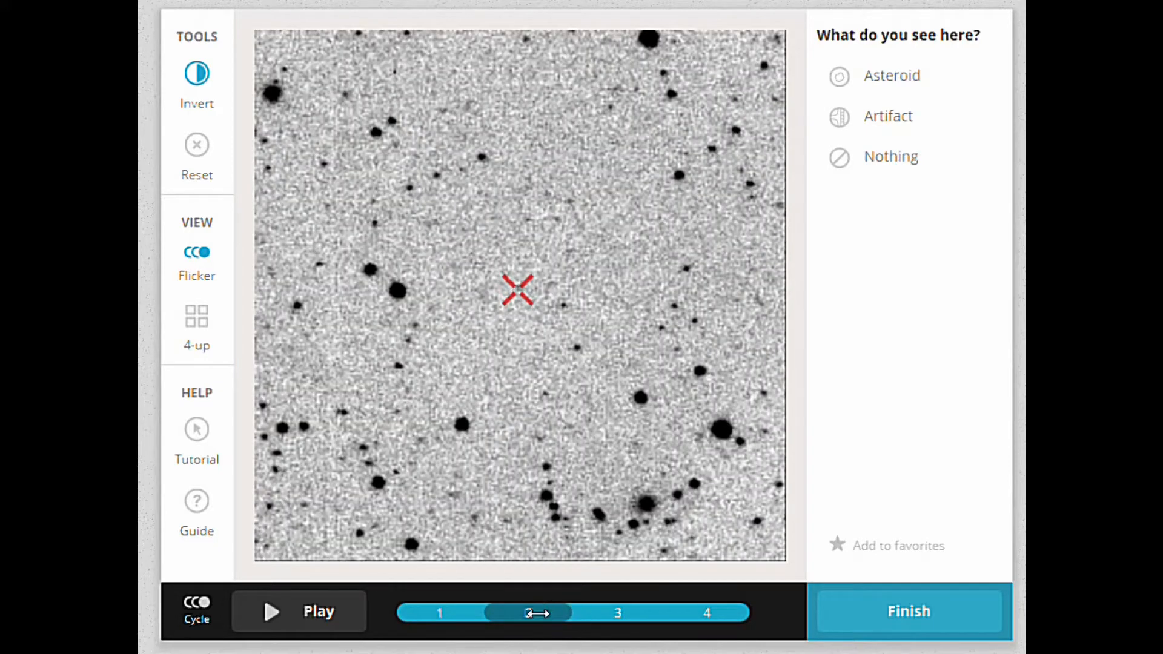
left_click_drag(537, 613, 597, 613)
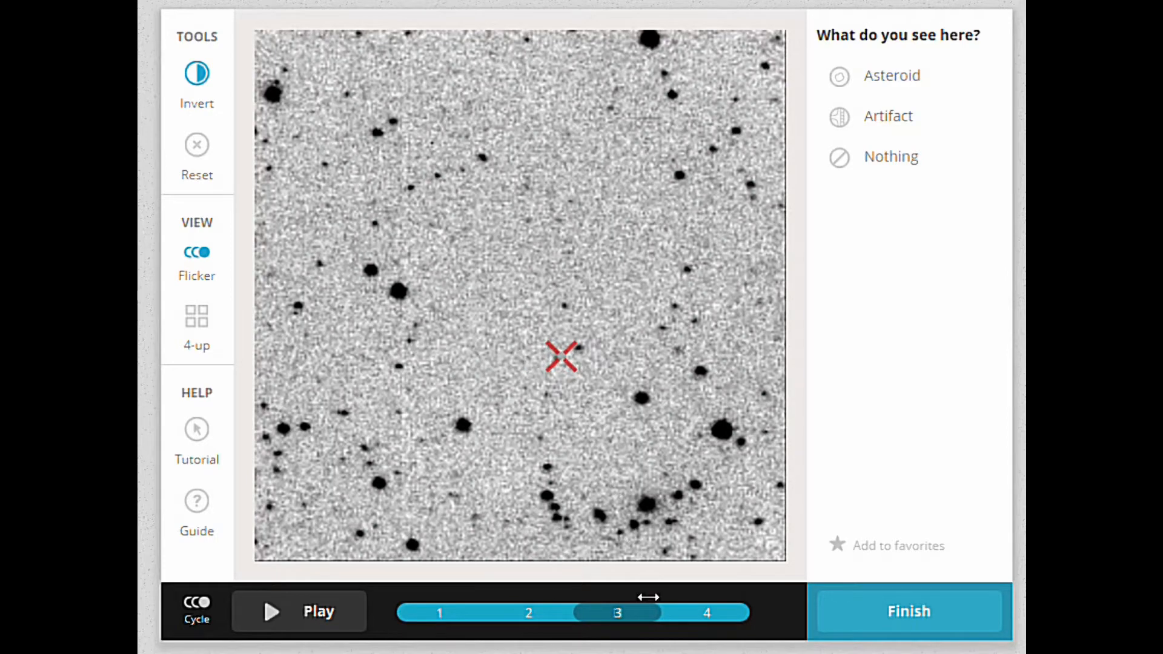
left_click(704, 608)
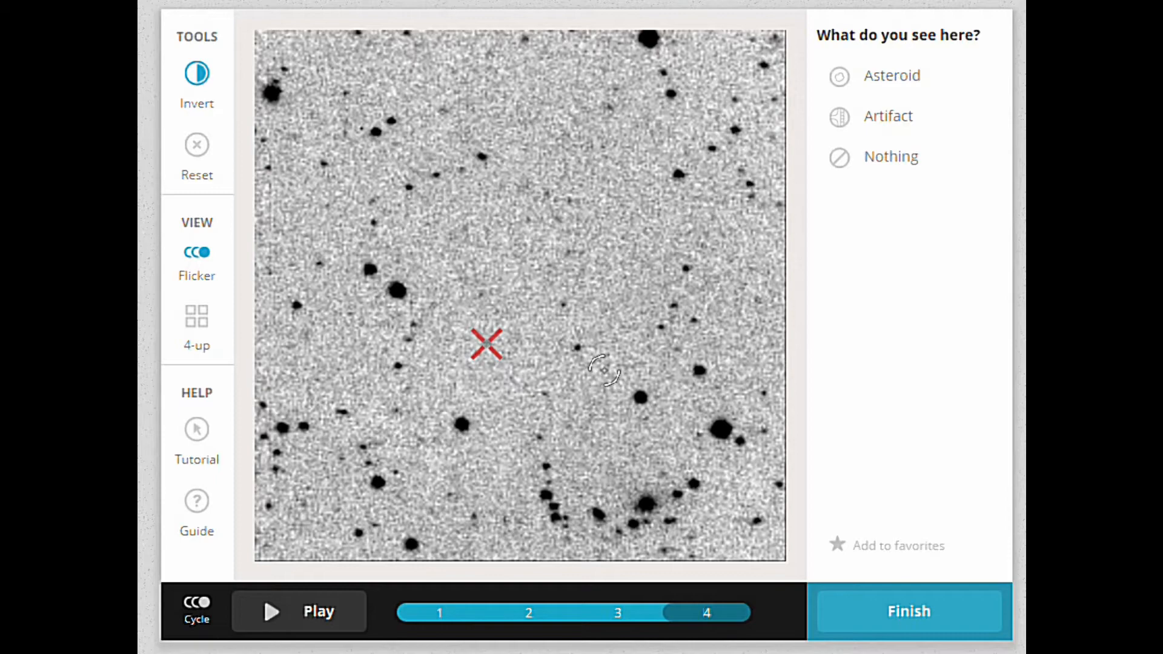
left_click_drag(727, 611, 531, 611)
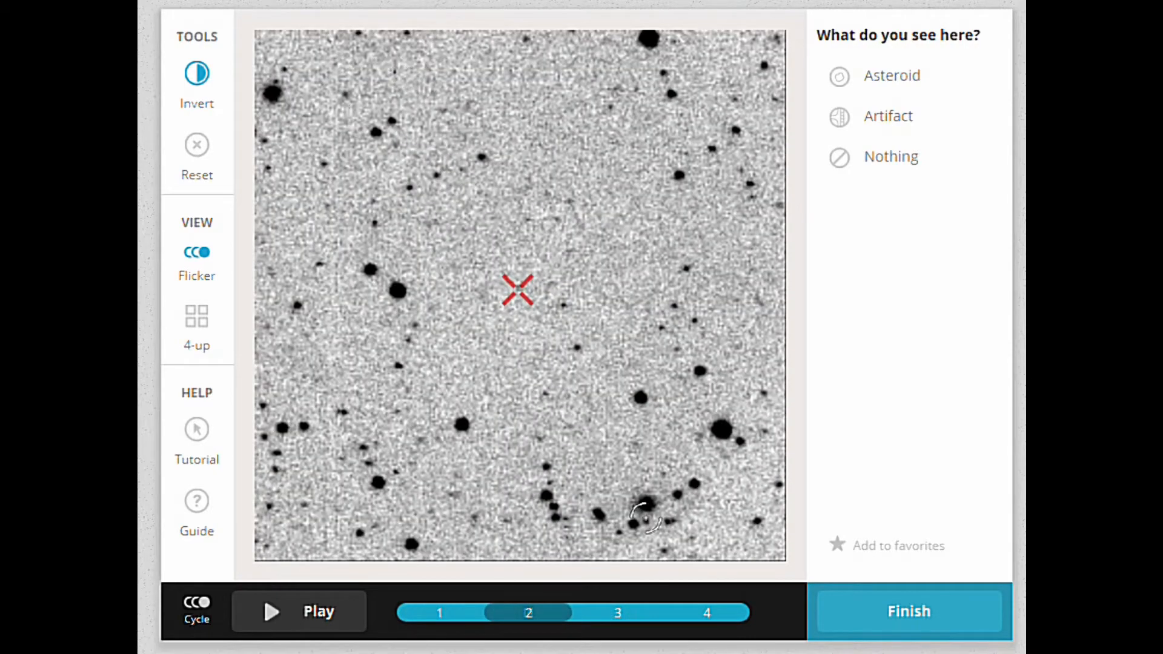
left_click_drag(534, 615, 424, 616)
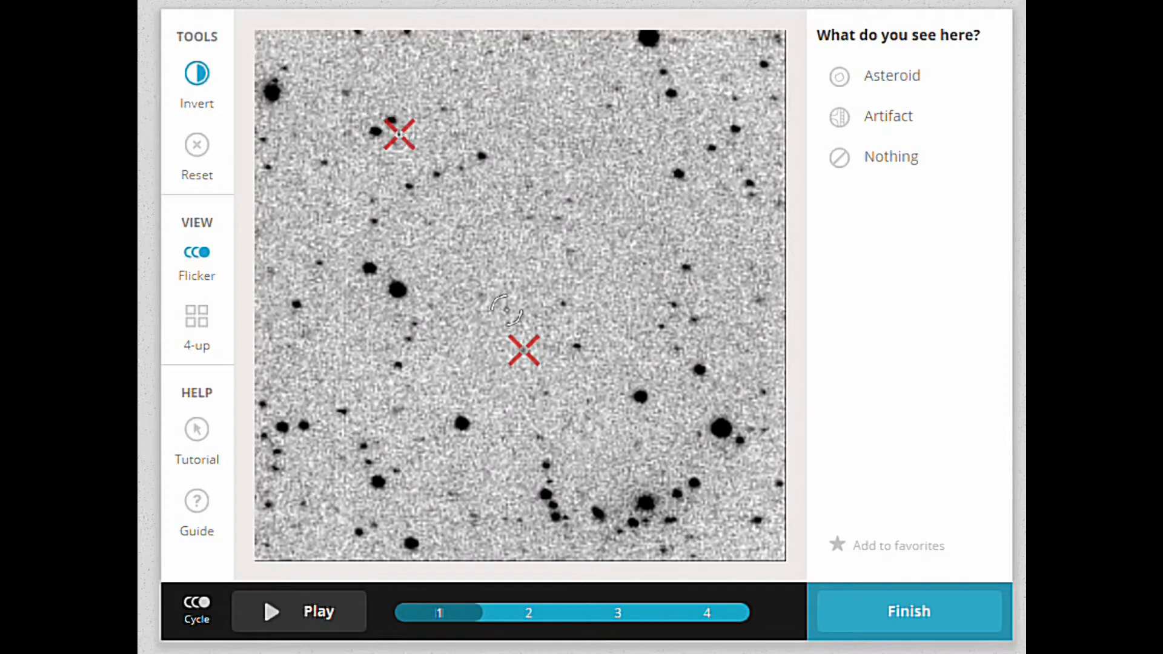
Mark a second artifact in frame 2, on the speck above the star pair near the image's upper edge
left_click_drag(433, 613, 512, 613)
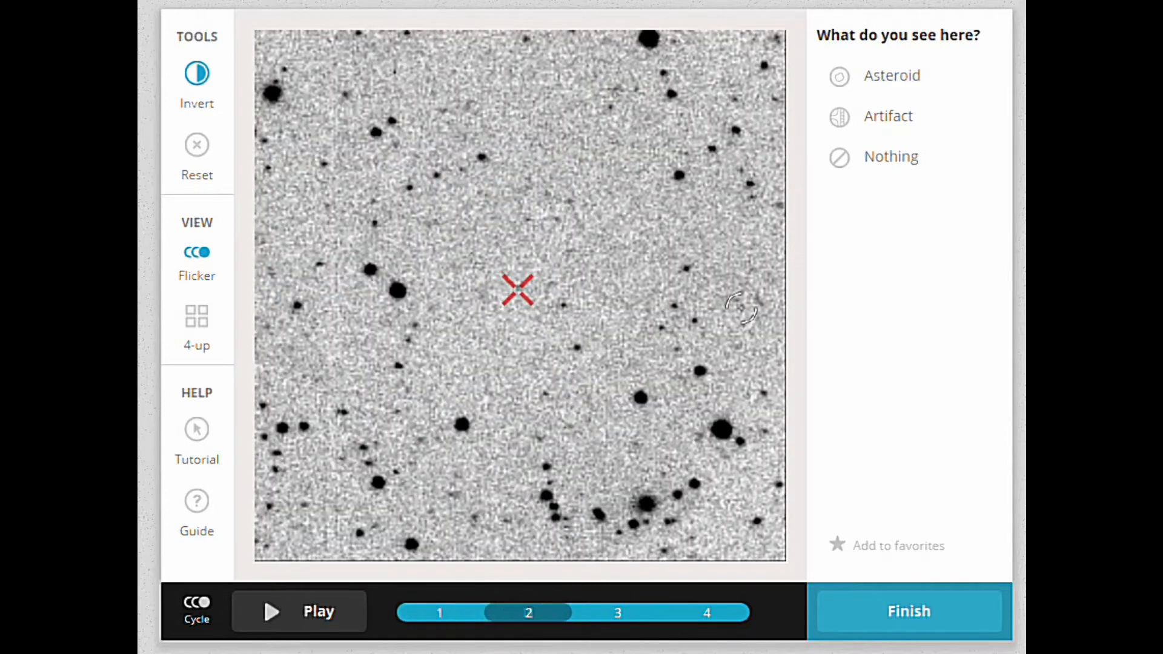
left_click(895, 129)
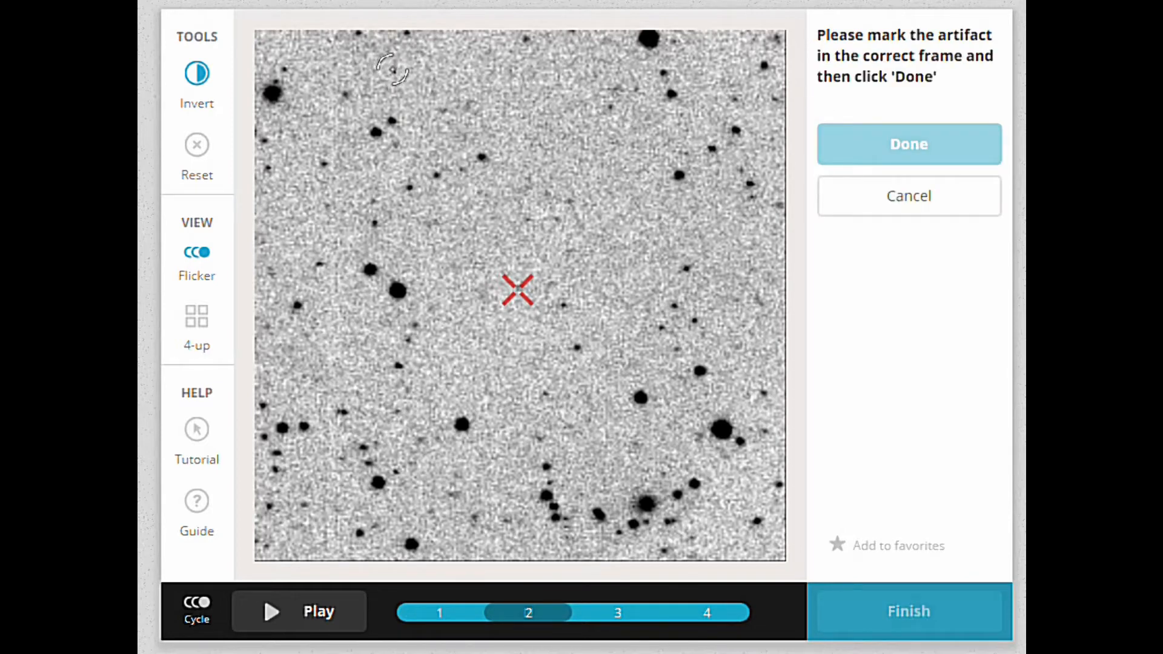
left_click(395, 72)
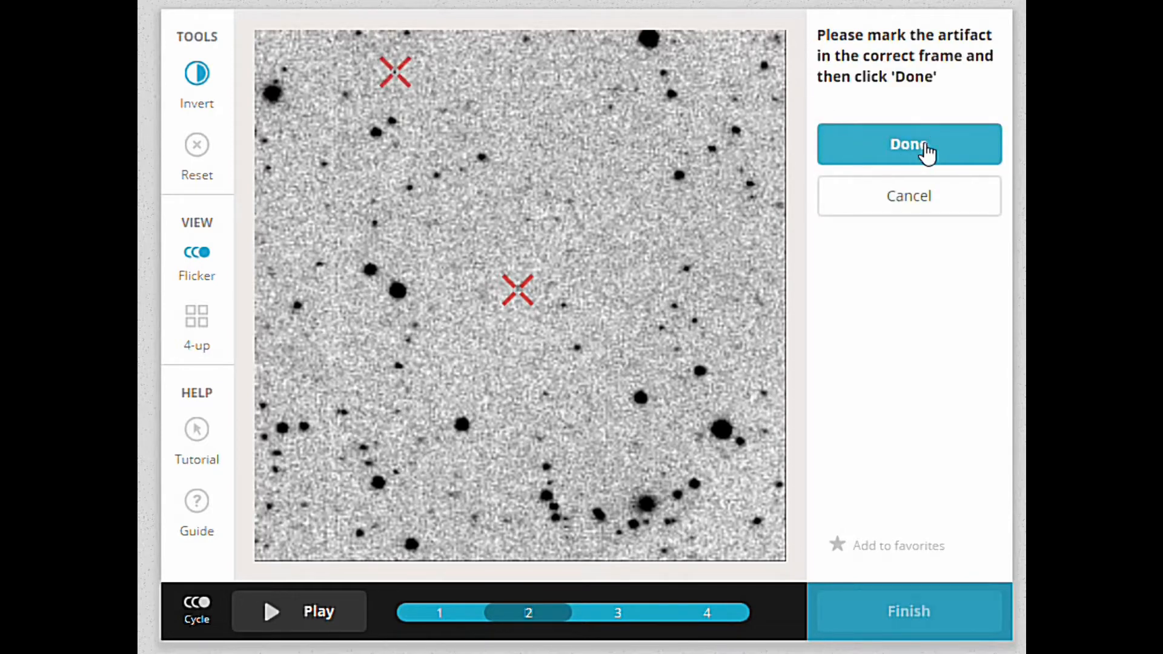
left_click(926, 153)
Mark a second artifact in frame 3, on the speck just right of the star pair in the image's upper-left area
left_click(626, 615)
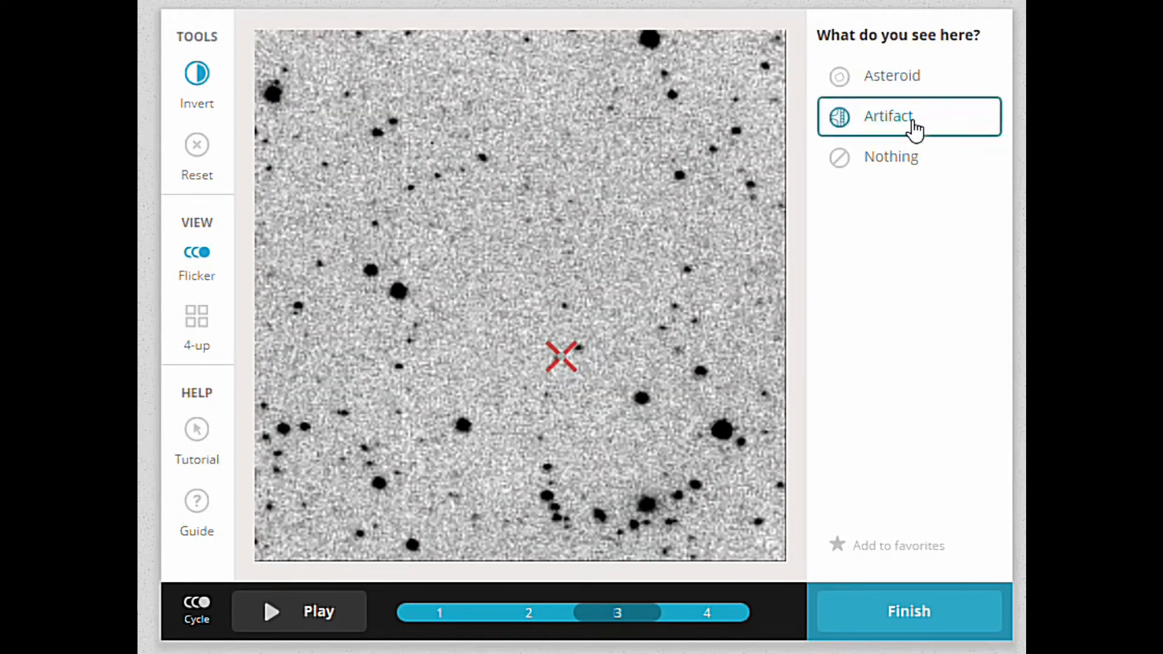
left_click(903, 121)
left_click(433, 141)
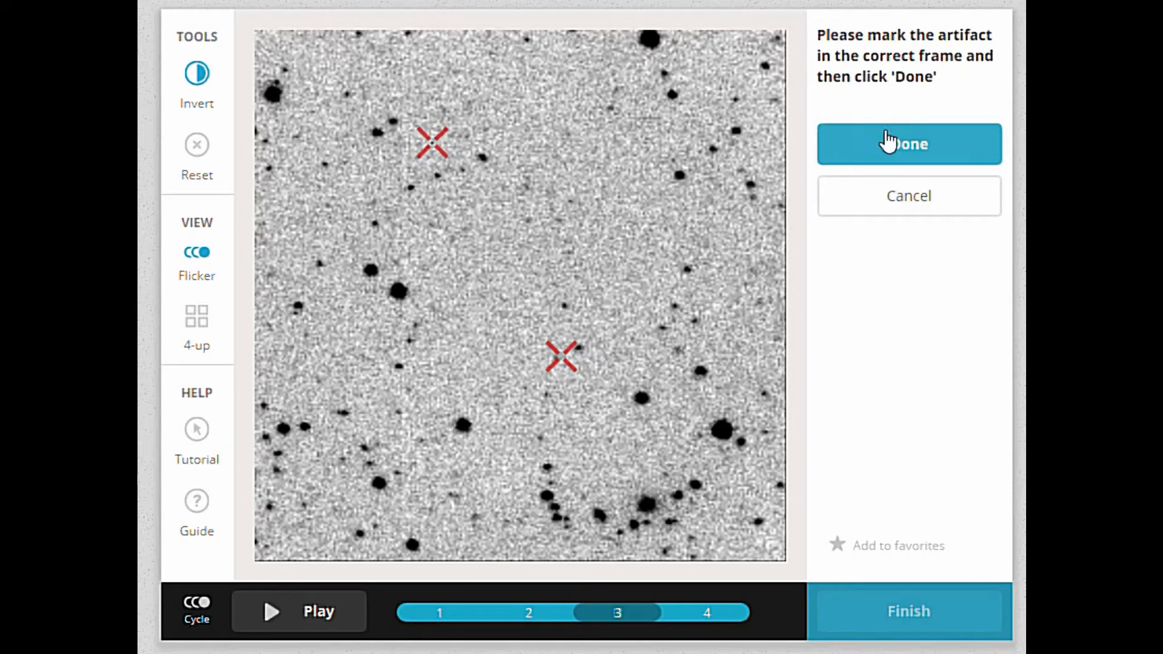
left_click(909, 148)
Mark a second artifact in frame 4, on the speck just left of the star pair in the image's upper-left area
left_click(706, 613)
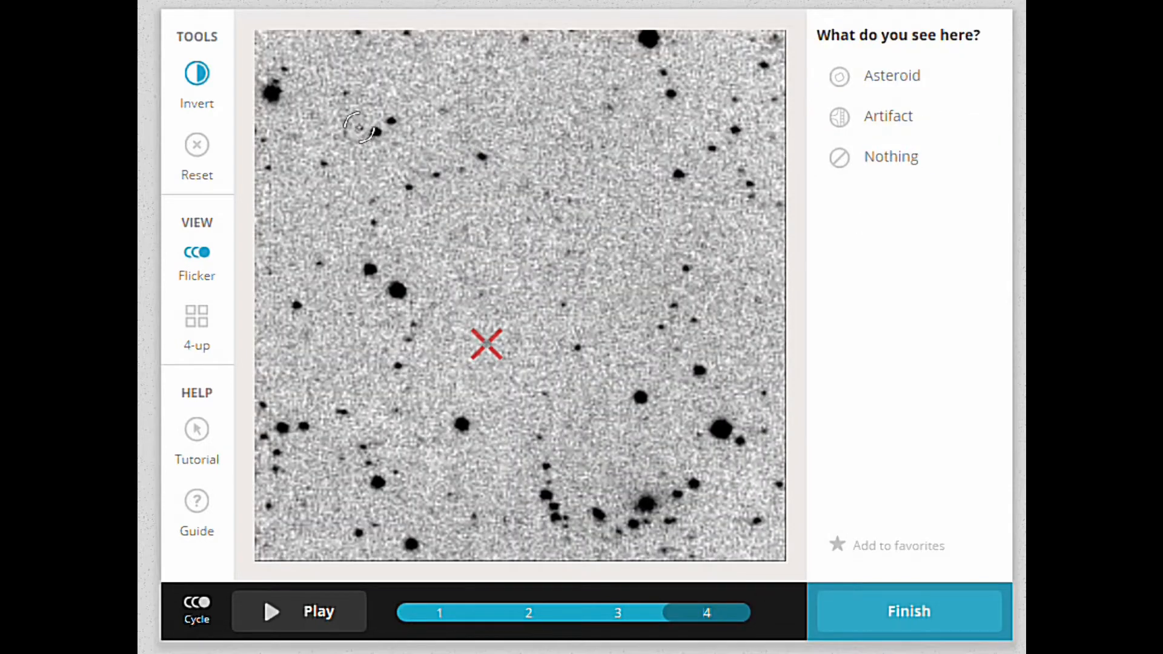
left_click(921, 112)
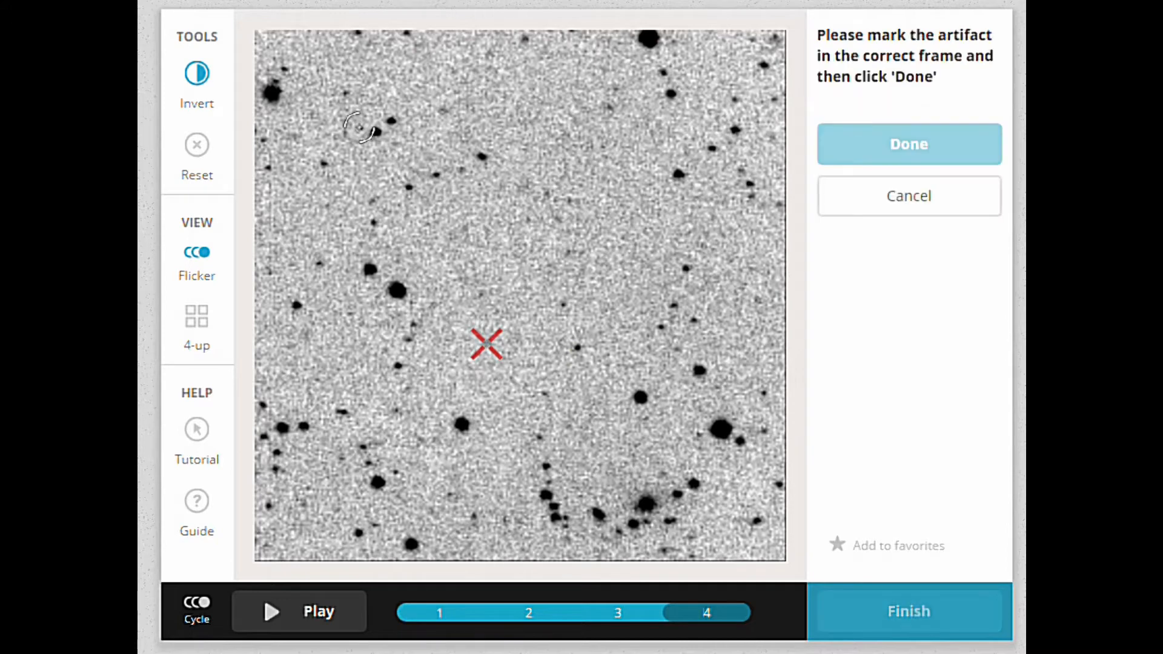
left_click(361, 127)
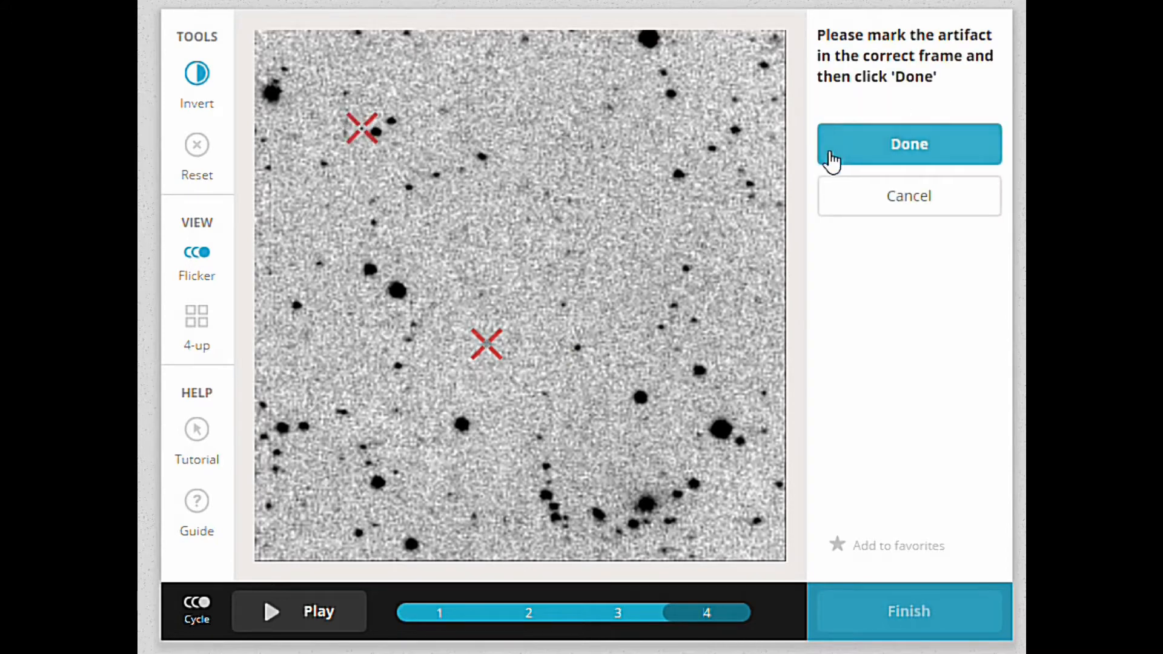
left_click(836, 153)
Step back and forth through frames 1 to 4 of the marked set to check for moving objects or unmarked artifacts
left_click_drag(702, 611, 407, 600)
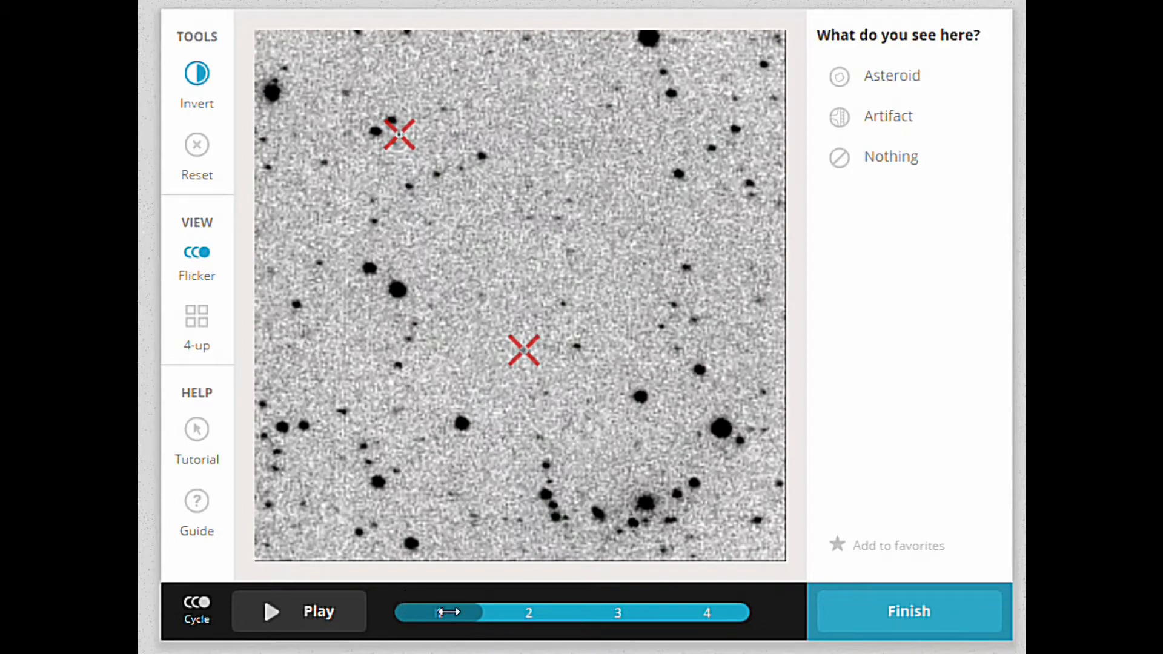
left_click_drag(448, 613, 599, 613)
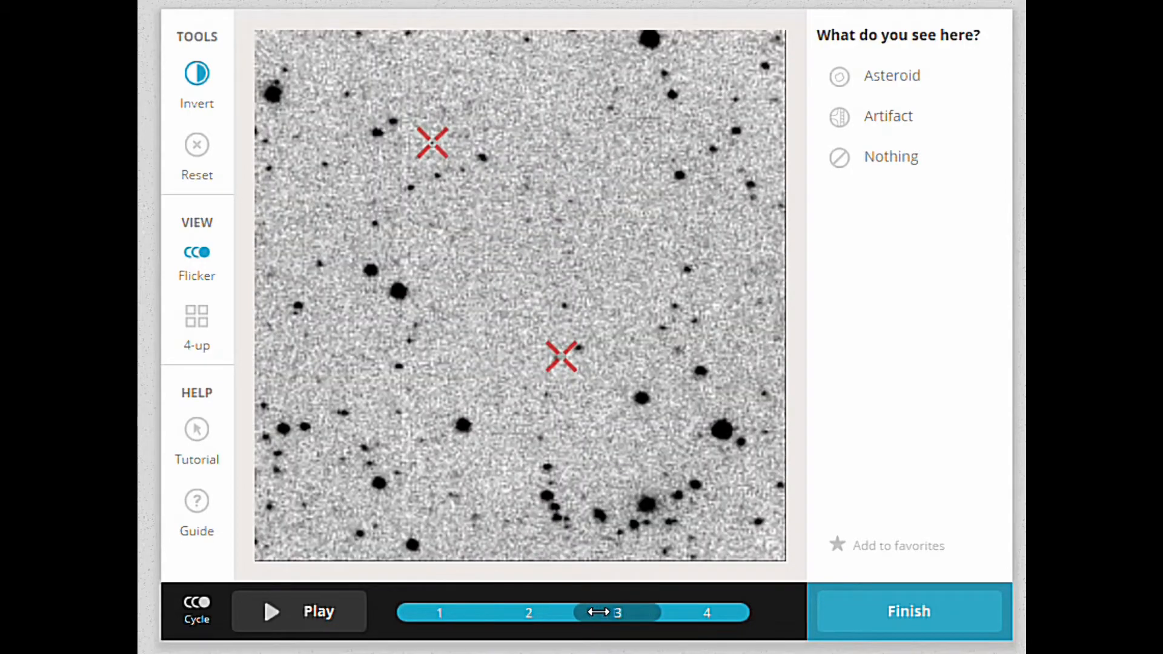
left_click_drag(700, 614, 678, 591)
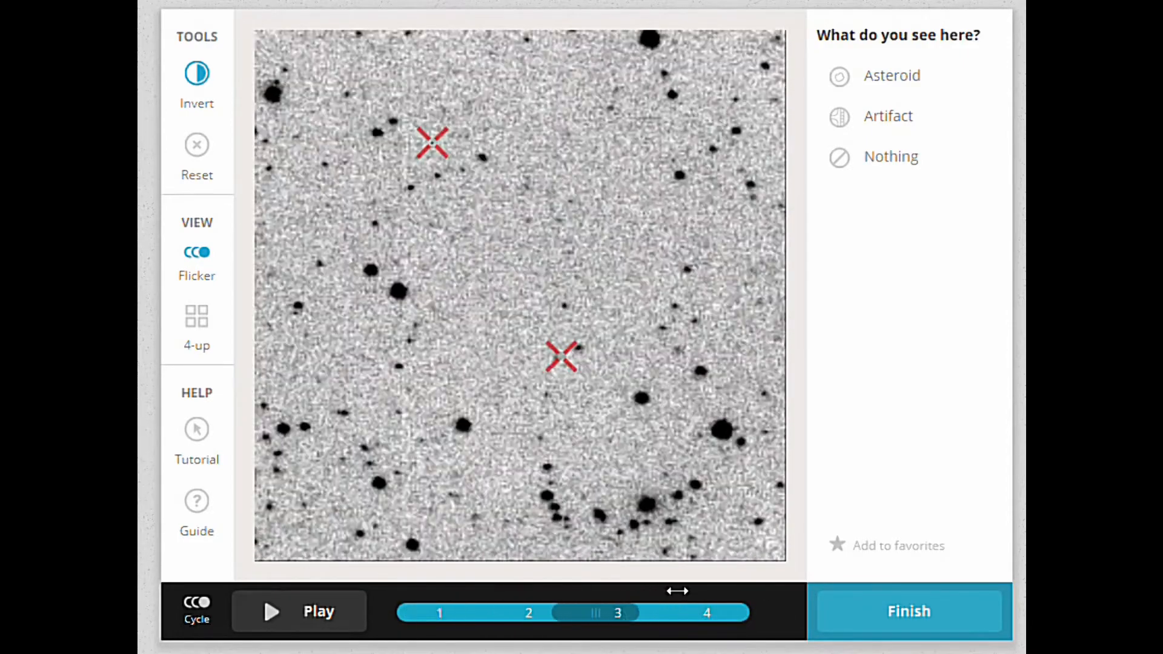
left_click_drag(493, 599, 683, 556)
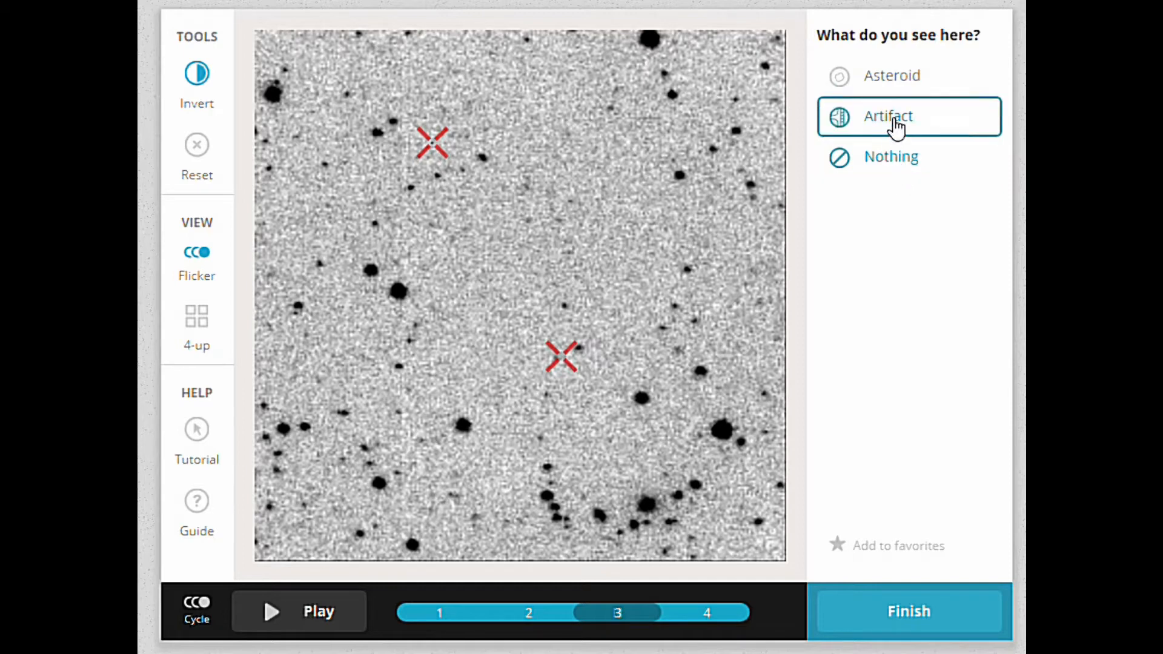
Submit the classification of the marked set and load the next subject
left_click(896, 124)
left_click(909, 199)
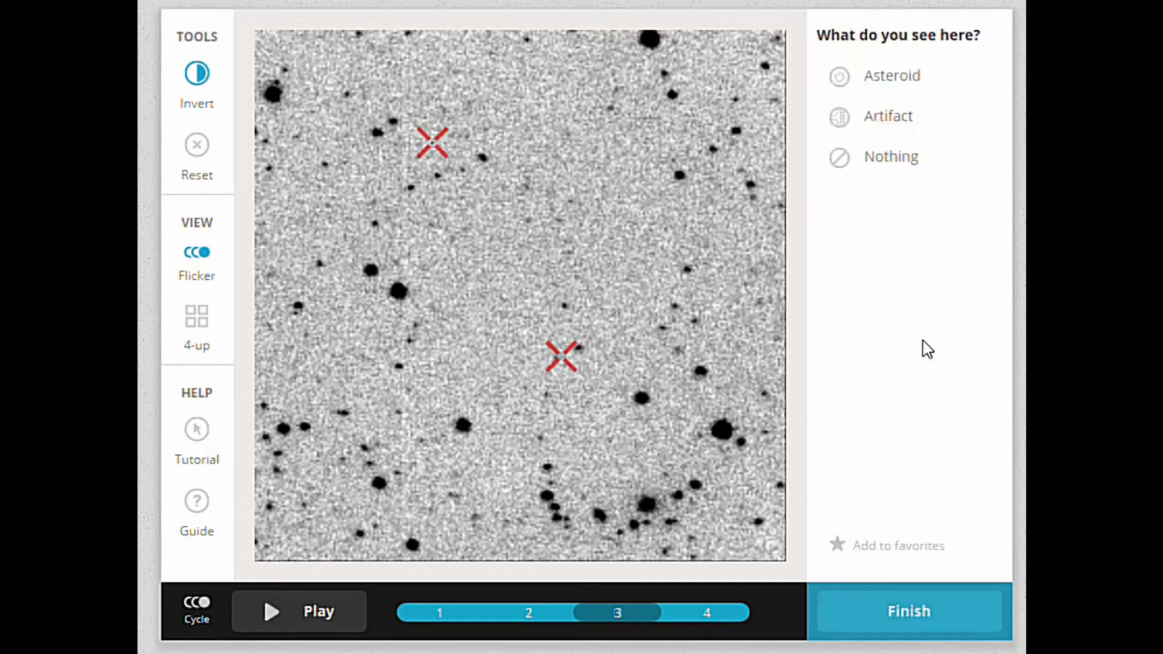
left_click(908, 622)
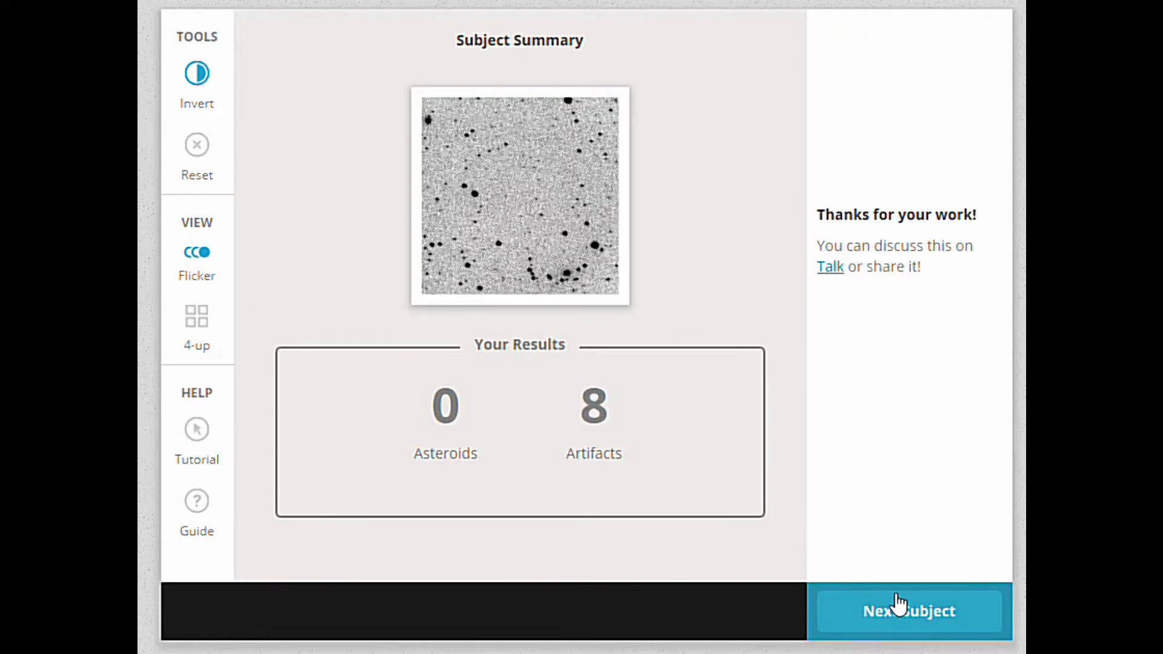
left_click(942, 613)
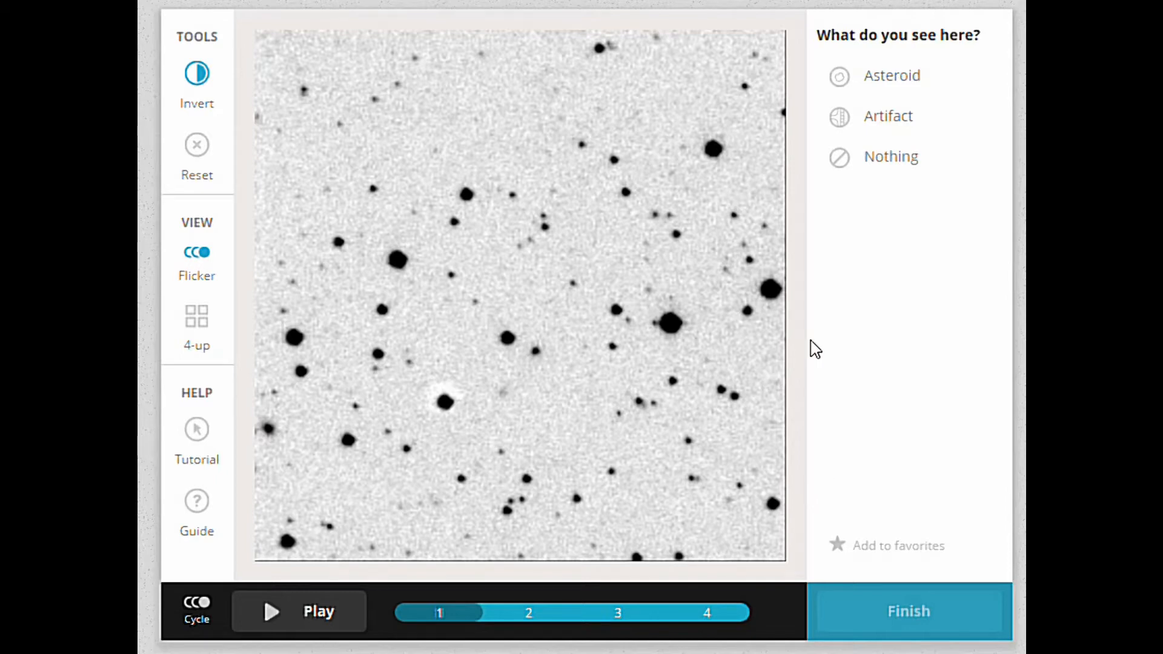
Check the new field in the colour composite and in single frames, and mark the white halo around the star below-left of centre in frame 1 as an artifact
left_click(196, 613)
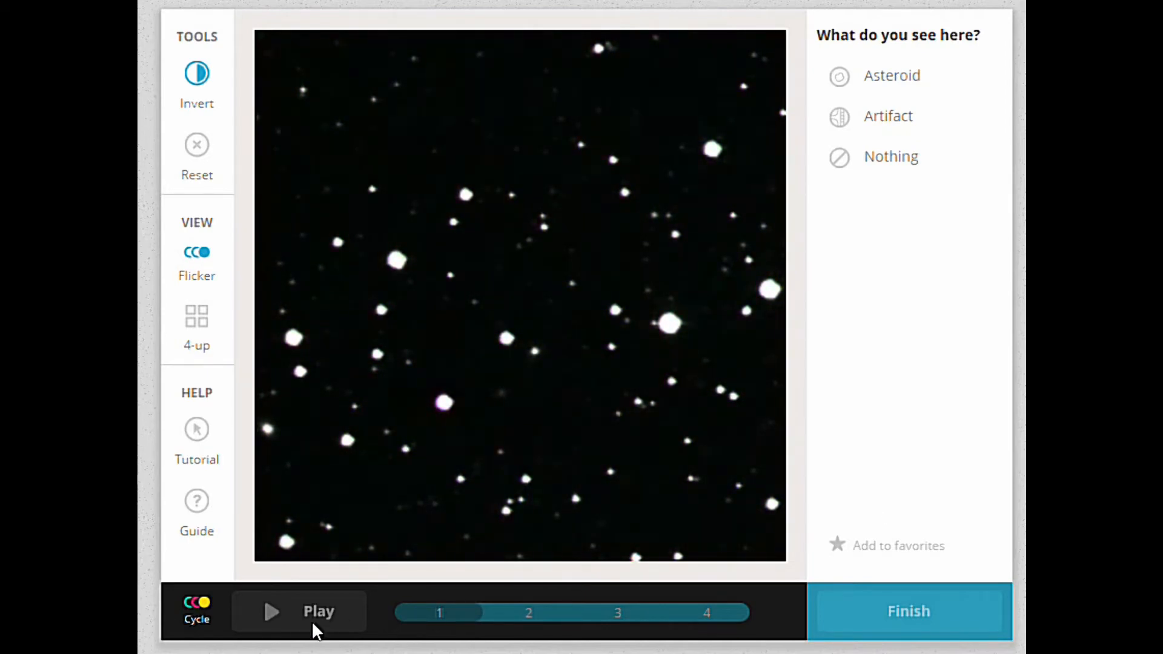
left_click(196, 617)
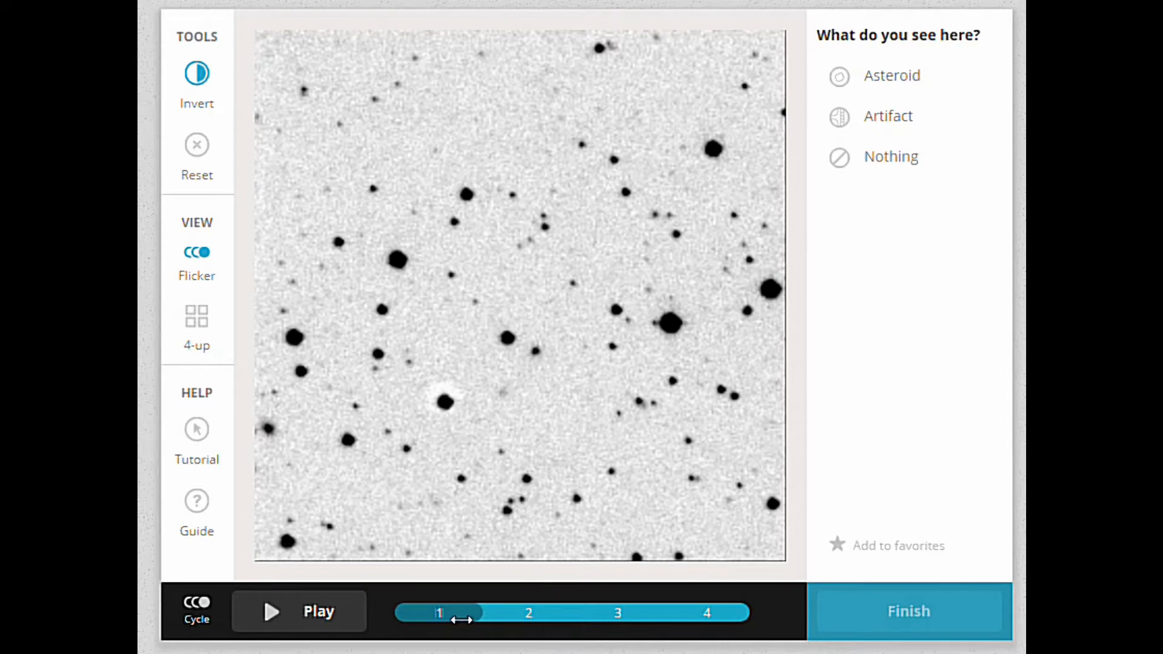
left_click_drag(461, 614, 413, 618)
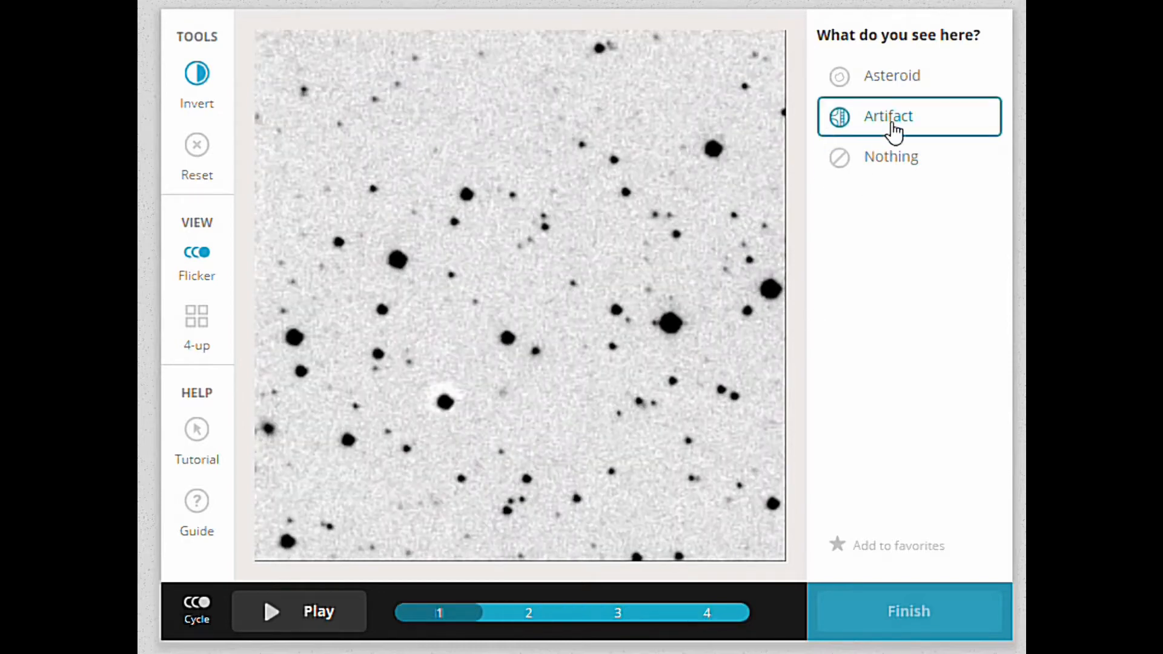
left_click(893, 120)
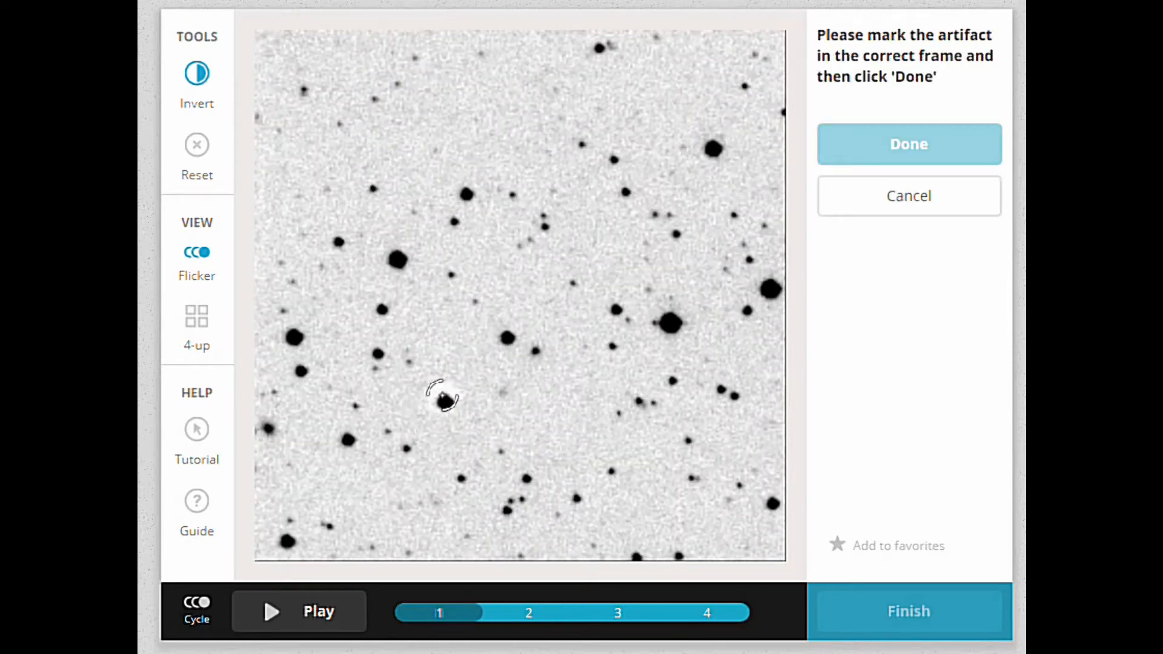
left_click(444, 398)
left_click(878, 154)
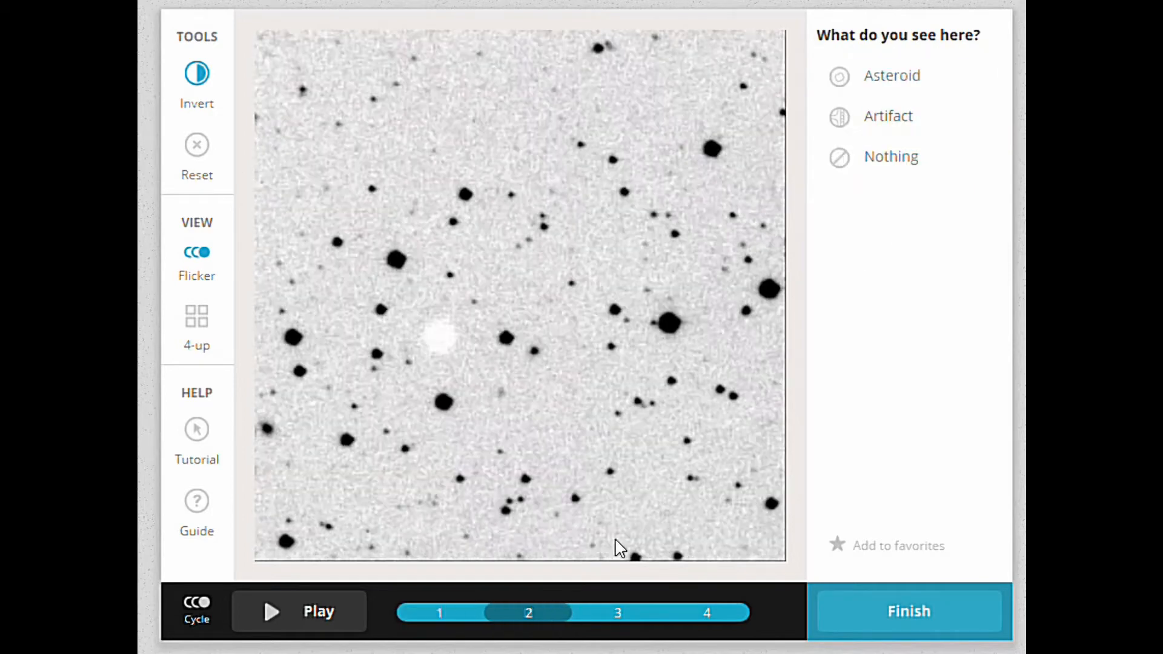
Mark the round white spot left of the medium star near the centre of frame 2 as an artifact
left_click(886, 124)
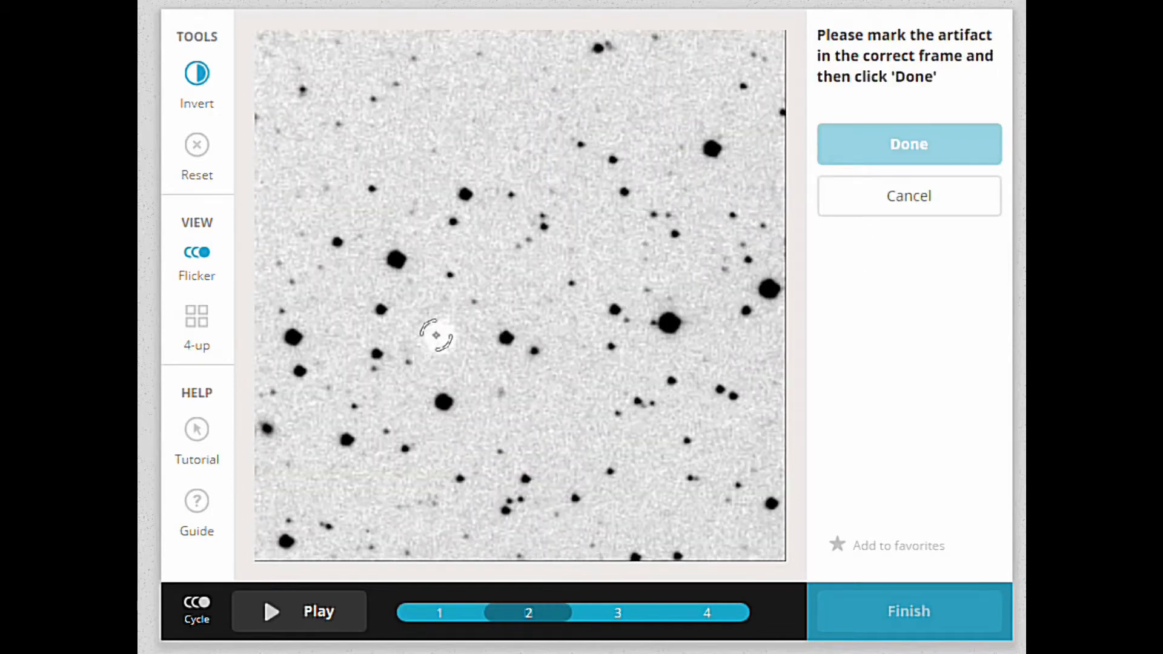
left_click(438, 337)
left_click(909, 143)
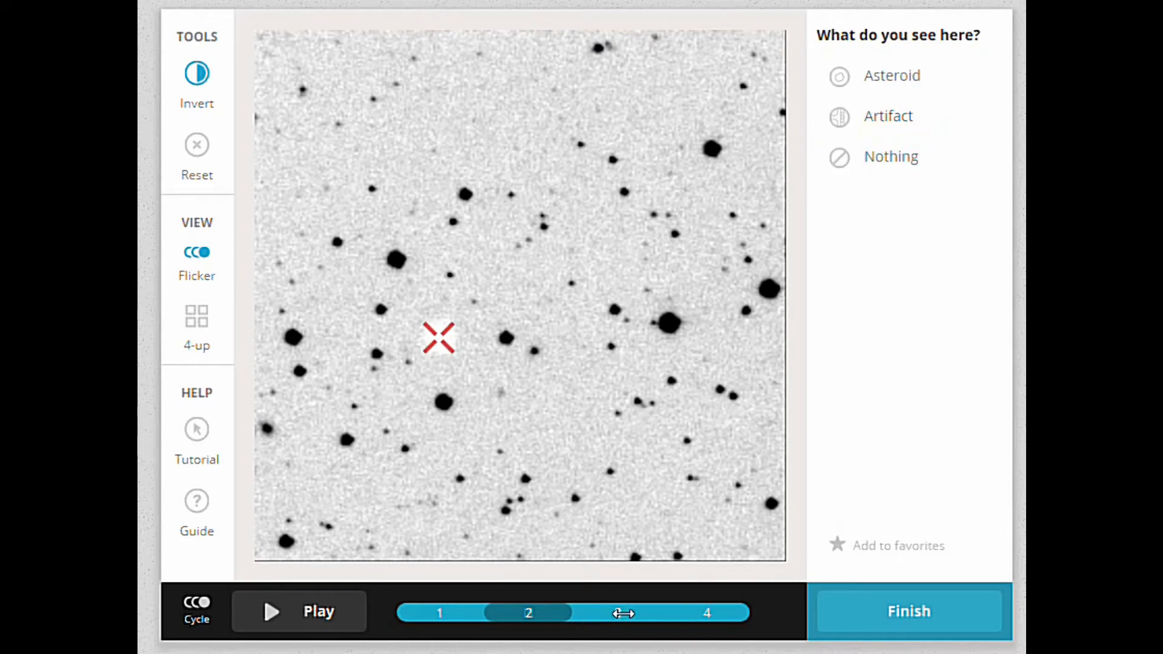
Mark the round white spot just right of the star below-left of centre in frame 3 as an artifact
left_click(623, 613)
left_click(897, 116)
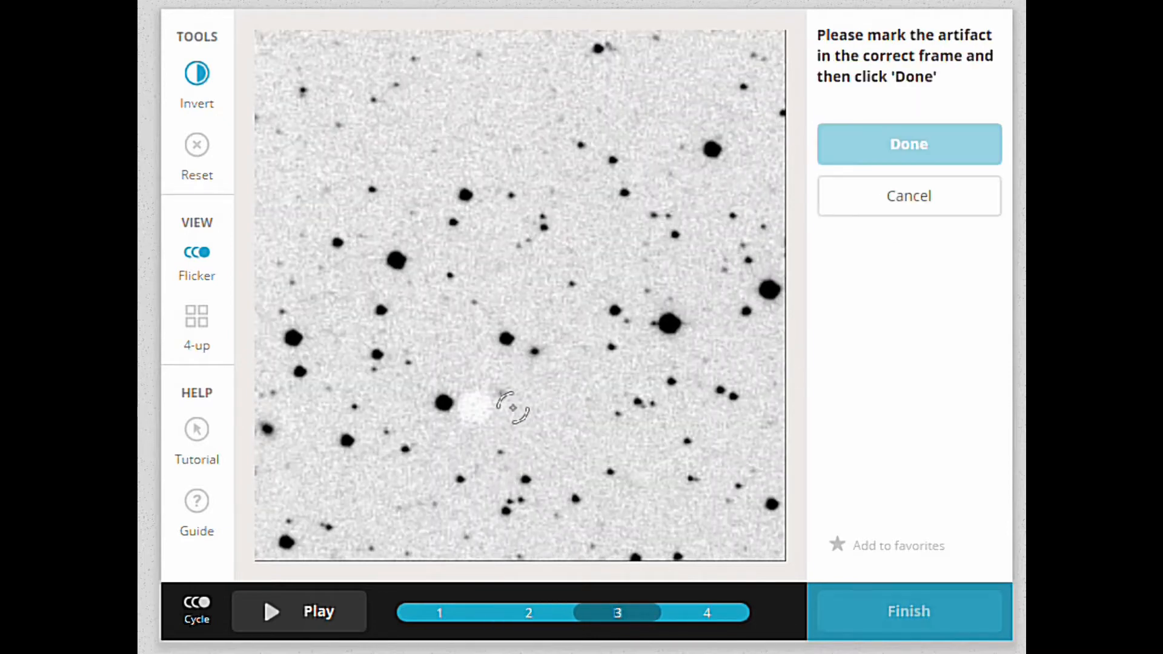
left_click(473, 408)
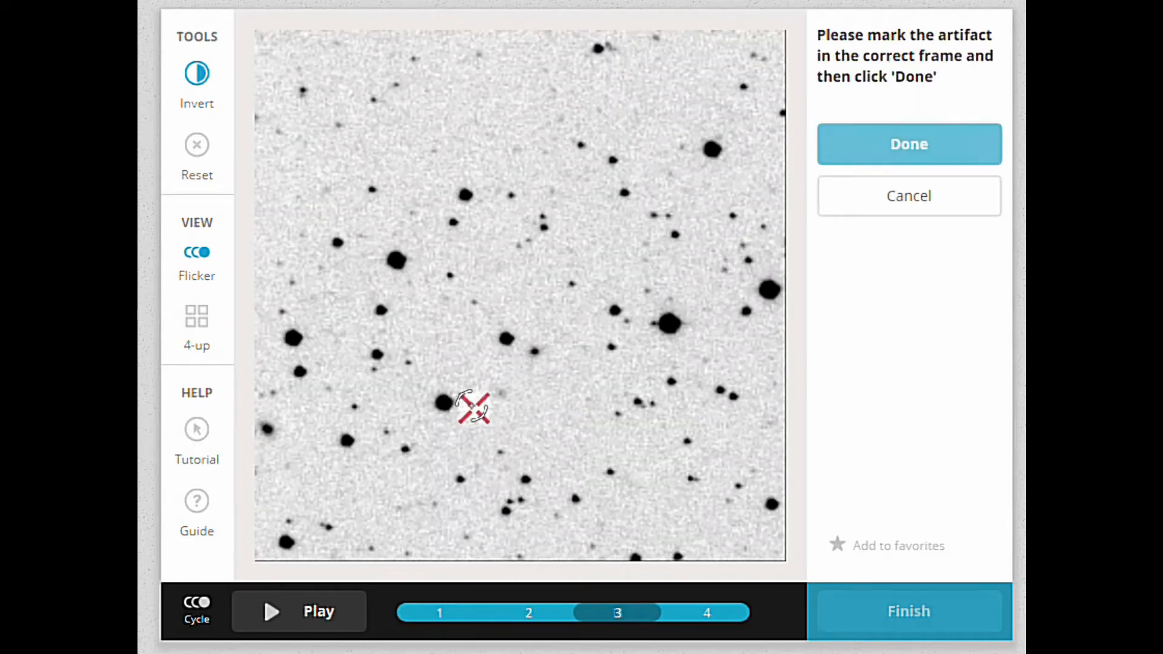
left_click(909, 144)
Mark the round white spot left of the star below-left of centre in frame 4 as an artifact
left_click(715, 612)
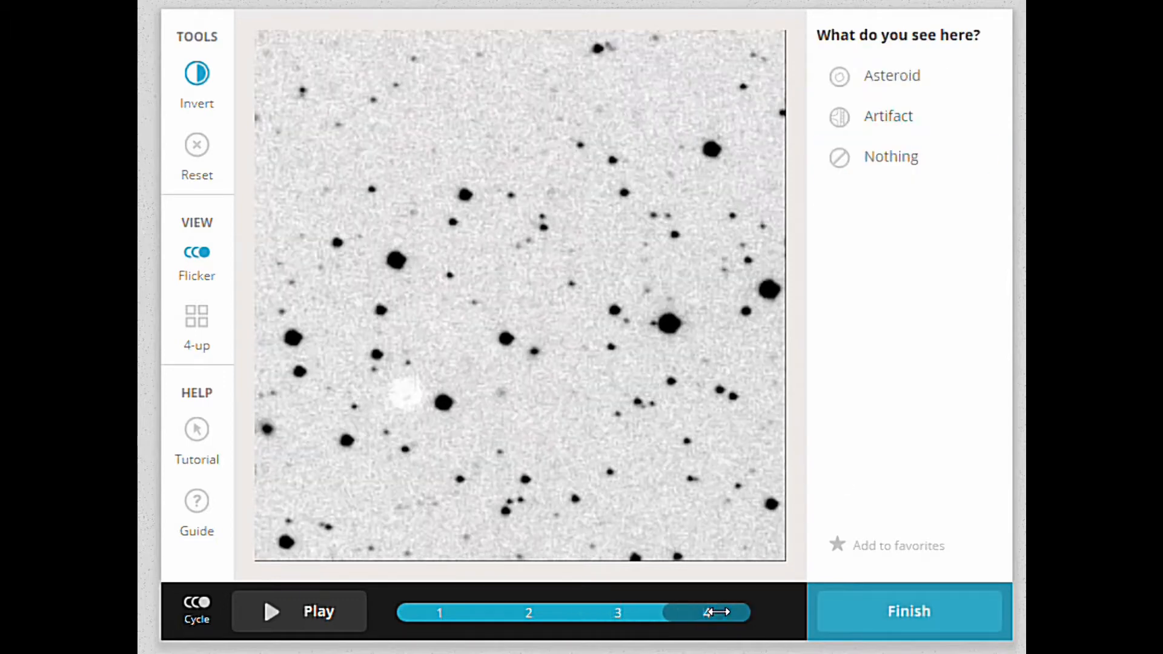
left_click(896, 118)
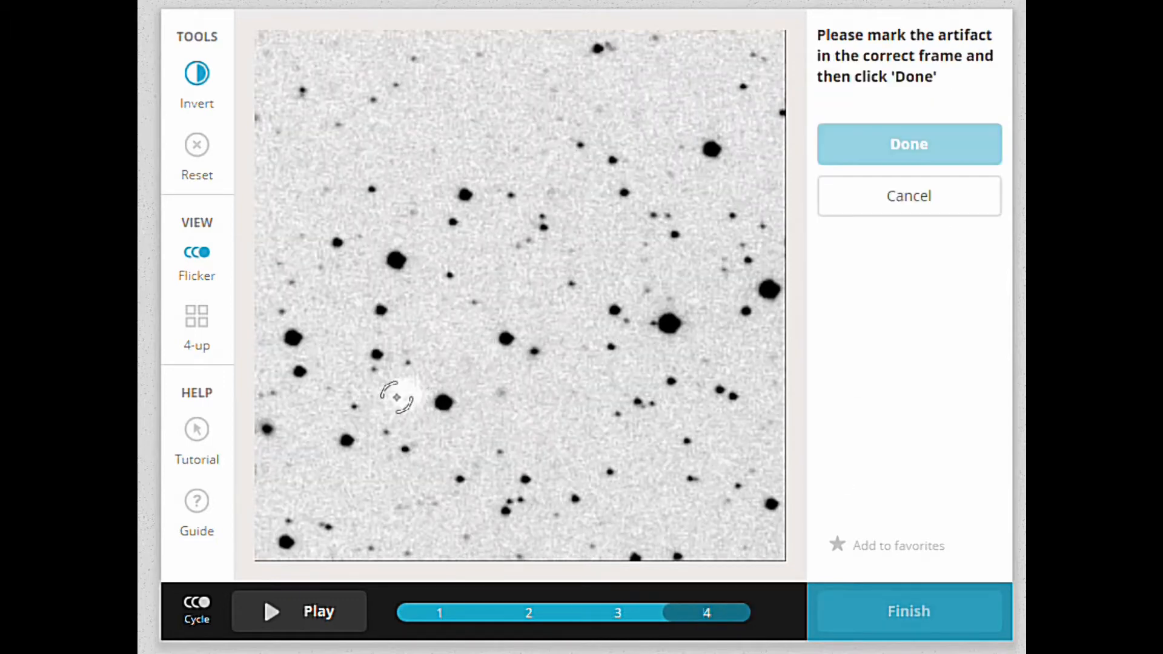
left_click(405, 396)
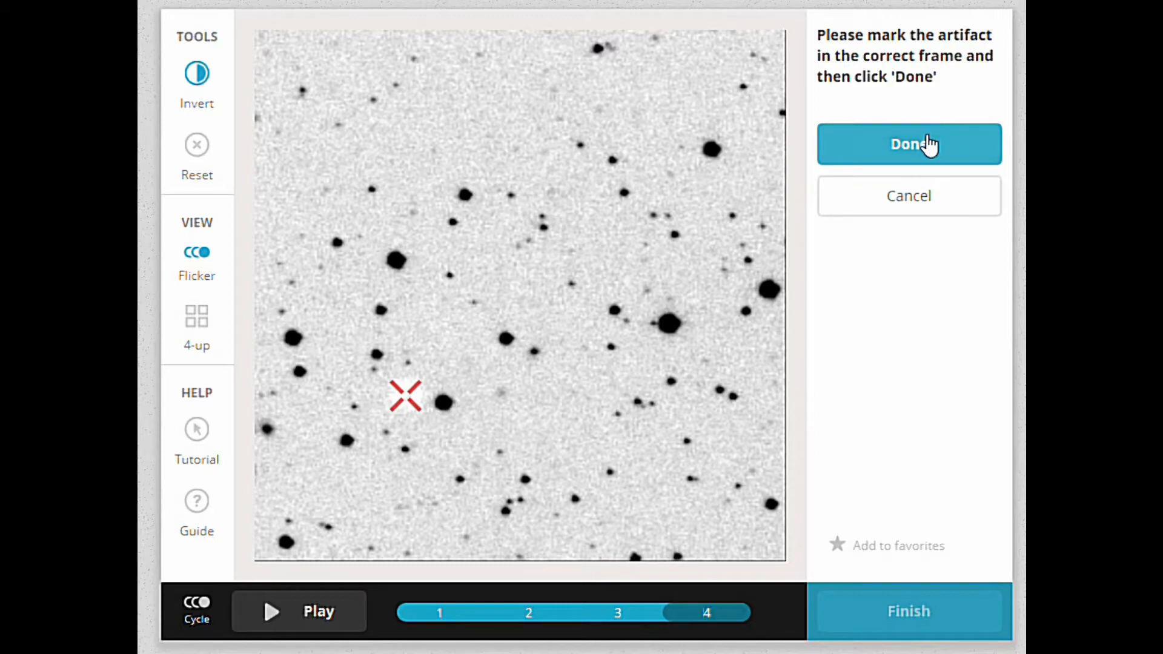
left_click(929, 145)
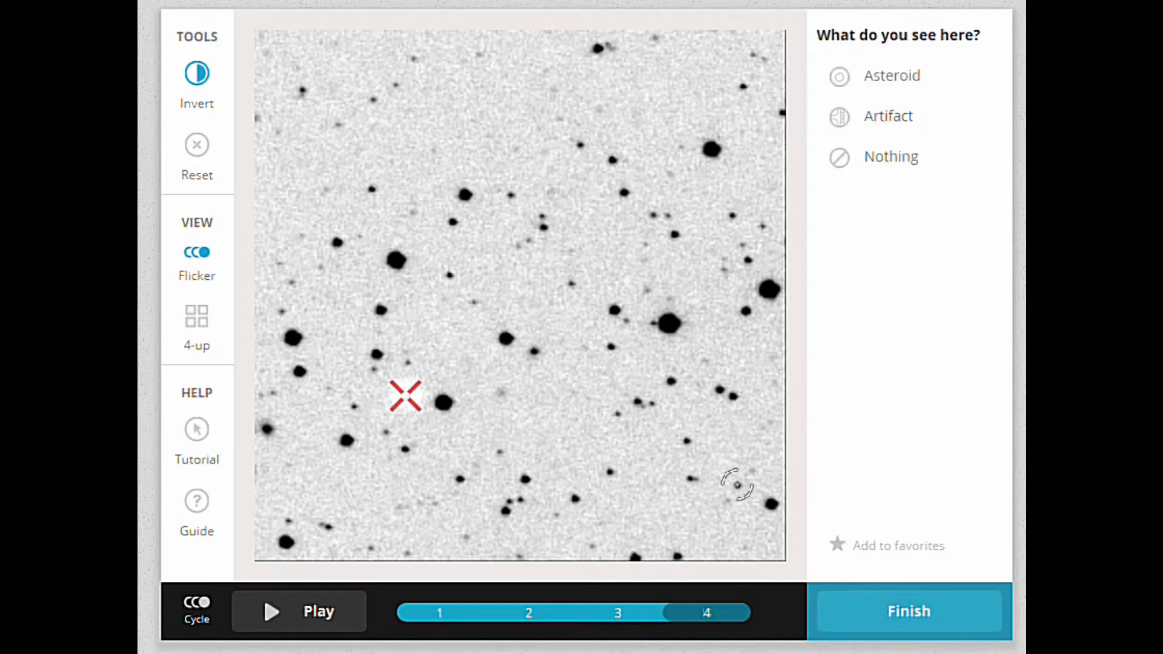
Recheck the frames for anything unmarked, submit the classification and load the next subject
mouse_move(705, 616)
left_mouse_down()
mouse_move(393, 620)
mouse_move(794, 610)
mouse_move(385, 631)
mouse_move(703, 618)
mouse_move(493, 618)
mouse_move(421, 633)
mouse_move(476, 595)
mouse_move(619, 613)
mouse_move(783, 594)
left_mouse_up()
mouse_move(721, 614)
left_mouse_down()
mouse_move(485, 613)
mouse_move(388, 628)
mouse_move(465, 608)
mouse_move(587, 603)
mouse_move(393, 613)
mouse_move(455, 623)
mouse_move(447, 612)
mouse_move(709, 613)
left_mouse_up()
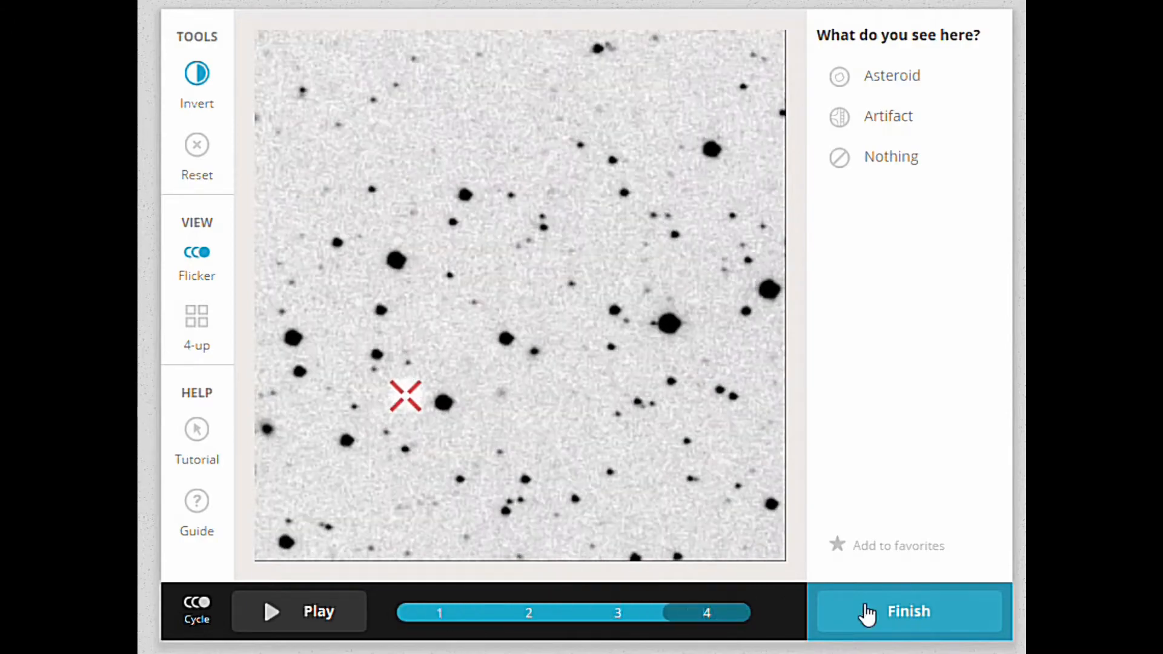
left_click(919, 611)
left_click(925, 613)
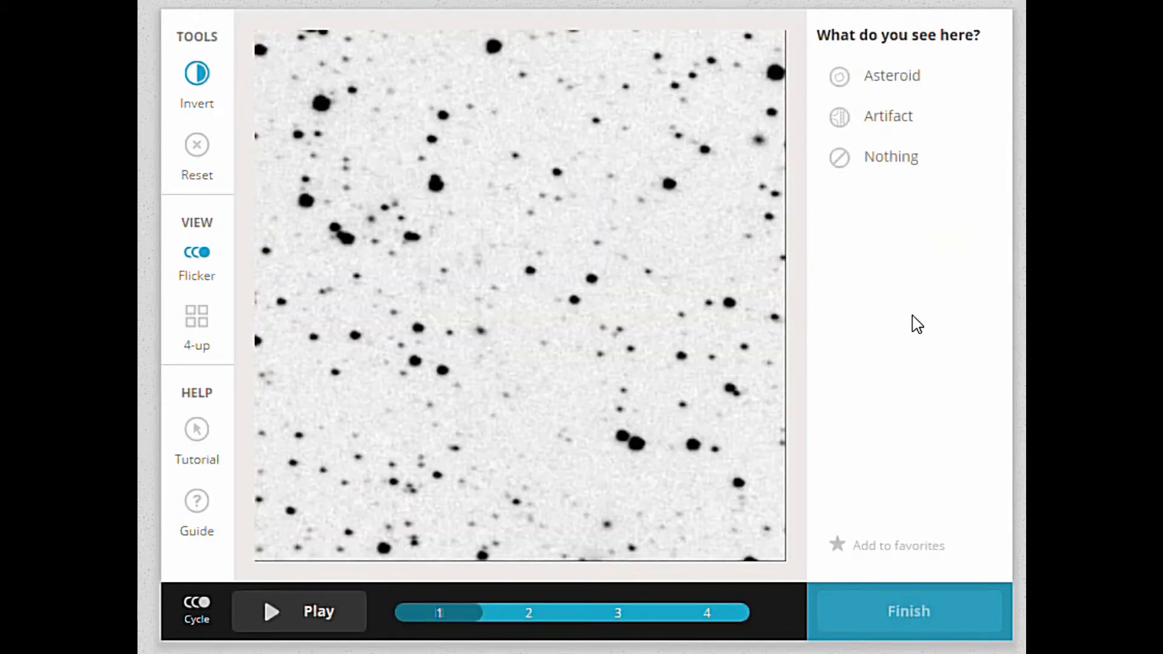
Examine the new star field in the colour composite and by playing and stepping through the four inverted frames for moving objects or artifacts
left_click(194, 613)
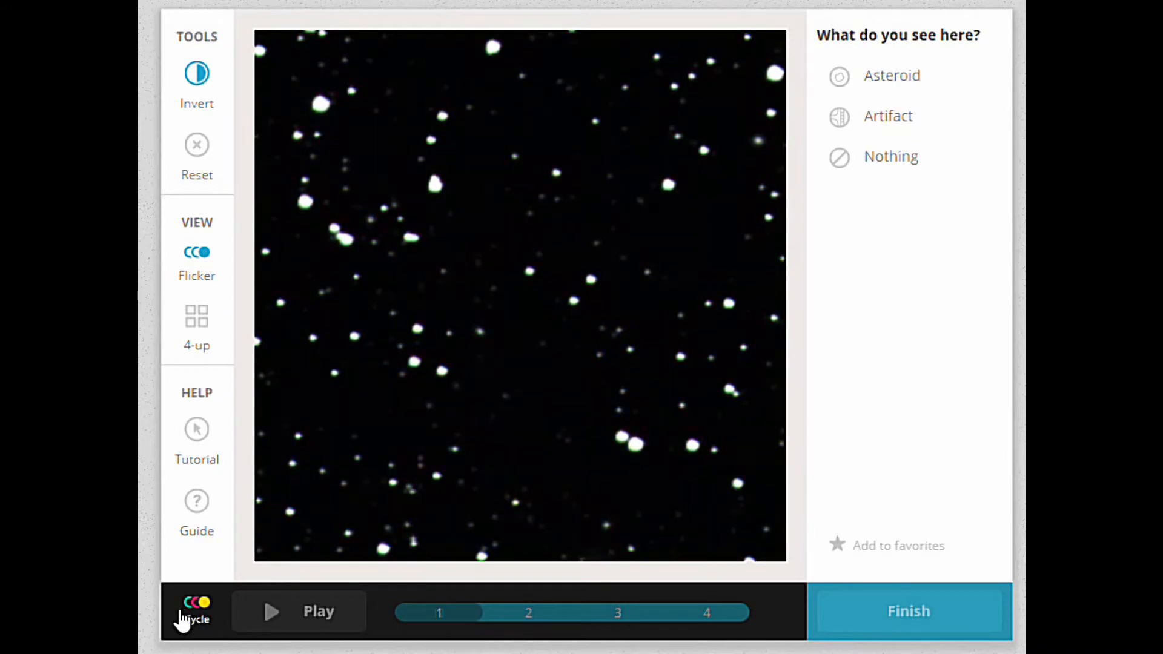
left_click(182, 618)
left_click_drag(441, 613, 368, 605)
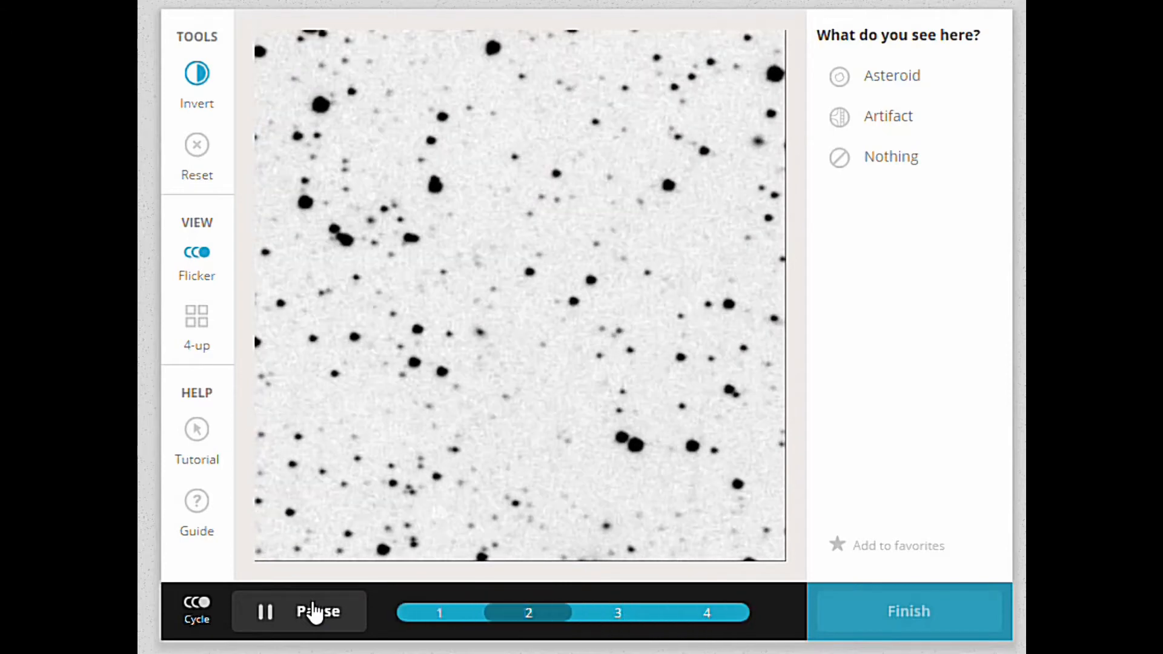
left_click(312, 612)
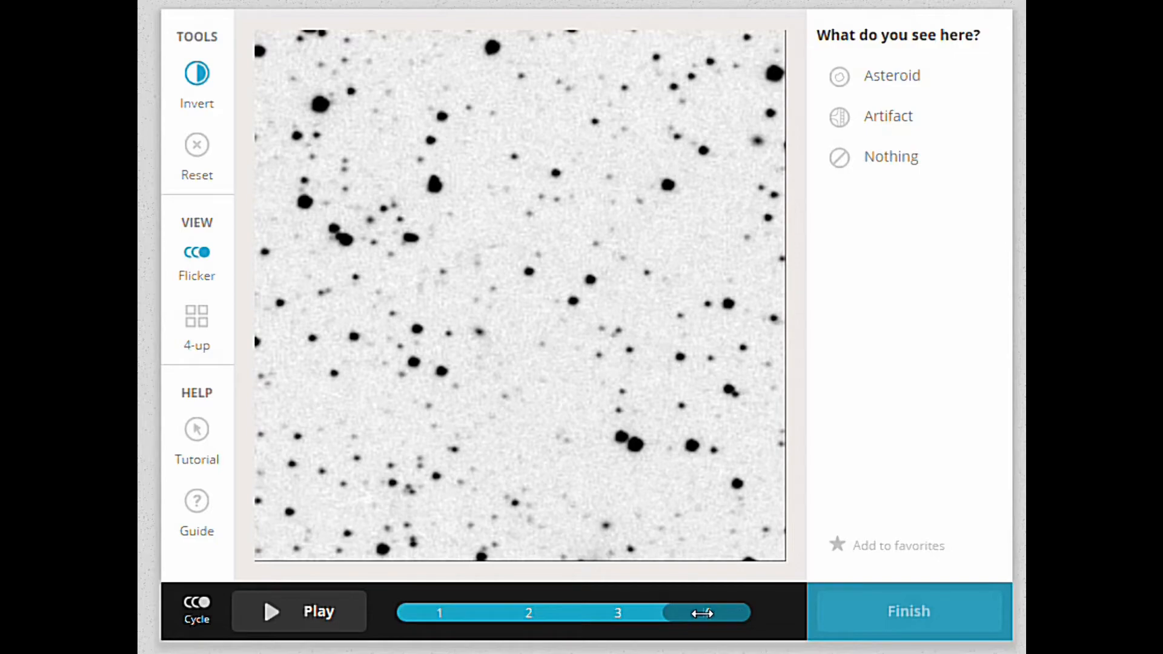
left_click_drag(702, 614, 858, 629)
Classify the field as Nothing, submit it and load the next subject
left_click(893, 158)
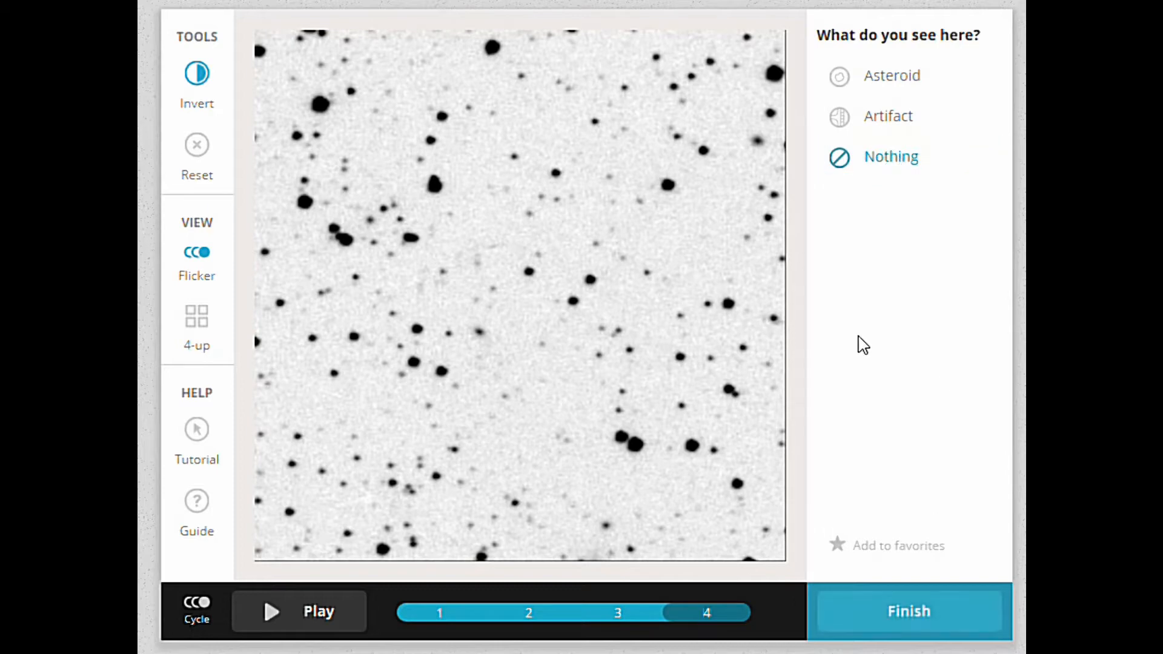
left_click(898, 616)
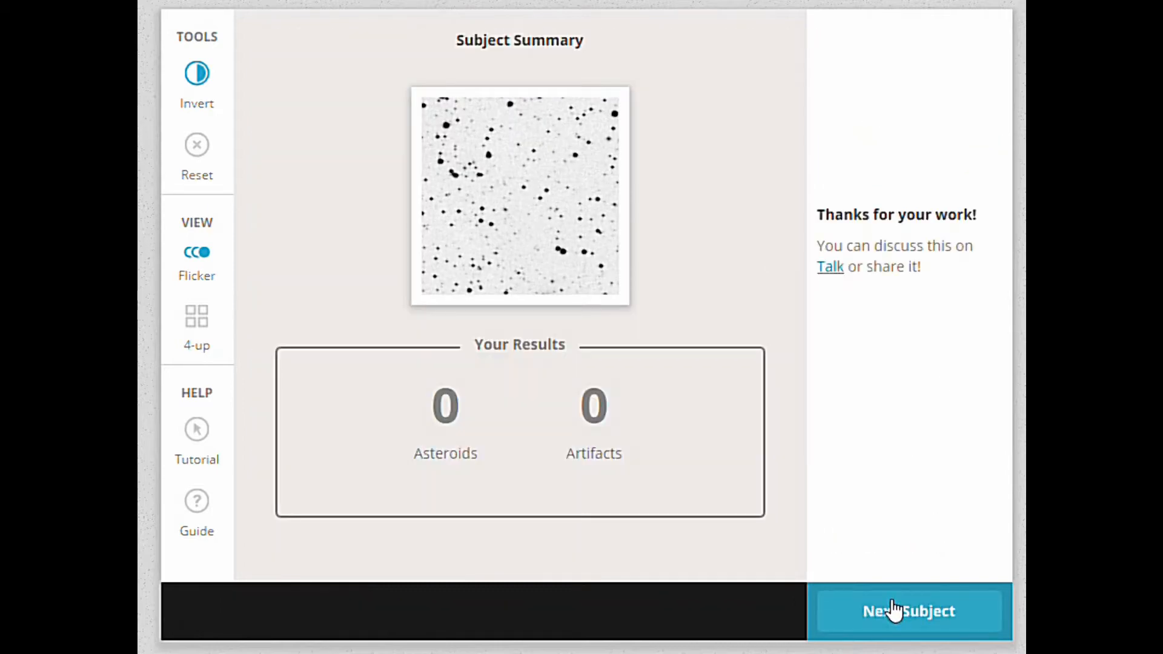
left_click(896, 612)
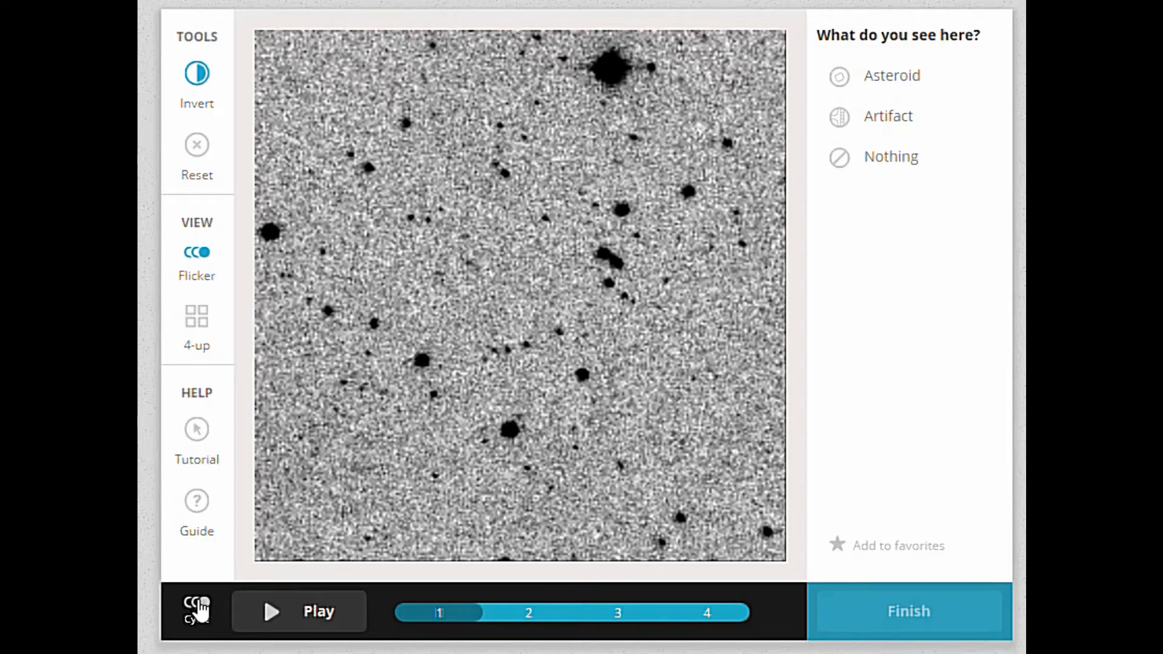
Examine the new star field in the colour composite and by playing and stepping through the four inverted frames for moving objects
left_click(199, 606)
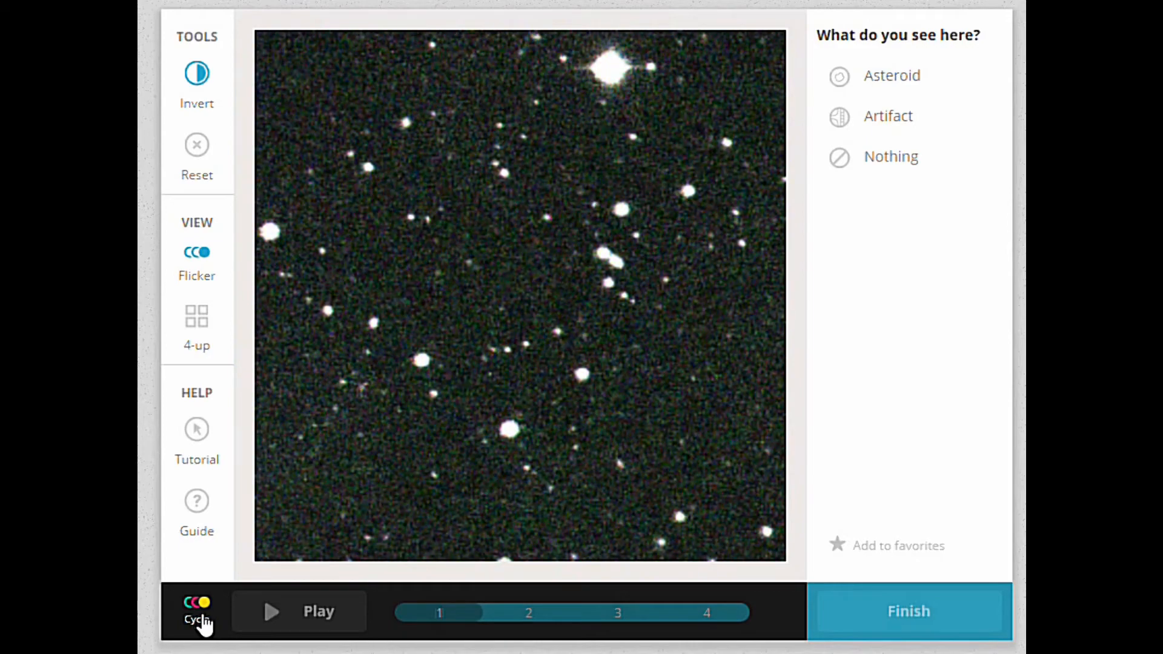
left_click(199, 621)
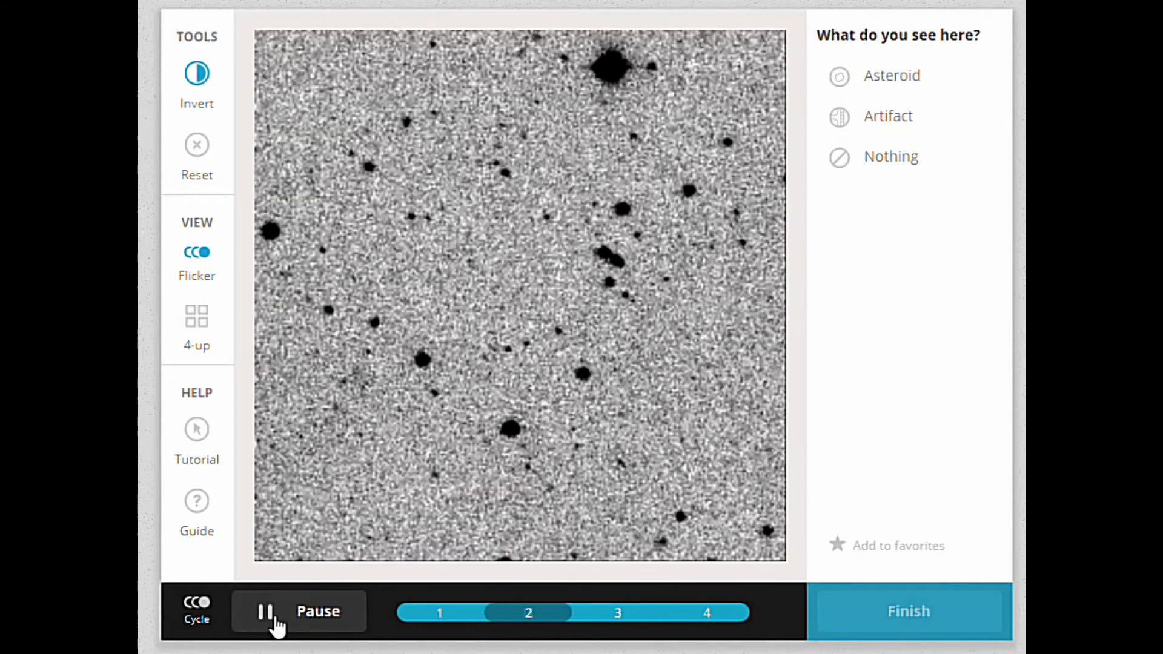
left_click(311, 614)
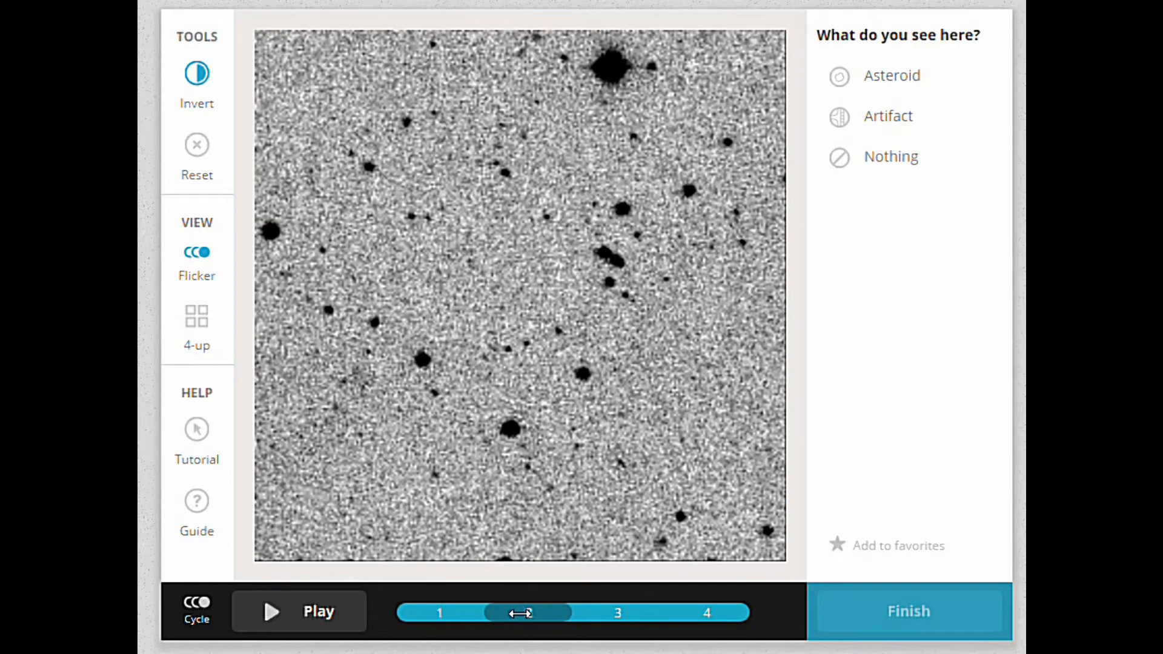
left_click_drag(520, 614, 555, 642)
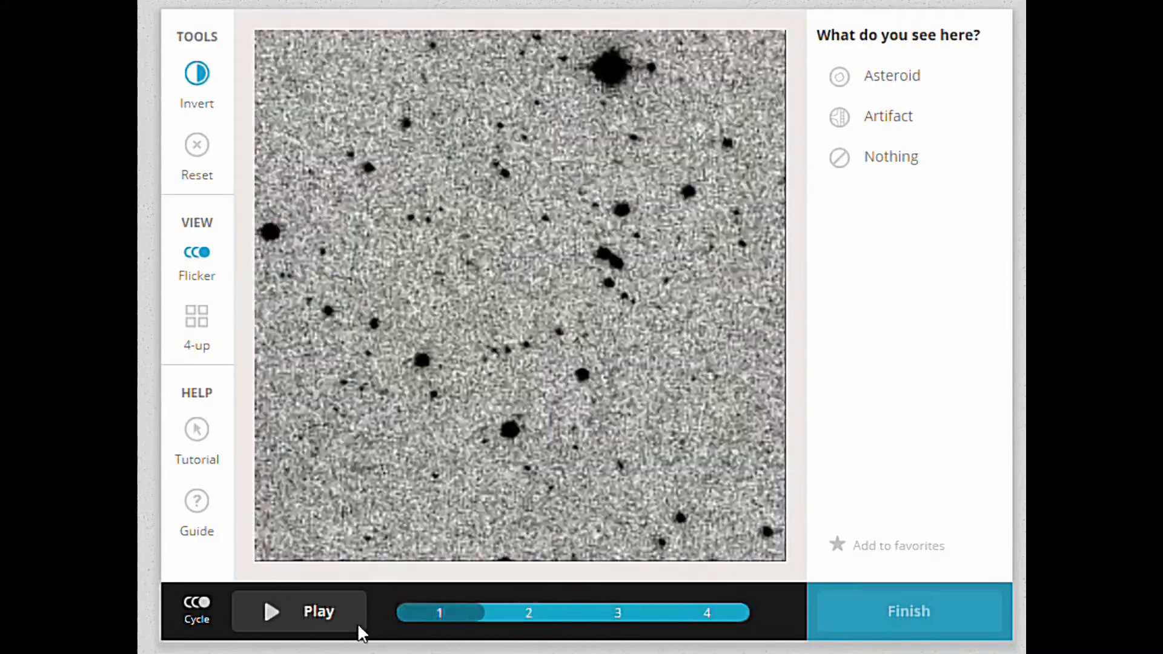
left_click_drag(363, 633, 774, 610)
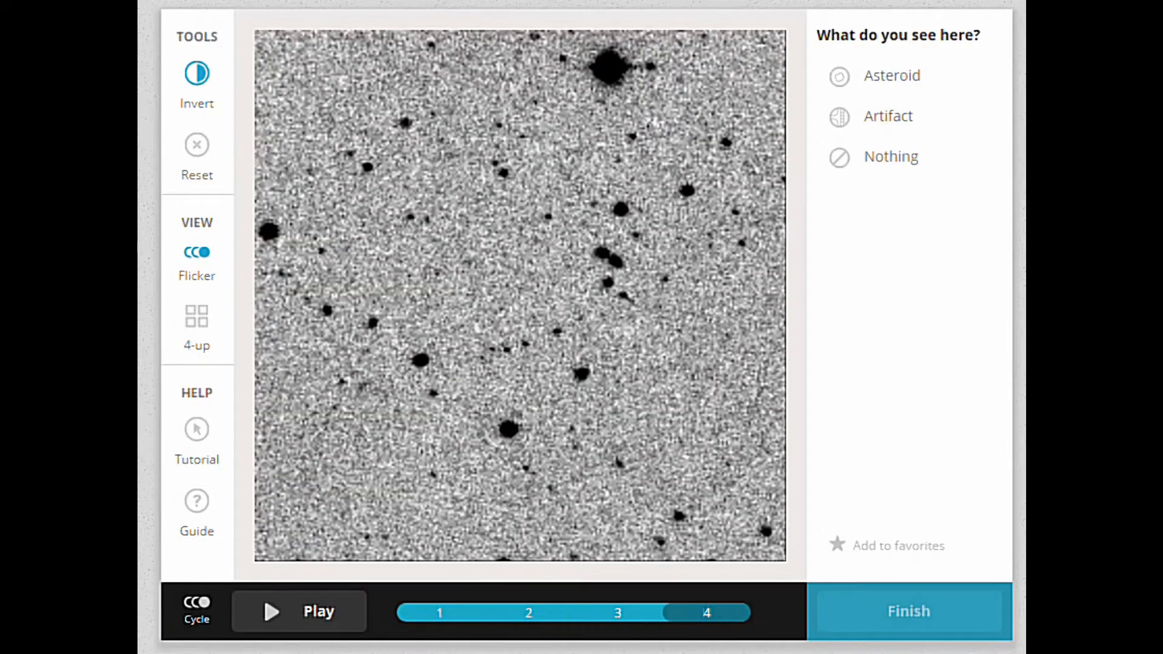
left_click(198, 615)
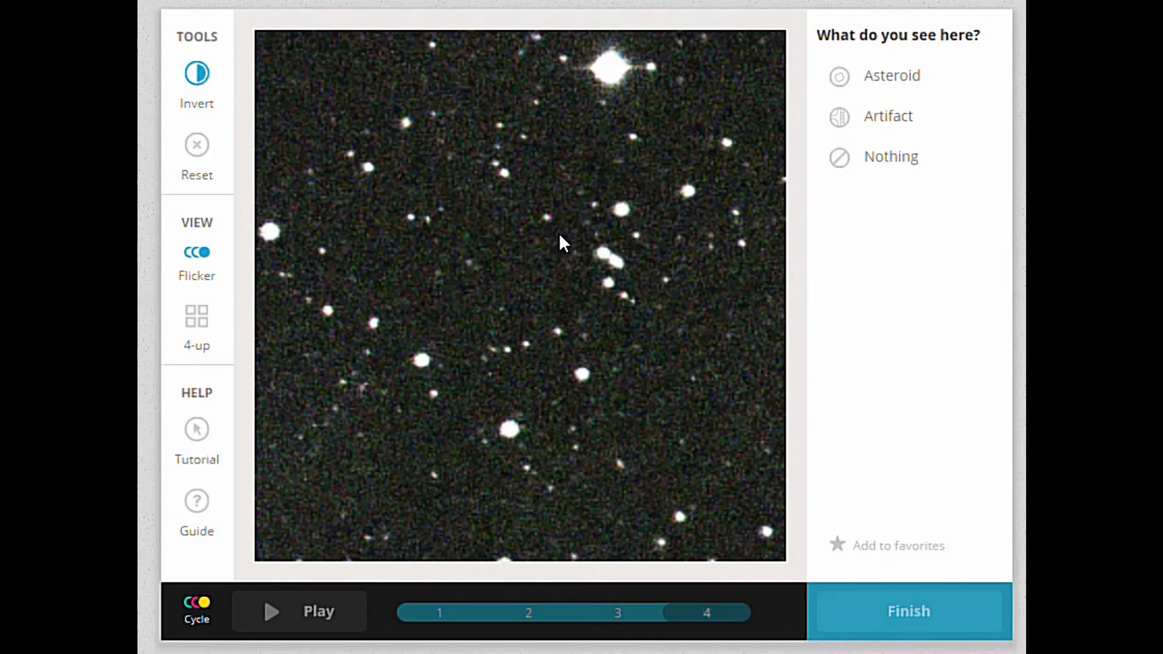
left_click(192, 617)
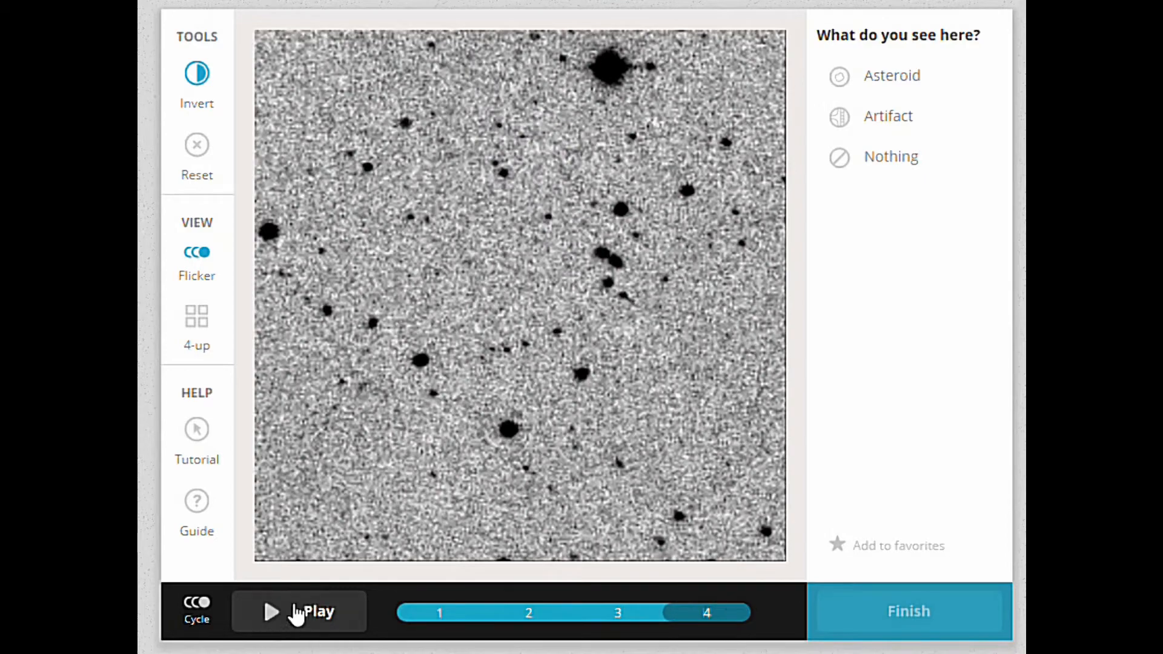
left_click(300, 615)
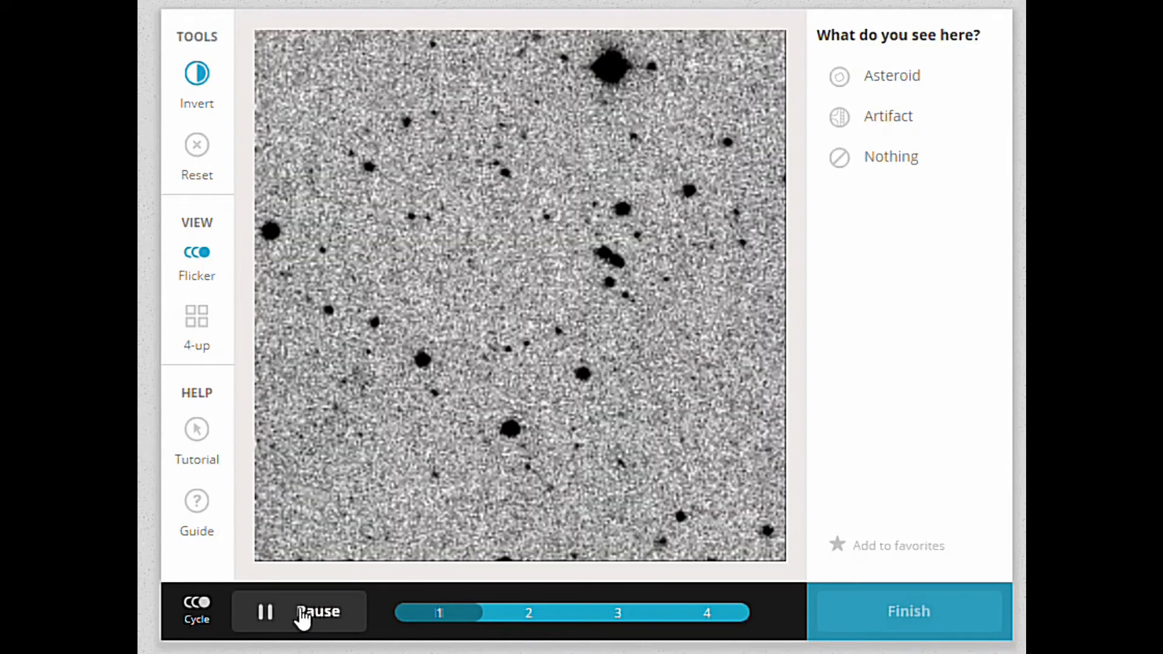
left_click(303, 615)
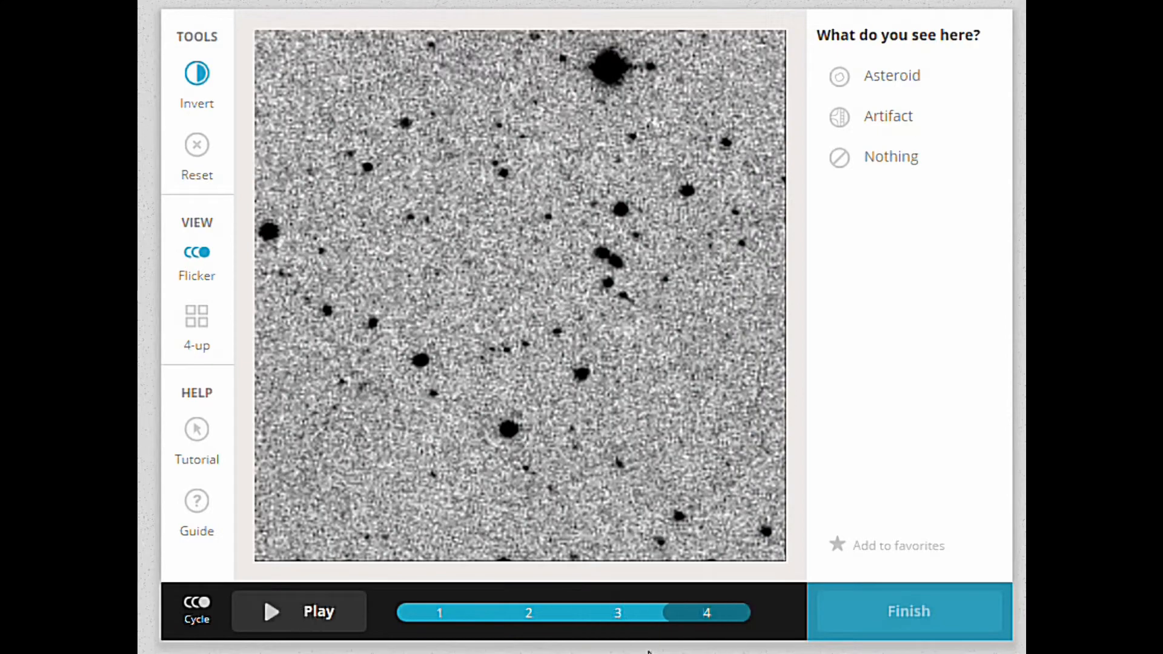
left_click_drag(726, 612, 397, 649)
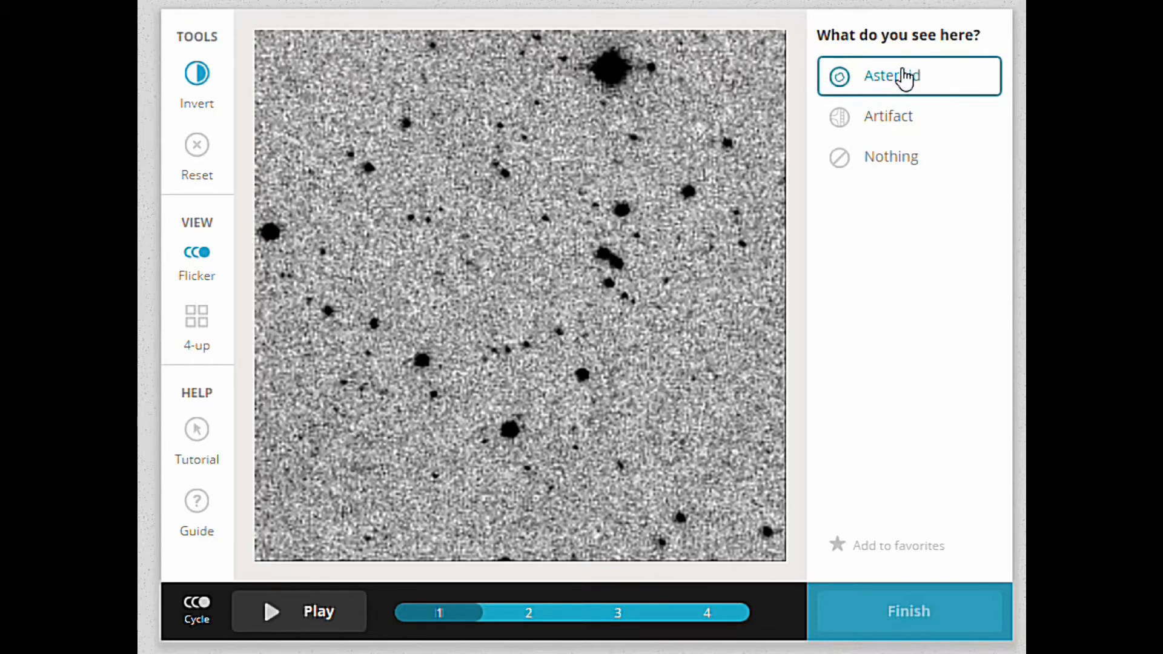
Mark the small dark dot above and slightly right of centre as an asteroid in frames 1 to 4 and complete the tracking
left_click(905, 78)
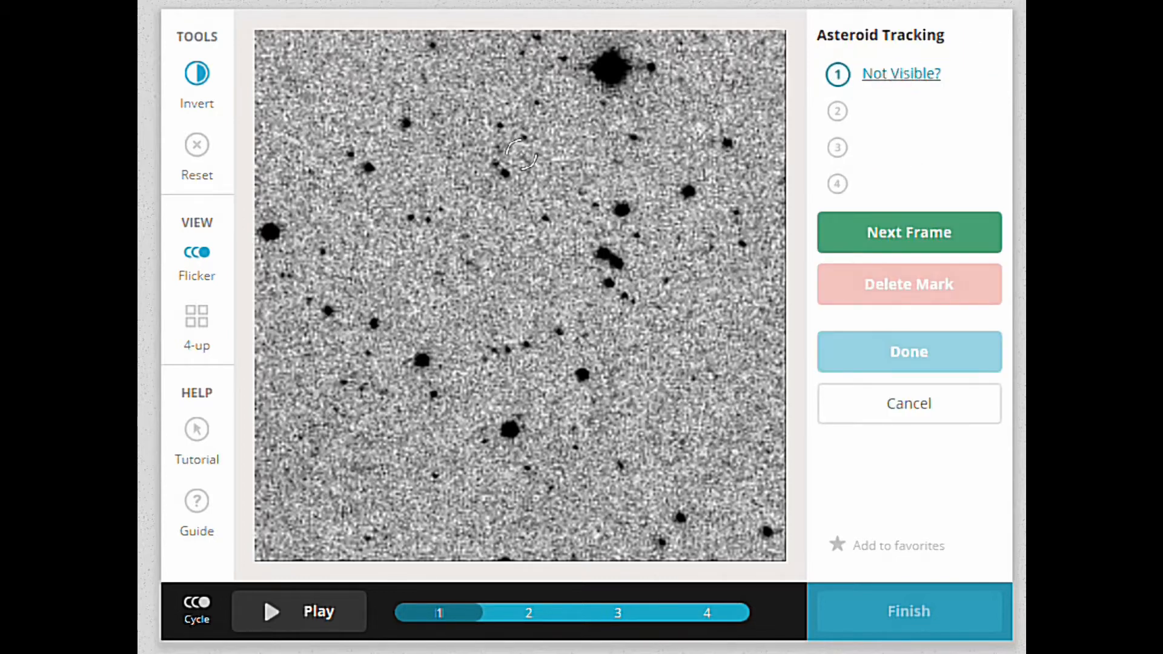
left_click_drag(427, 616, 375, 608)
left_click(544, 215)
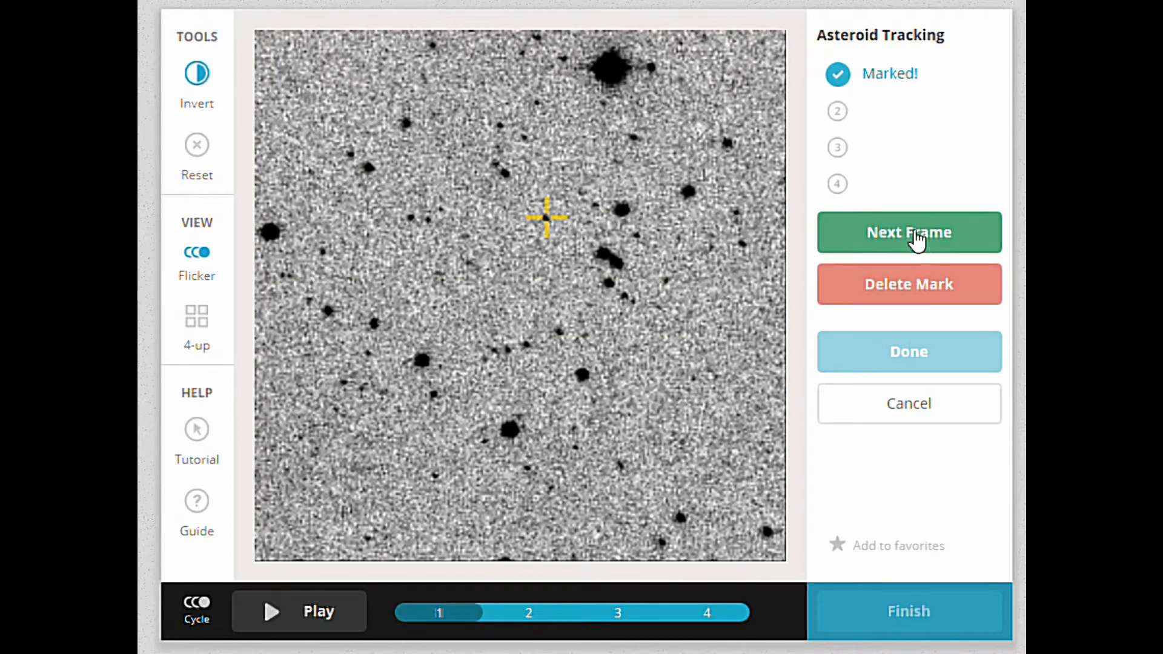
left_click(916, 238)
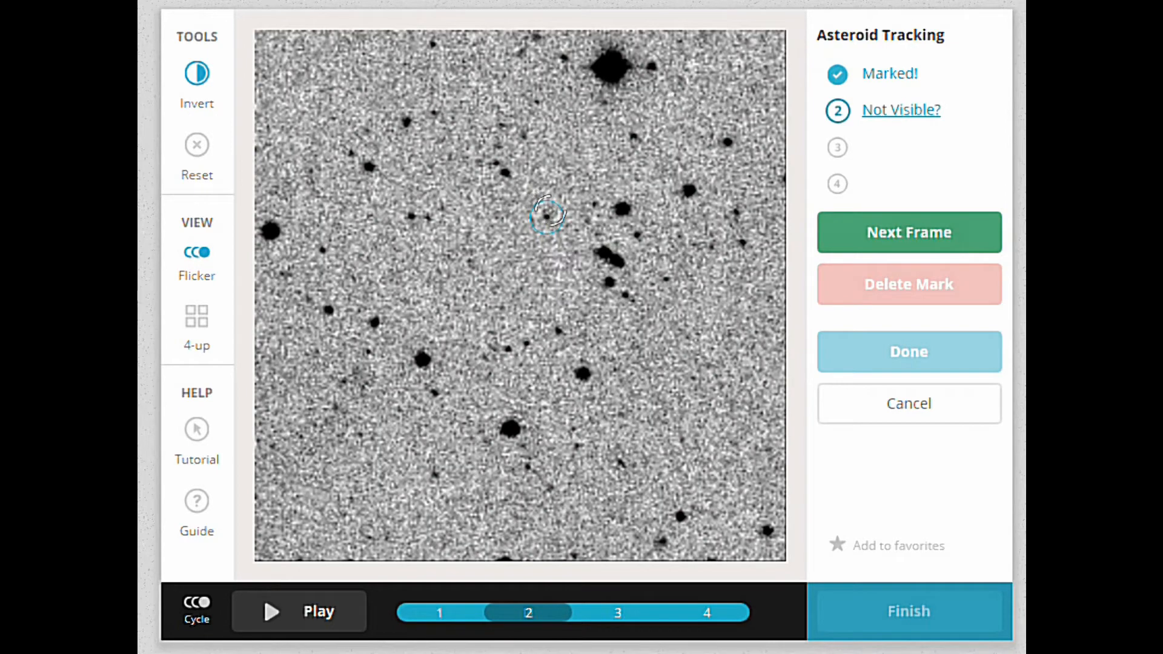
left_click(546, 215)
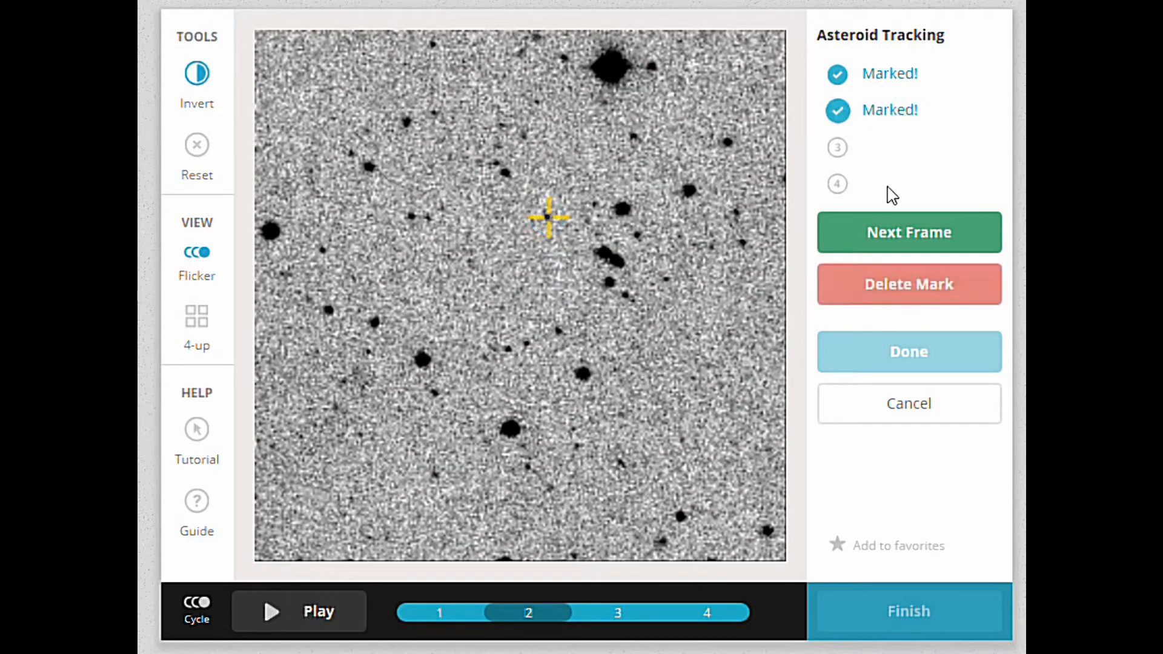
left_click(909, 238)
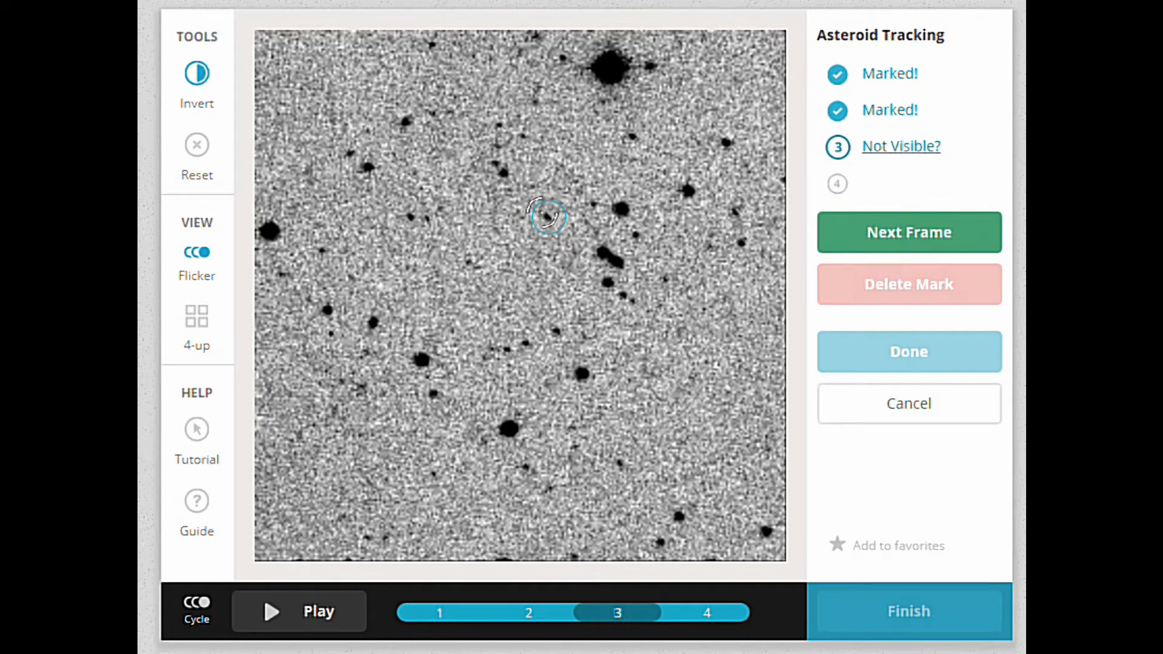
left_click(546, 216)
left_click(890, 232)
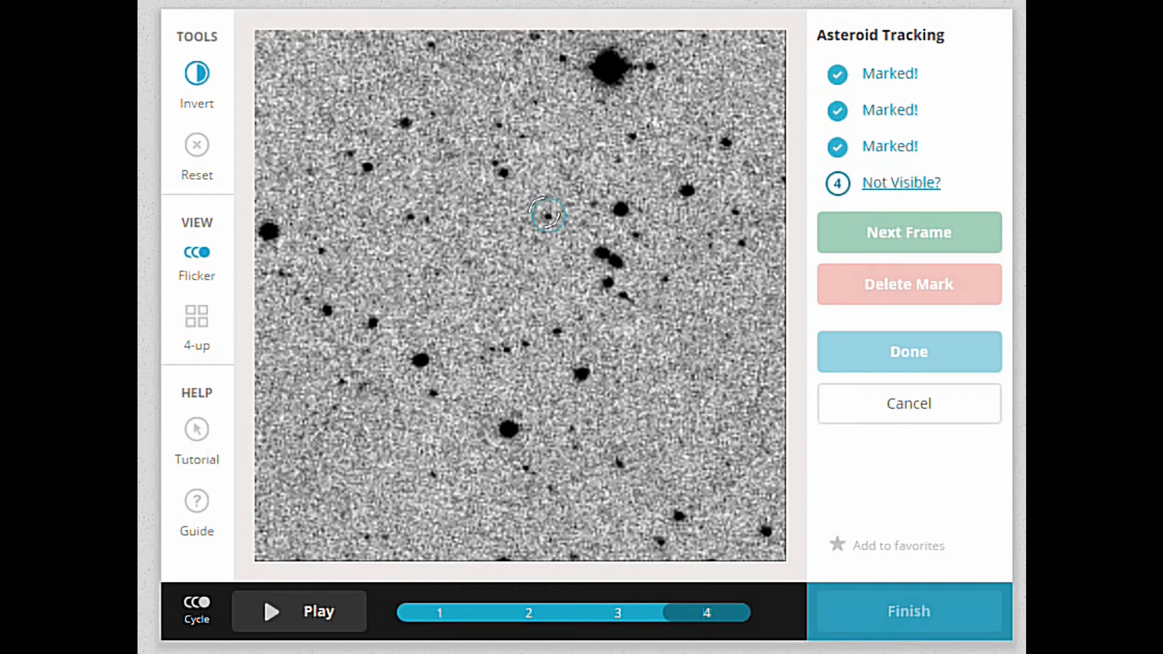
left_click(547, 215)
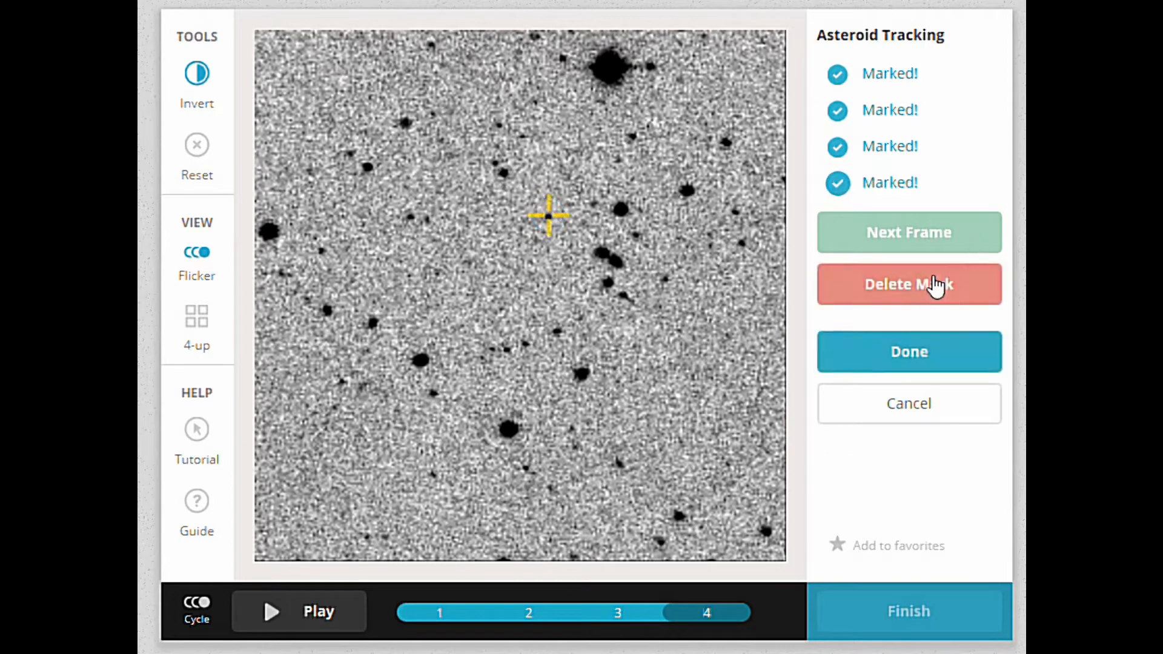
left_click(923, 355)
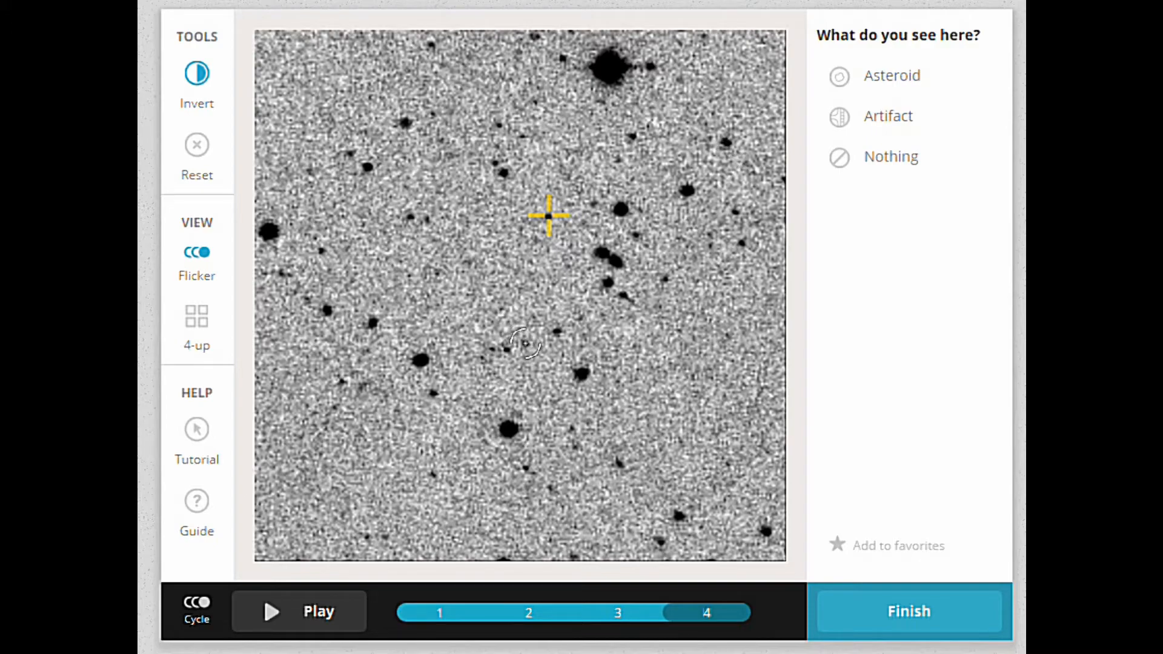
Recheck the mark in frame 3, submit the classification and load the next subject
left_click_drag(715, 612, 617, 624)
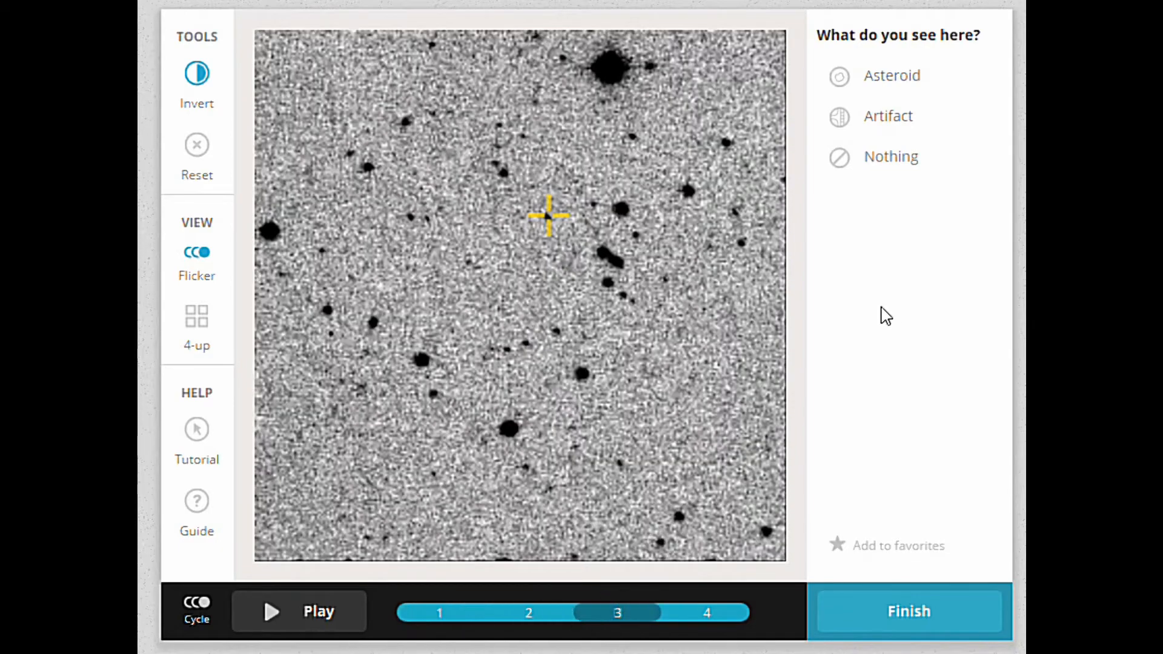
left_click(912, 621)
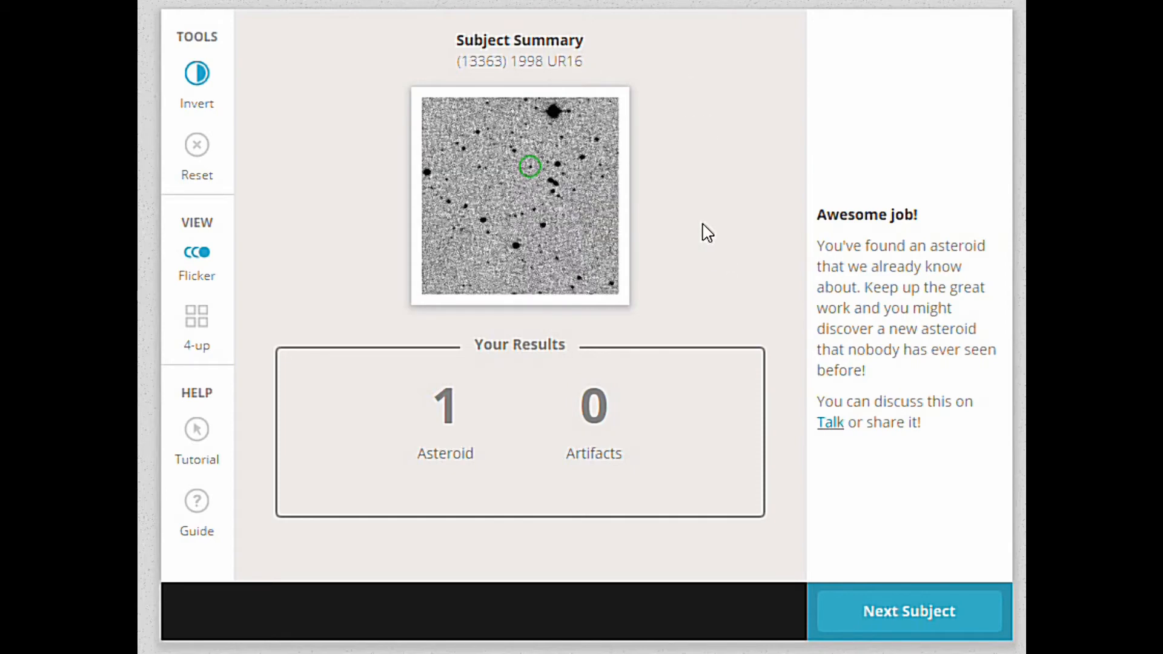
left_click(929, 608)
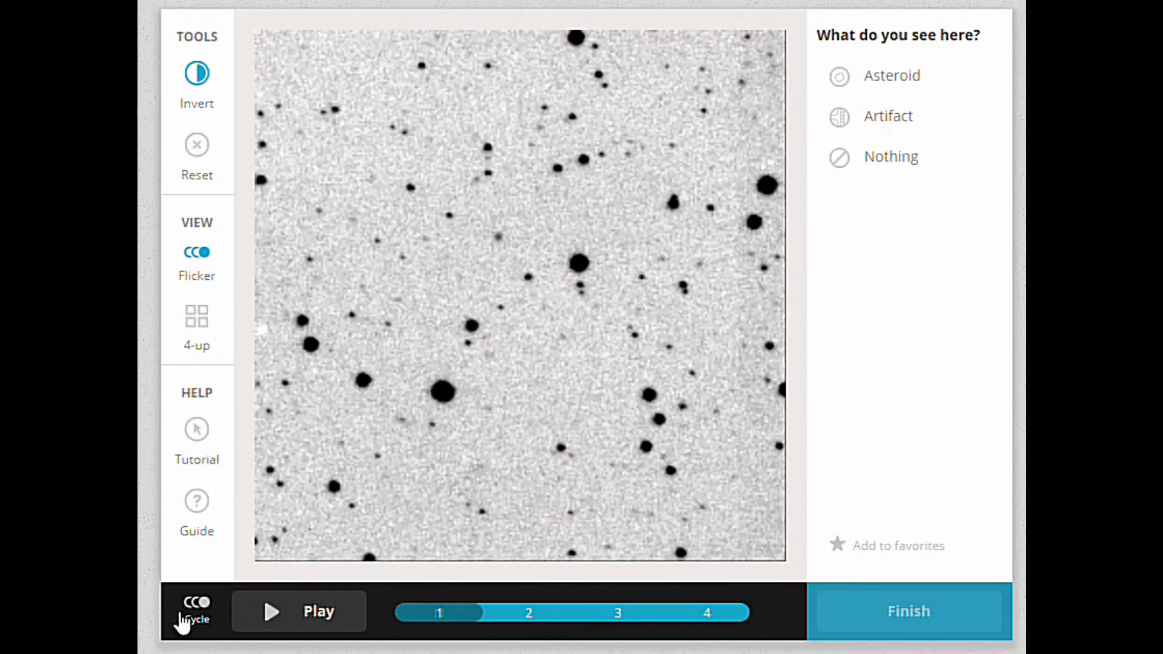
Examine the new star field by comparing its colour composite with the inverted frames 1 to 4
left_click(193, 621)
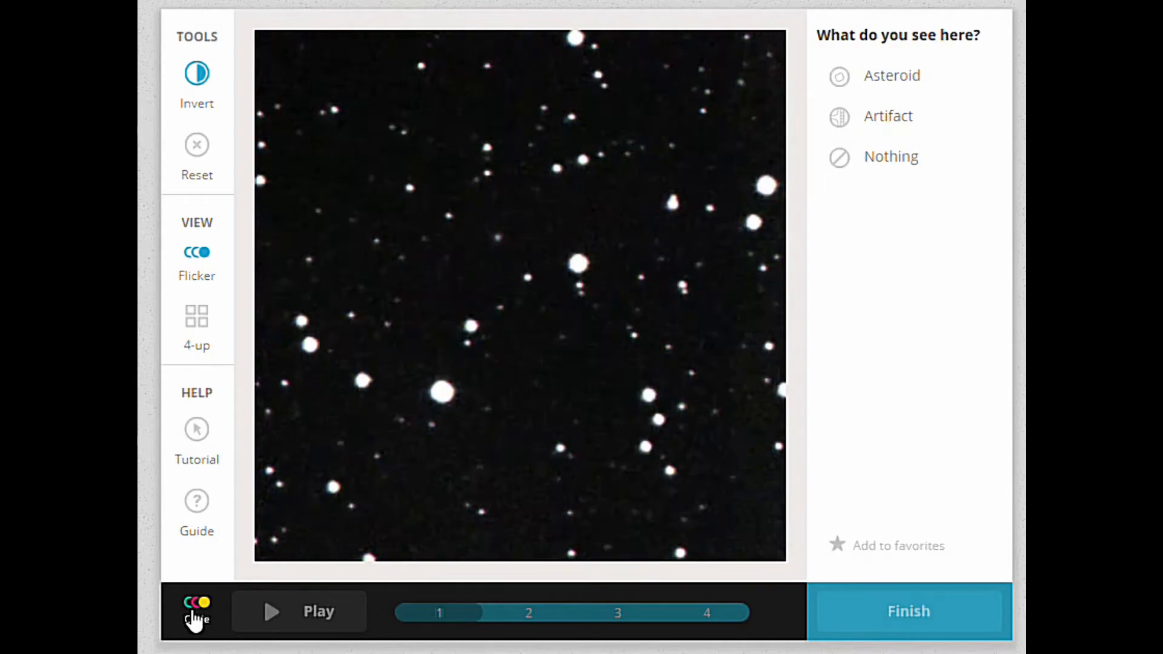
left_click(194, 623)
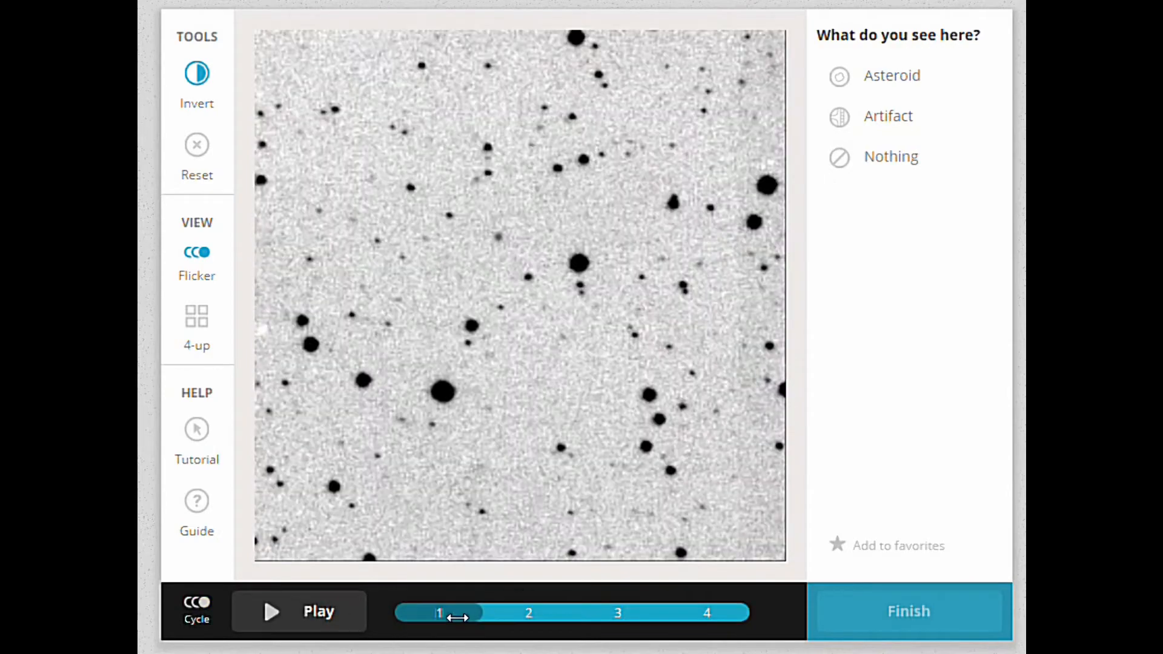
left_click_drag(457, 617, 798, 618)
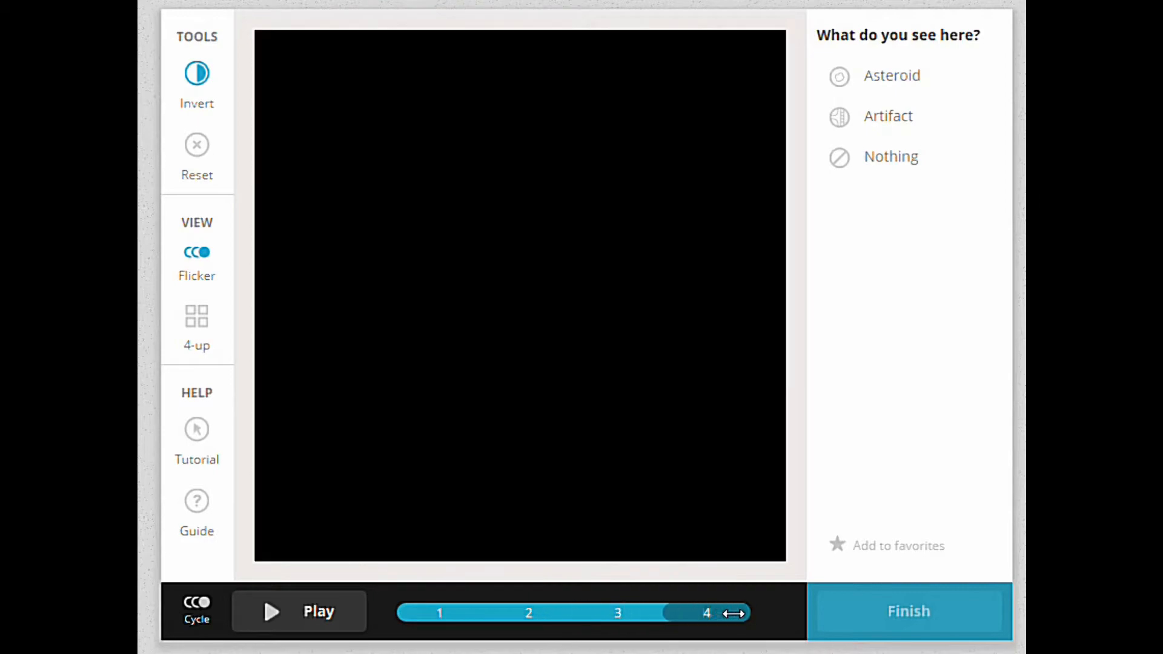
left_click_drag(742, 614, 447, 624)
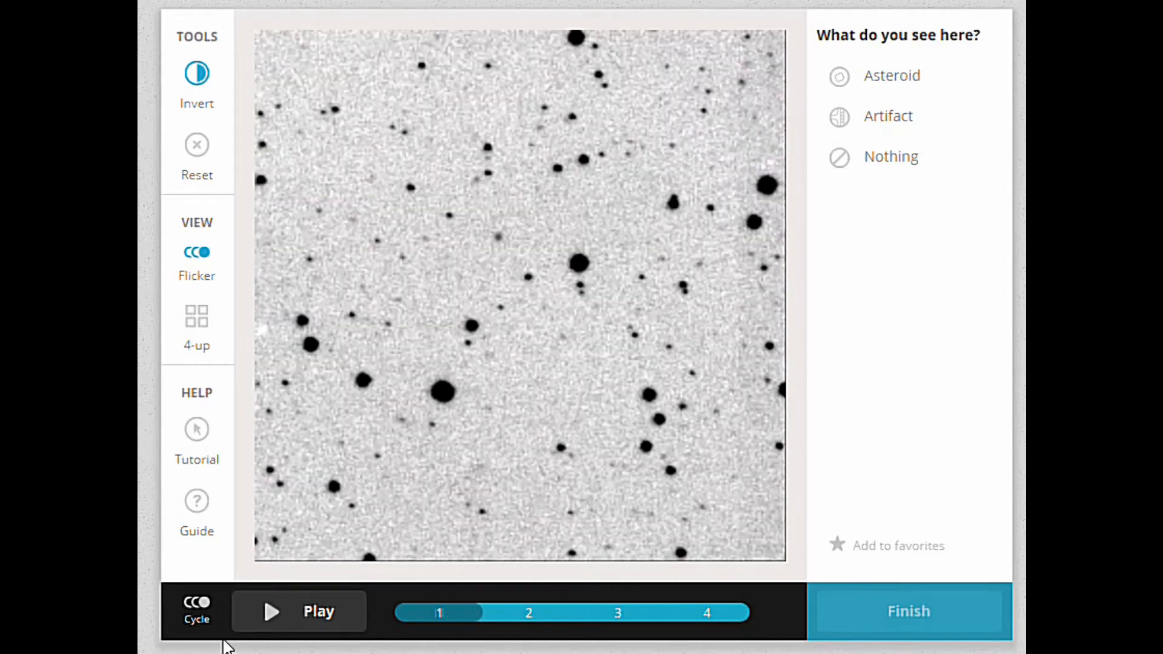
left_click(201, 612)
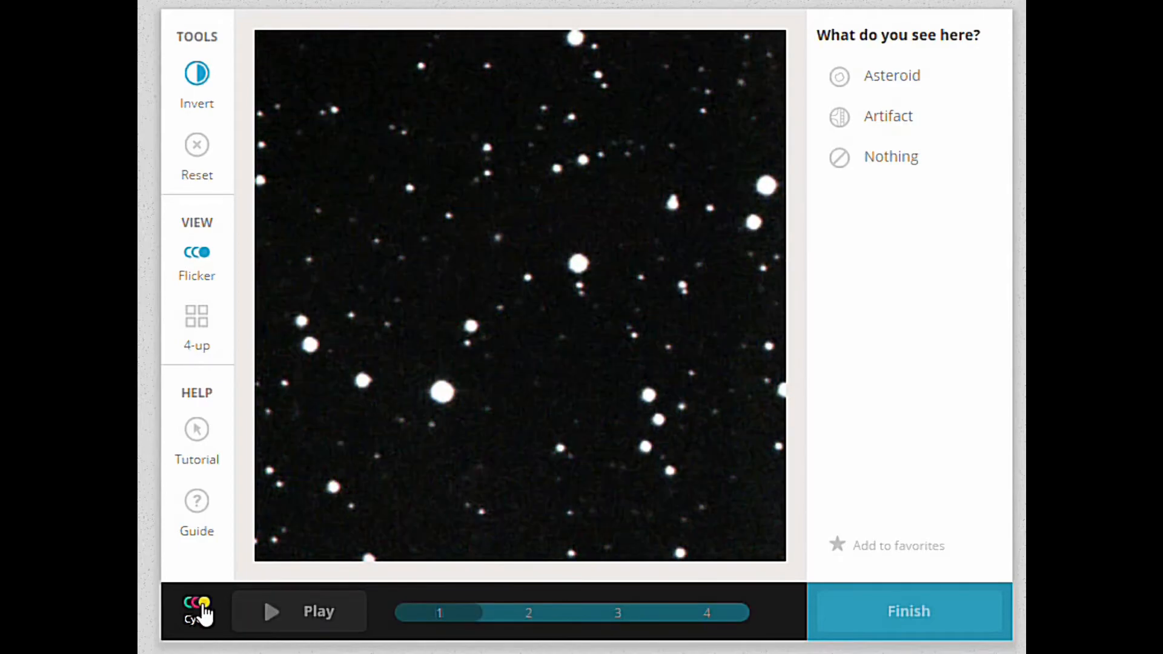
left_click(203, 614)
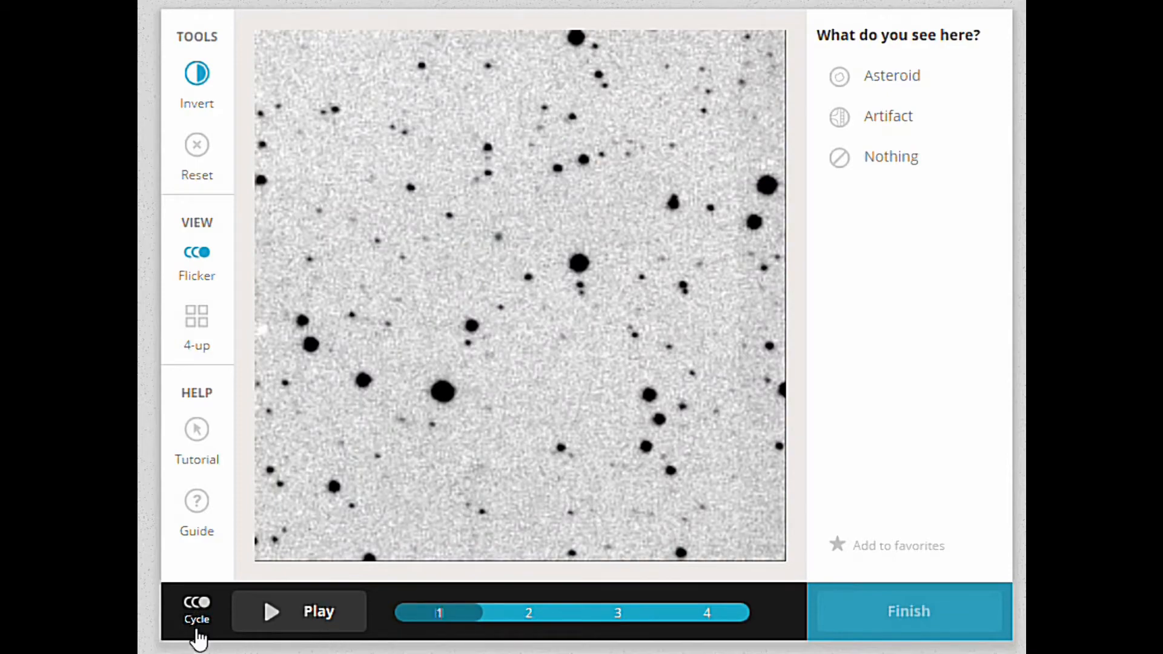
left_click(198, 612)
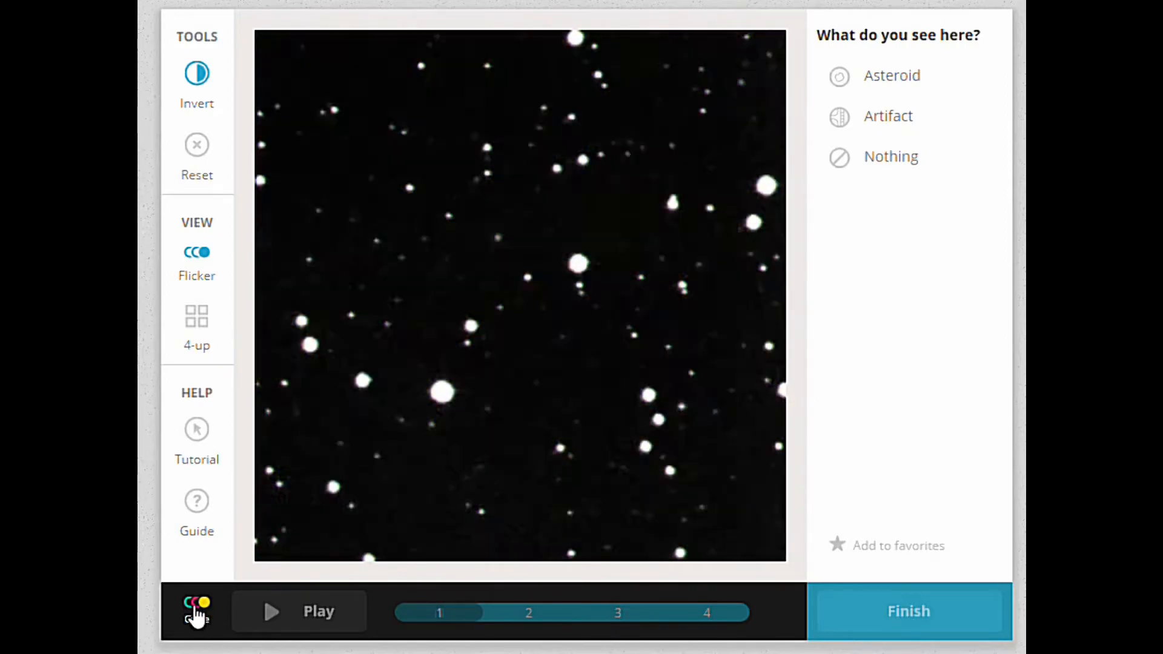
left_click(198, 613)
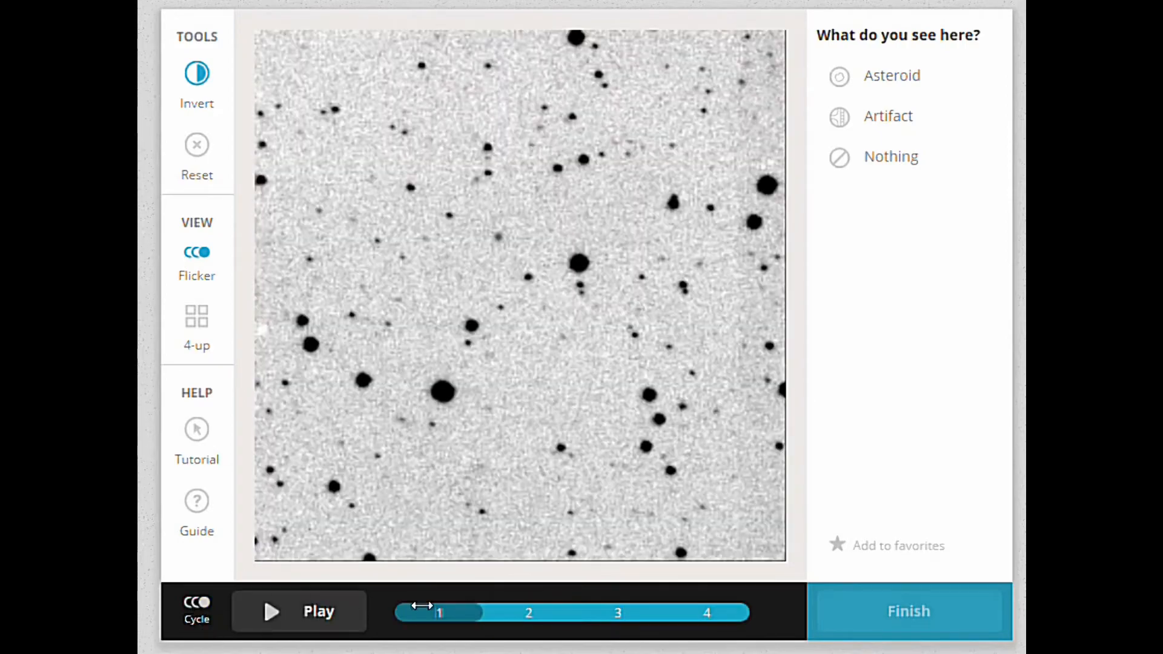
Step back and forth repeatedly through the inverted frames to compare them for moving objects or artifacts
left_click_drag(433, 615, 489, 650)
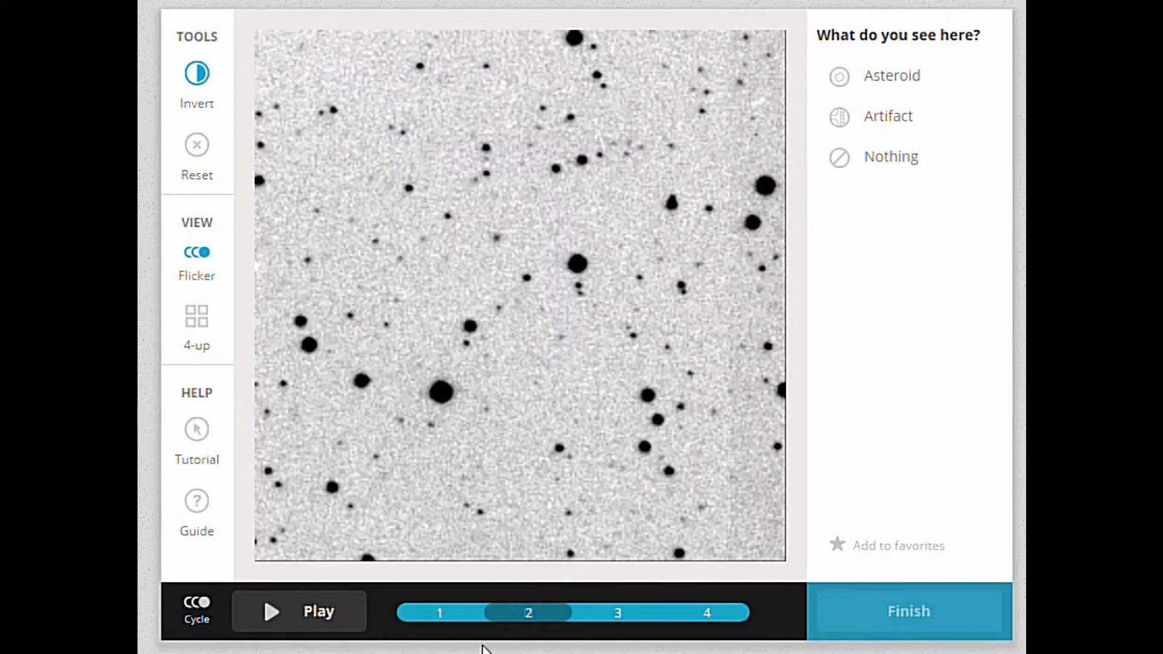
key("Left")
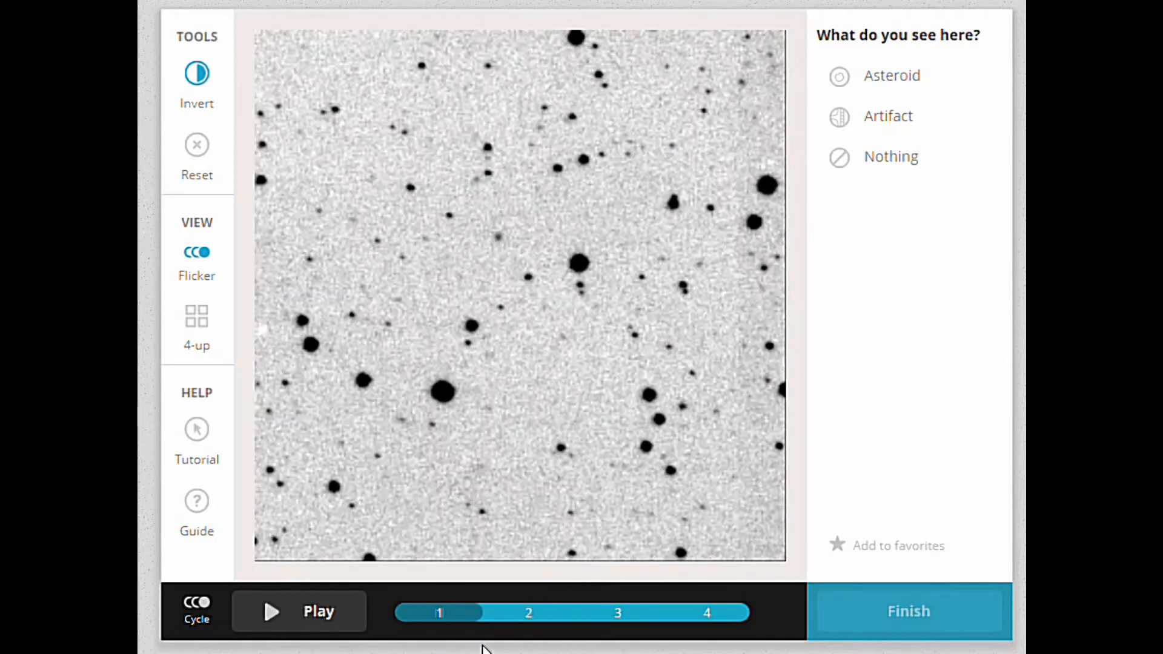
key("Right")
key("Right")
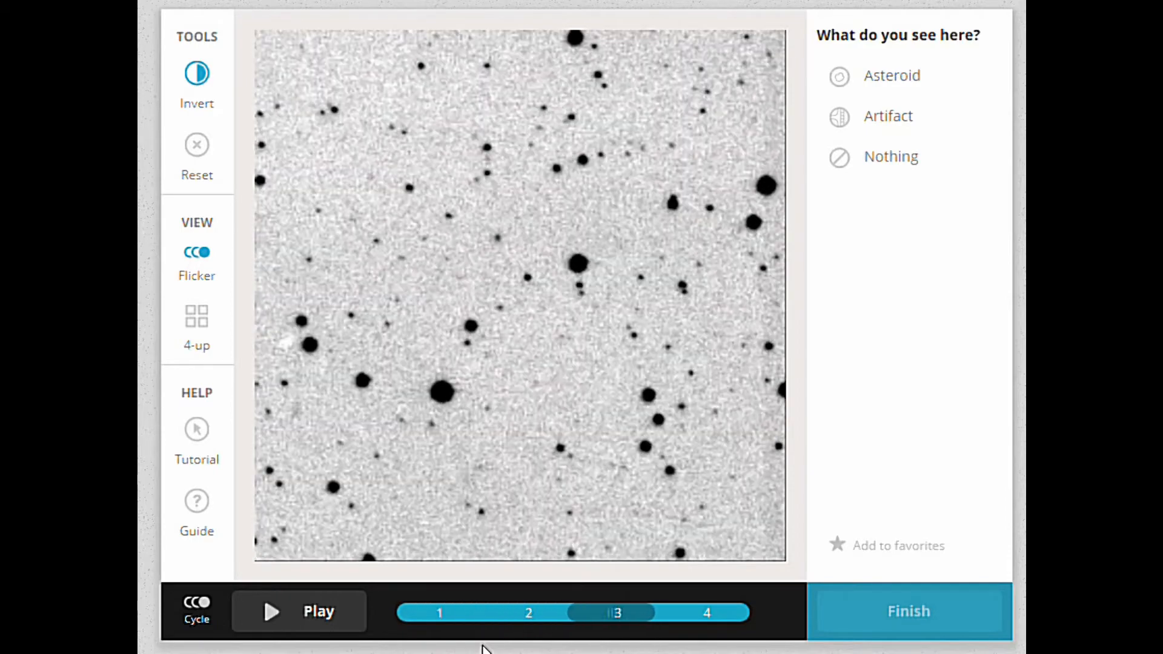
key("Left")
key("Left")
key("Right")
key("Right")
key("Left")
key("Left")
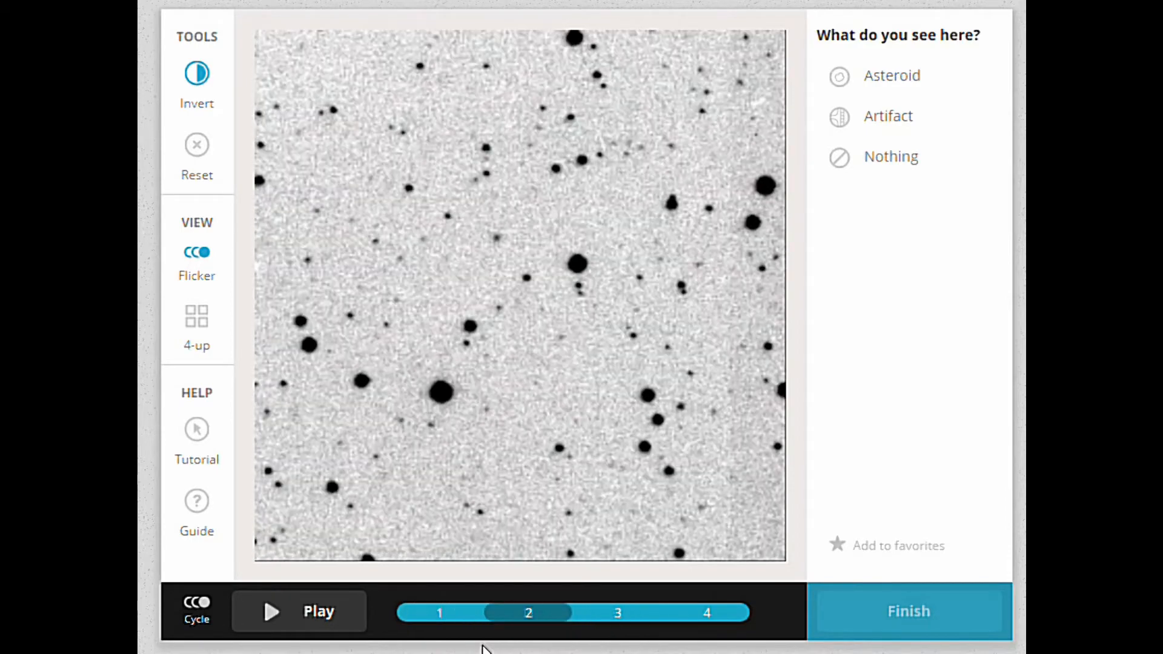
key("Right")
key("Right")
key("Left")
key("Left")
key("Right")
key("Right")
key("Left")
key("Left")
key("Right")
key("Right")
key("Left")
key("Left")
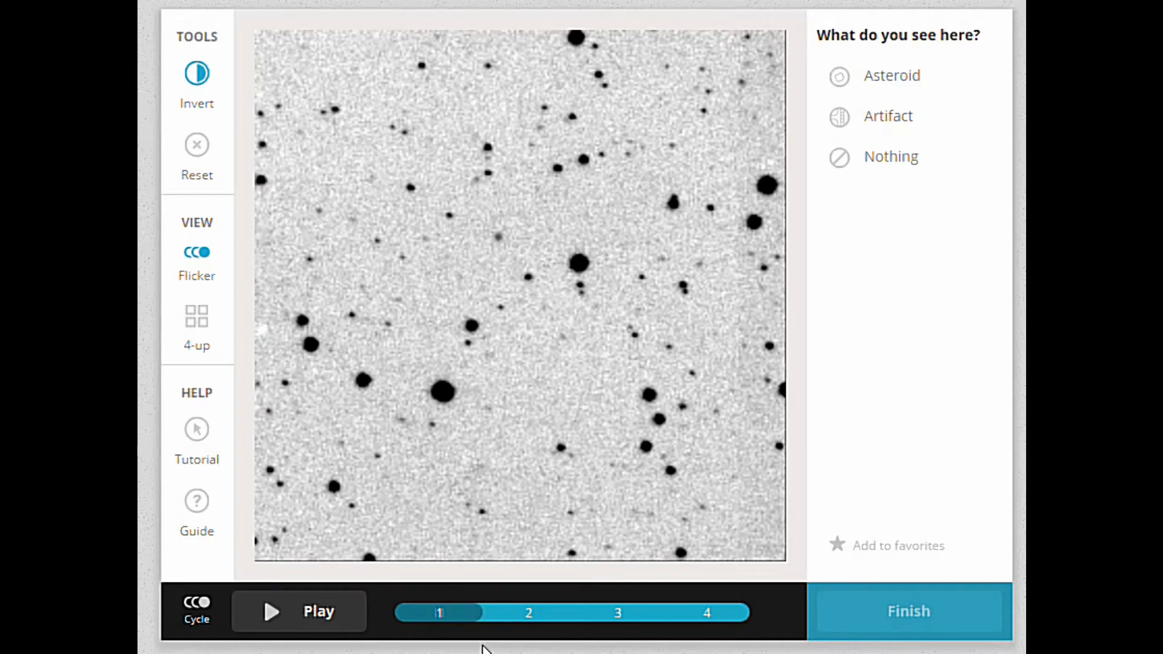
key("Right")
key("Right")
key("Right")
key("Left")
key("Left")
key("Left")
key("Right")
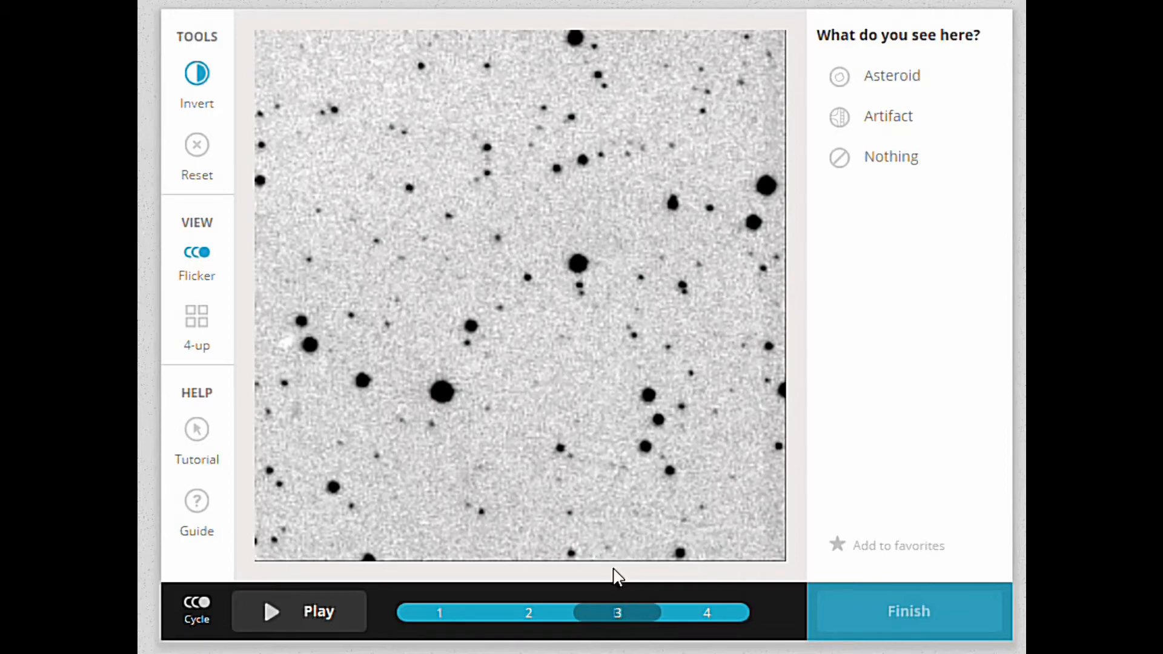
Step through and play back the four inverted frames once more to look for anything moving among the stars
mouse_move(635, 610)
left_mouse_down()
mouse_move(548, 596)
mouse_move(423, 642)
mouse_move(439, 647)
mouse_move(327, 626)
mouse_move(634, 599)
left_mouse_up()
left_click_drag(542, 594, 748, 615)
left_click_drag(531, 638, 383, 644)
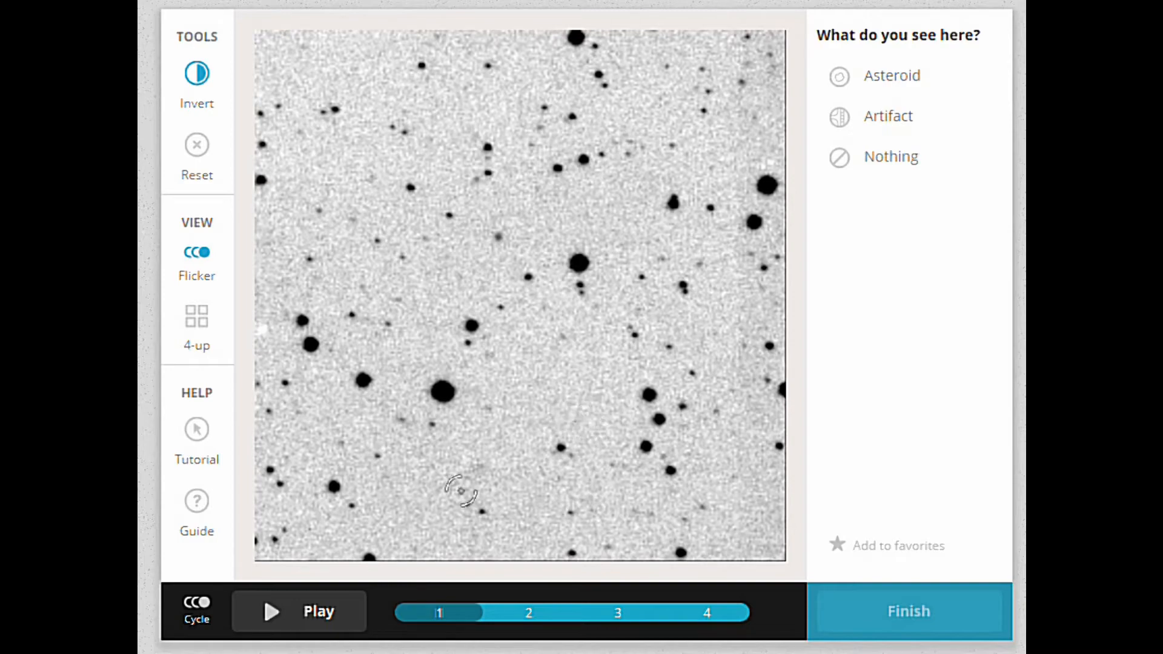
left_click(321, 618)
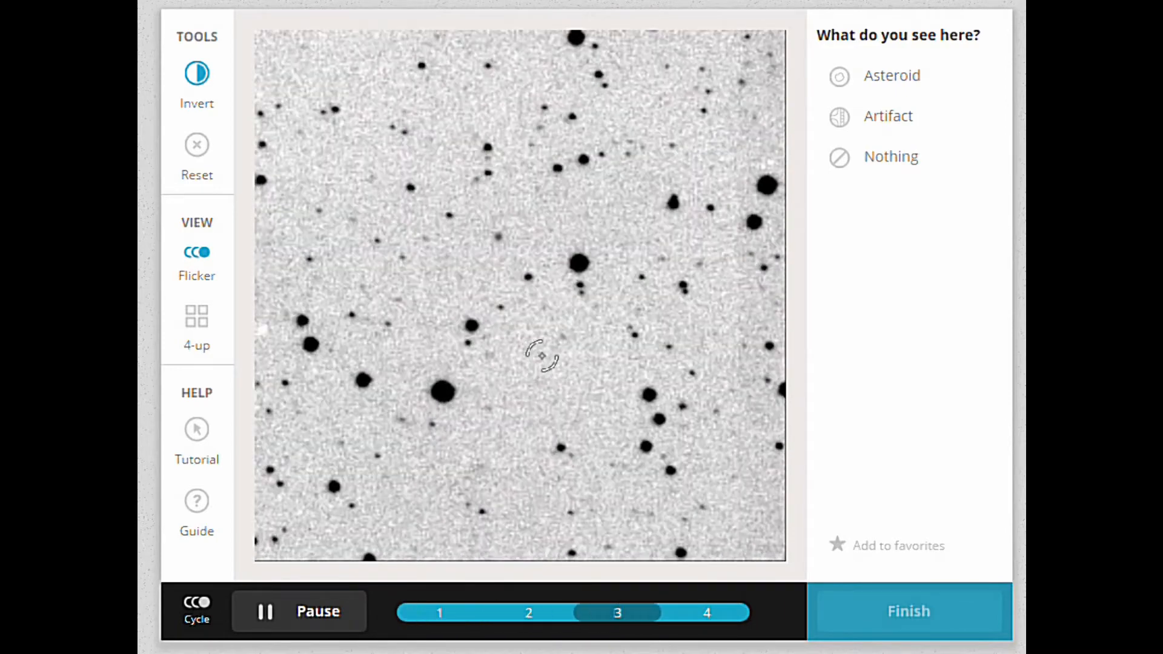
left_click(299, 614)
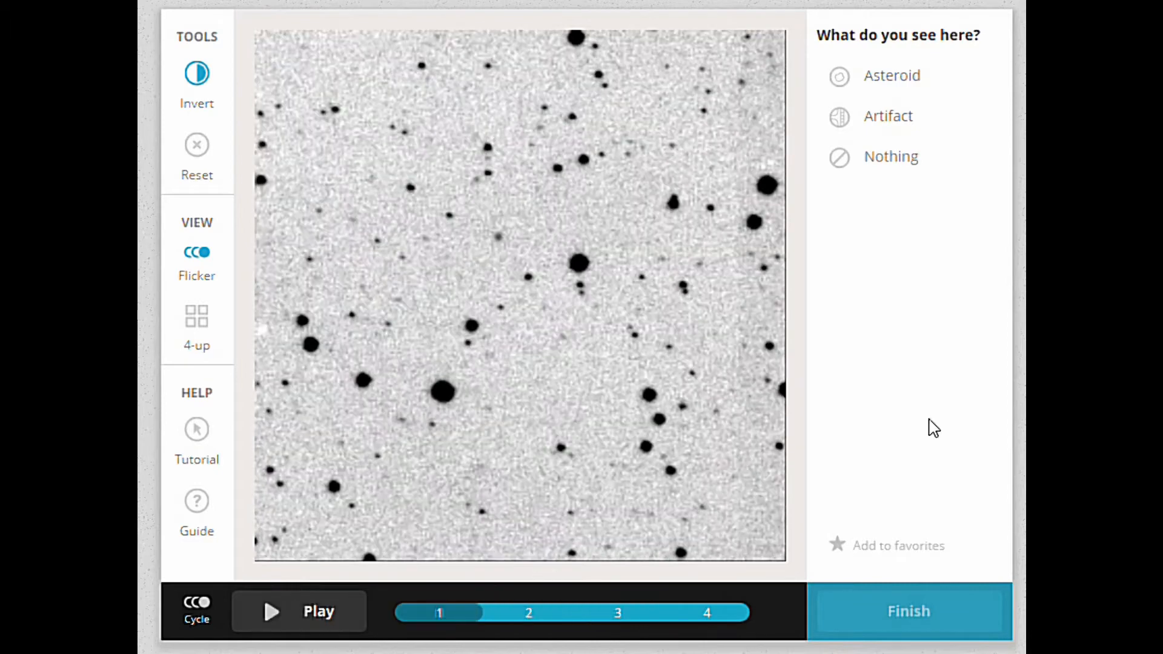
Classify the star field as Nothing, submit it and load the next subject
left_click(911, 161)
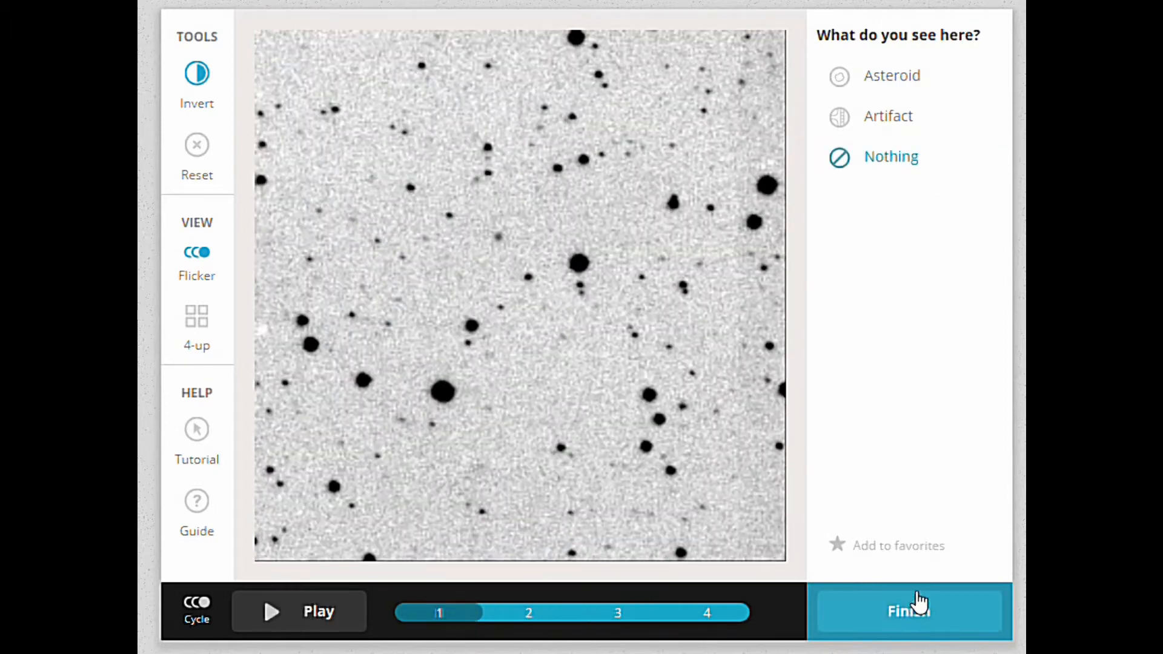
left_click(915, 606)
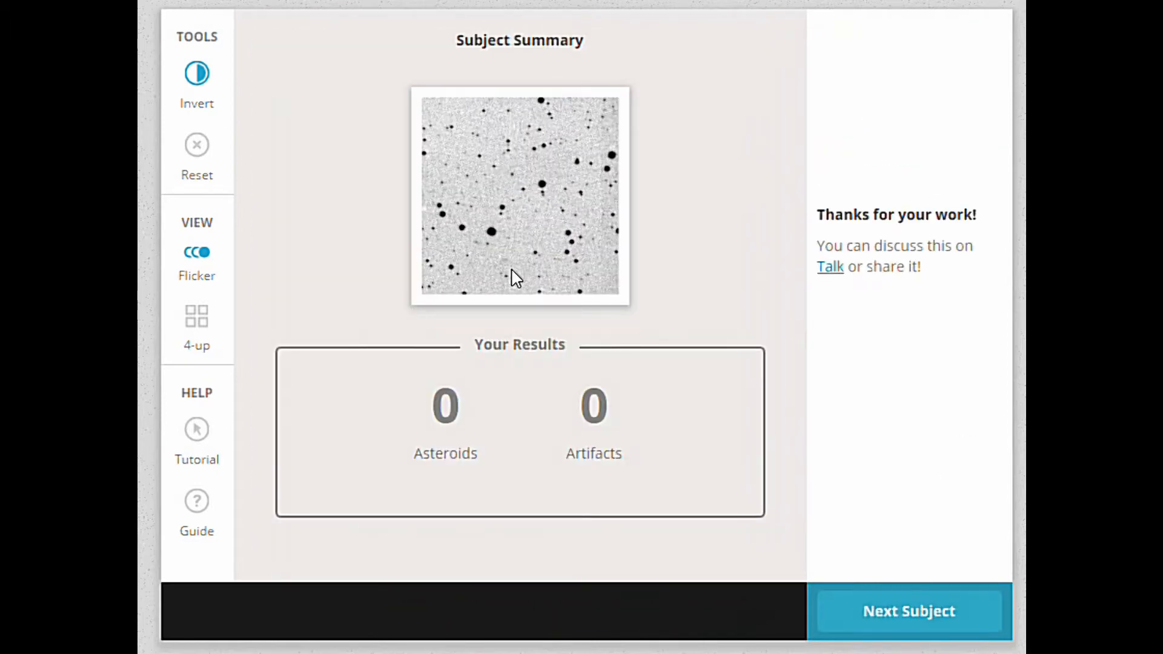
left_click(929, 616)
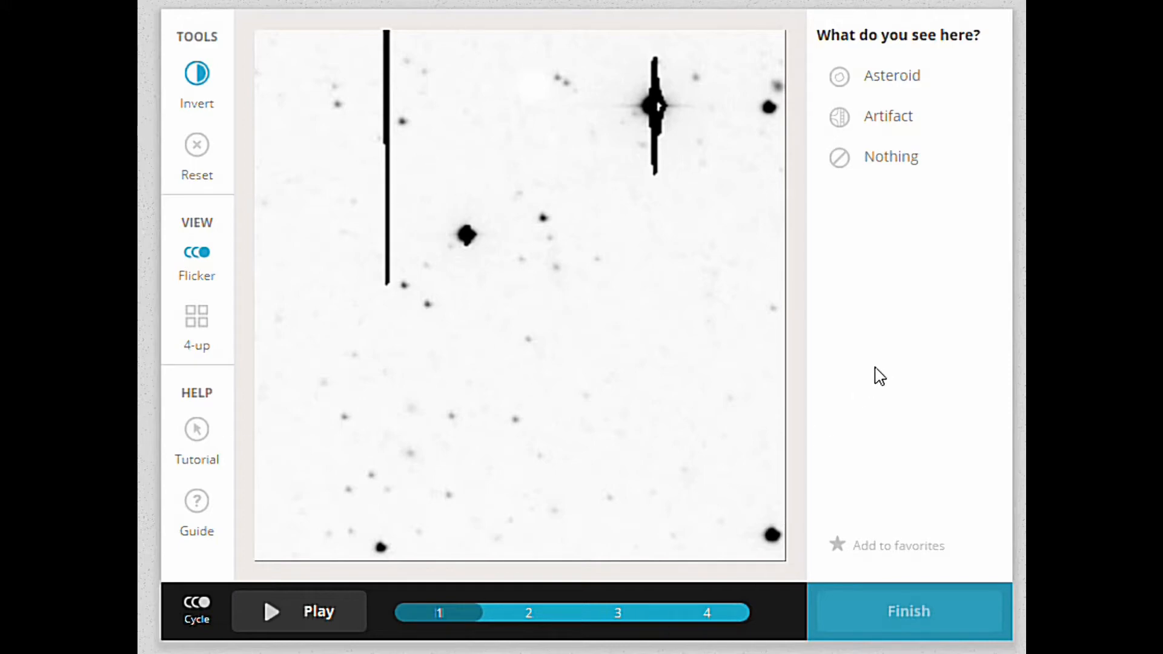
Examine the field with the long vertical streak by comparing its normal, inverted and colour composite views and stepping through the frames
left_click(198, 75)
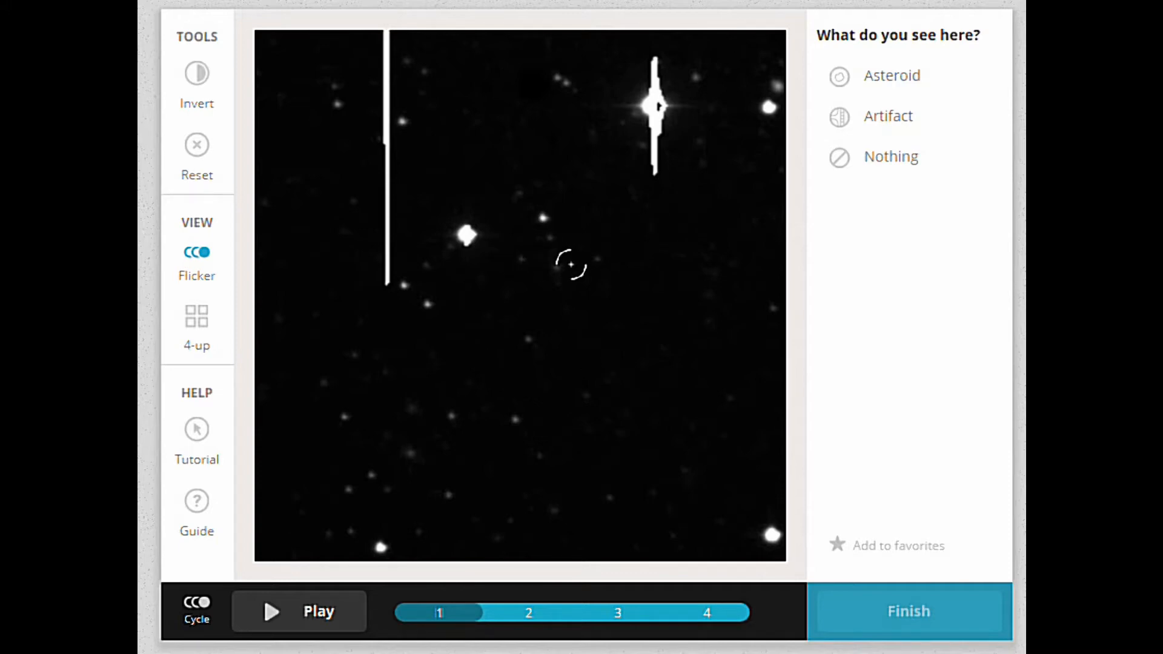
left_click(202, 72)
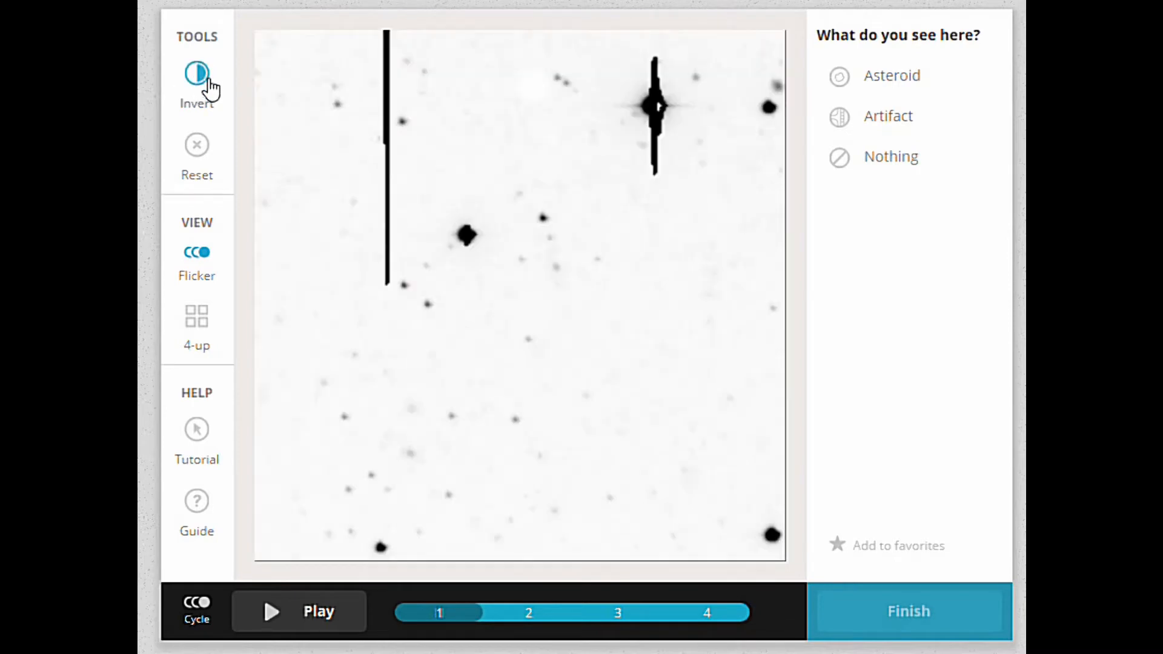
left_click(203, 613)
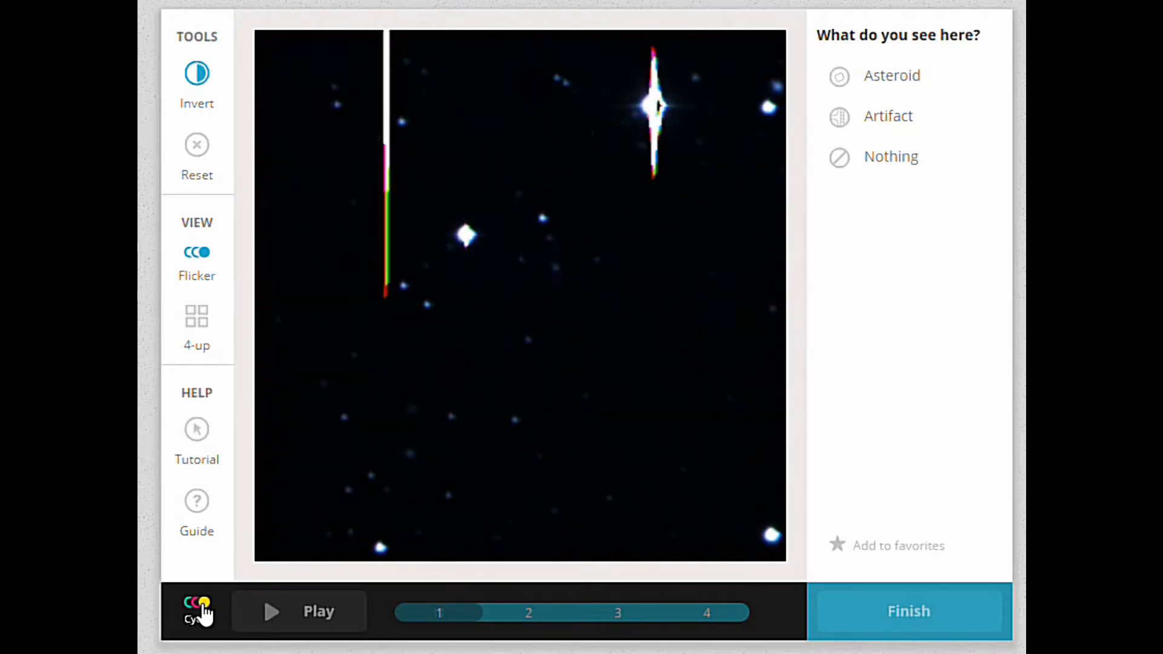
left_click(203, 614)
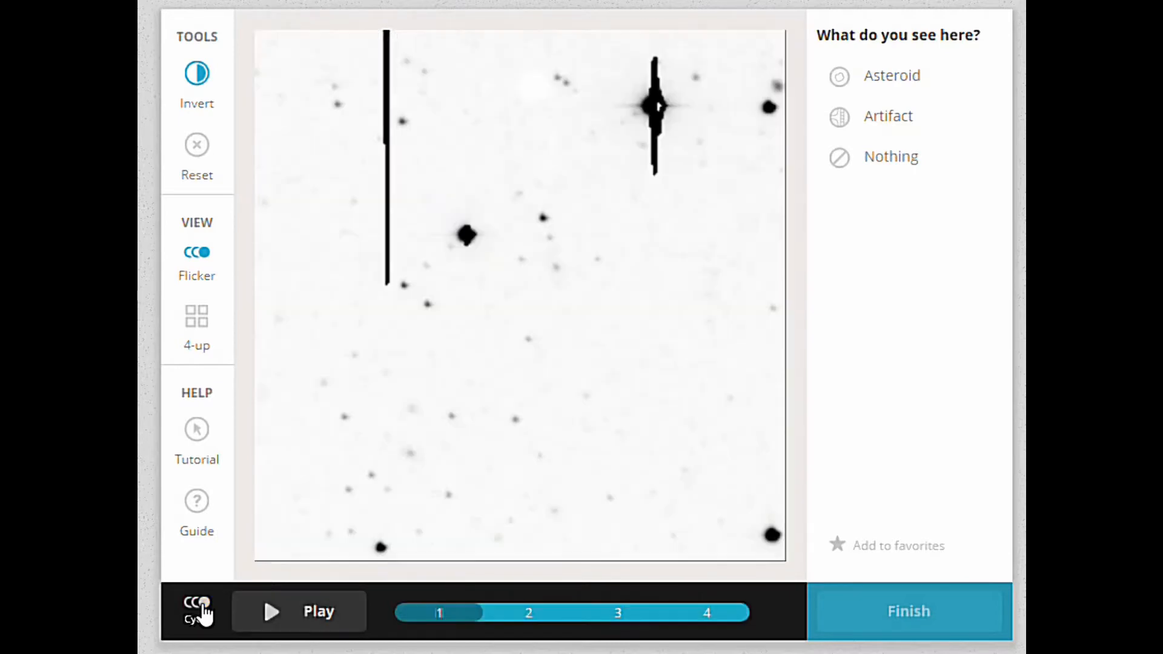
left_click_drag(445, 612, 775, 623)
left_click_drag(661, 628, 536, 604)
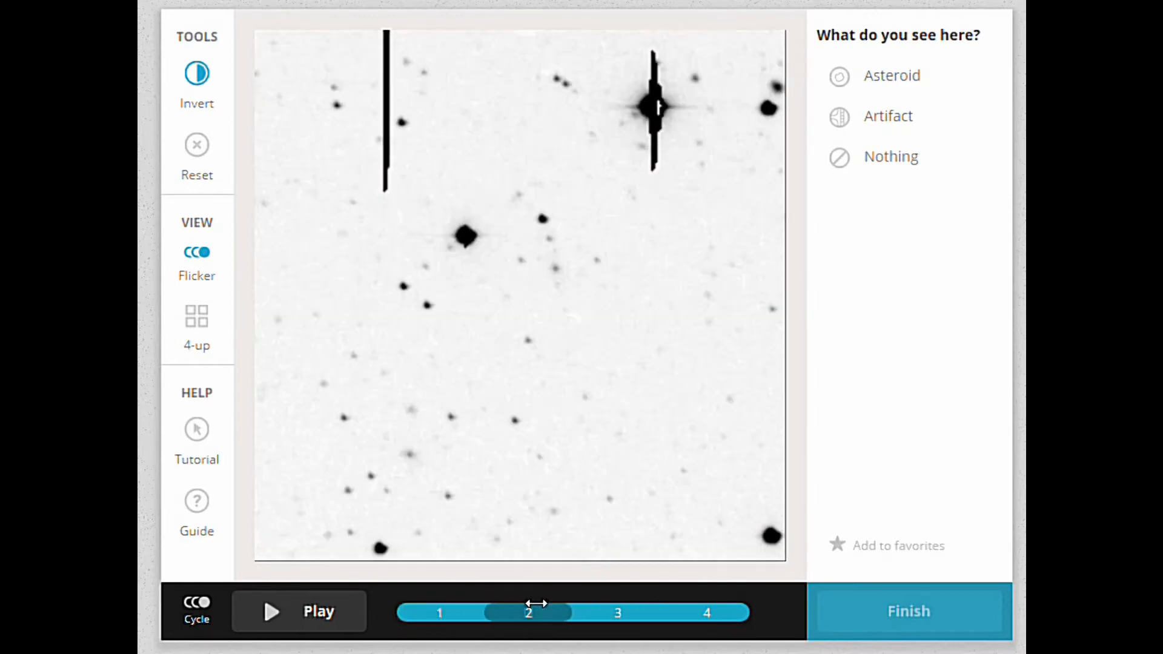
left_click(200, 620)
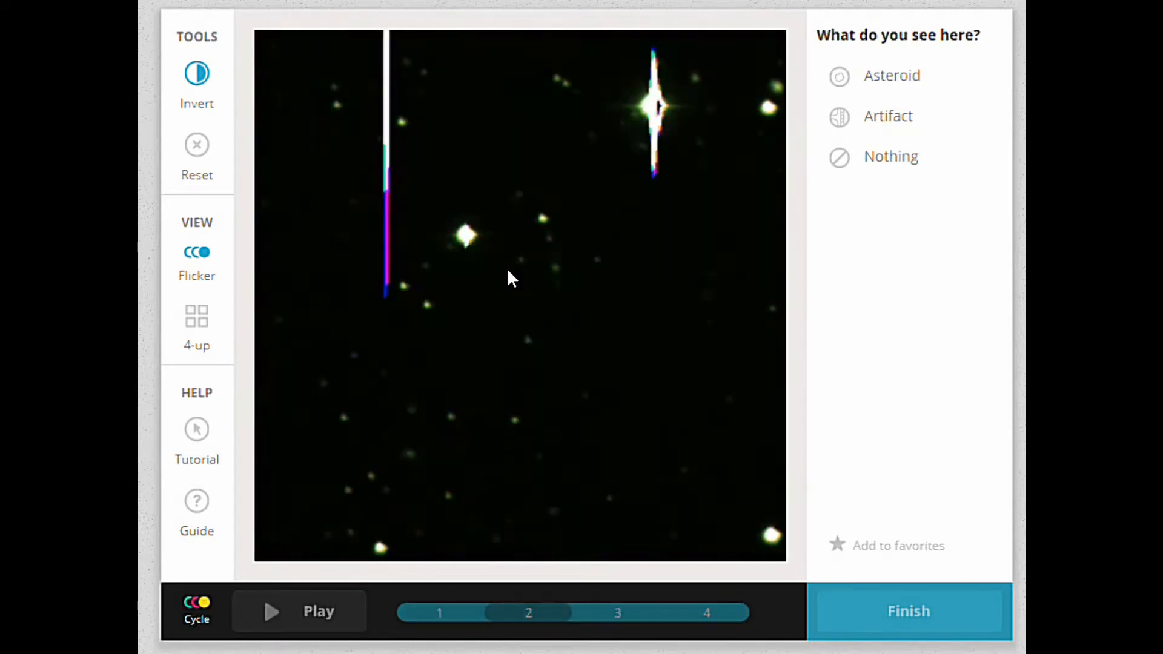
left_click(185, 608)
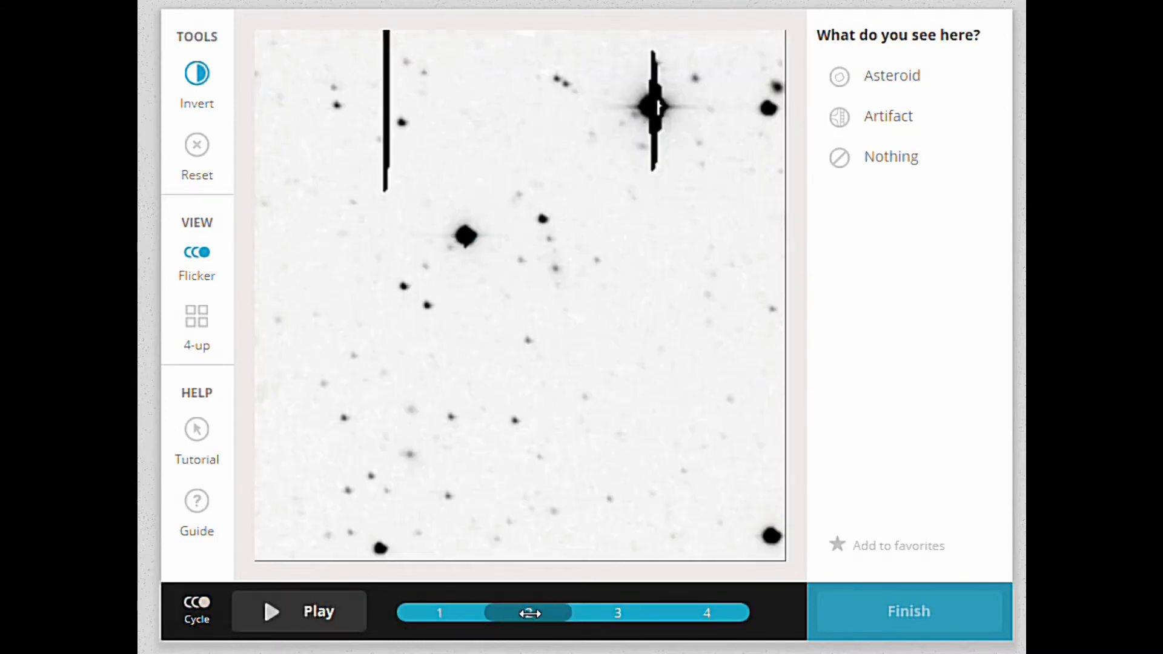
left_click_drag(542, 612, 436, 598)
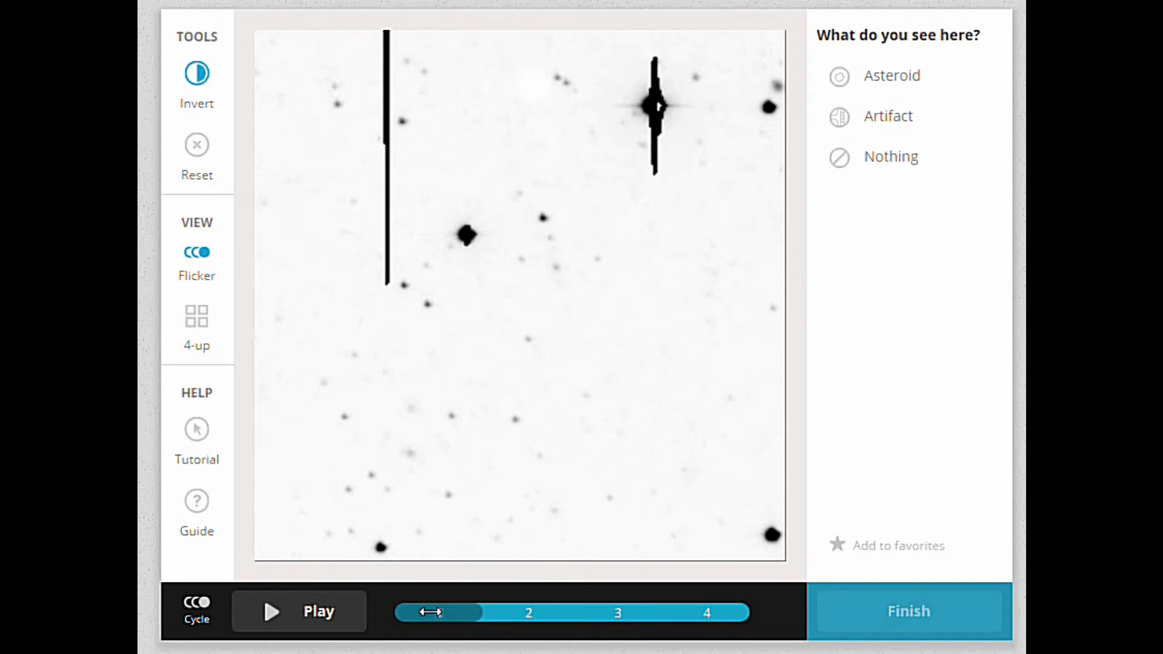
left_click_drag(431, 612, 462, 624)
Classify the field with the vertical streak as Nothing, submit it and load the next subject
left_click(880, 171)
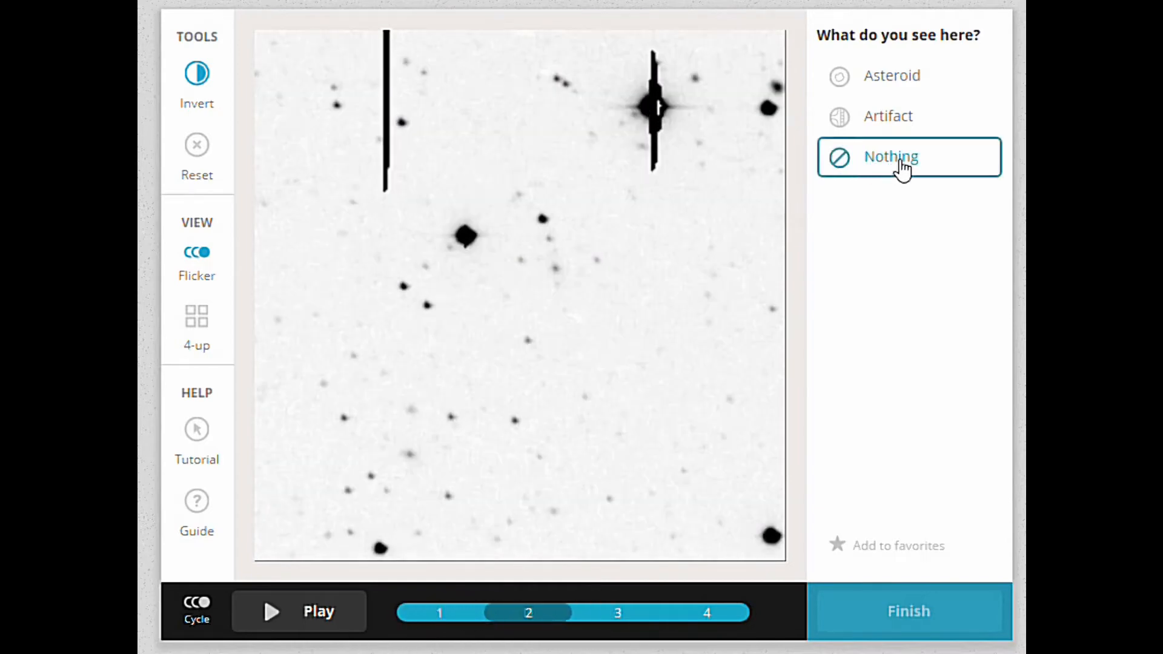
left_click(927, 616)
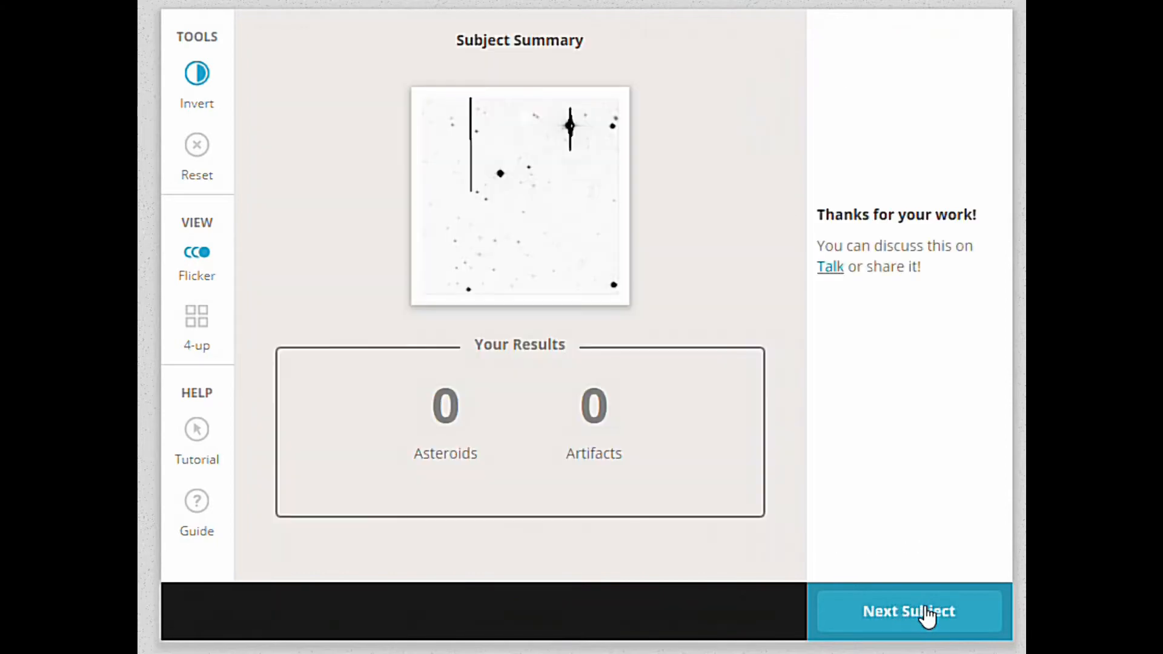
left_click(927, 616)
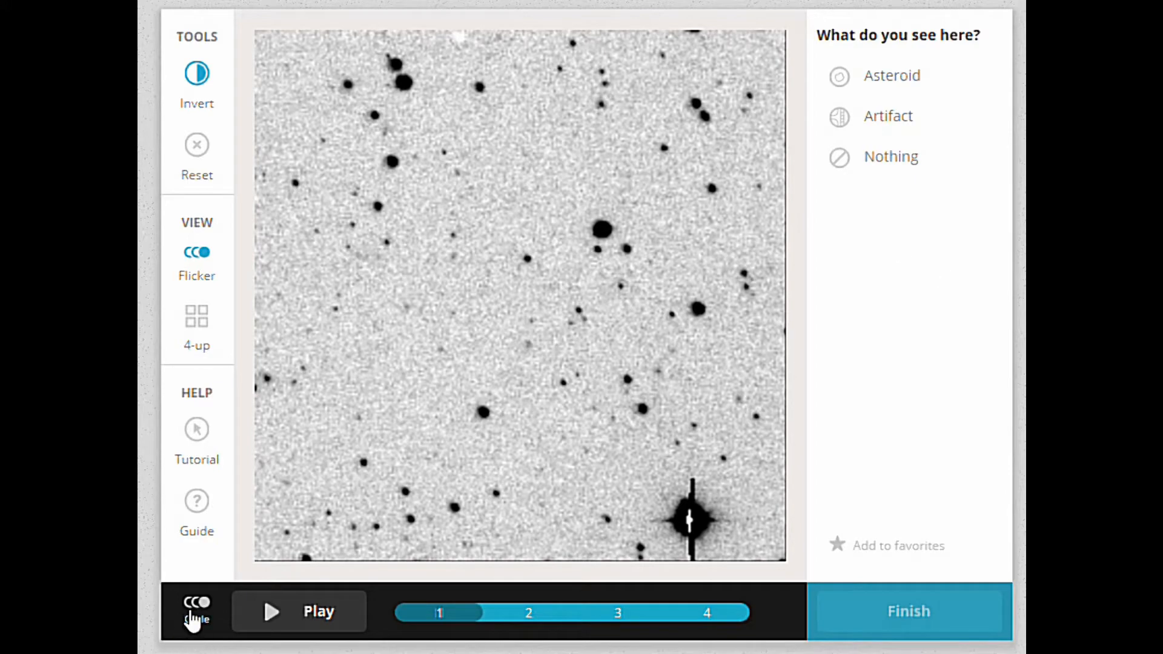
Check the new field's colour composite and inverted frames, then submit it as Nothing and load the next subject
left_click(196, 611)
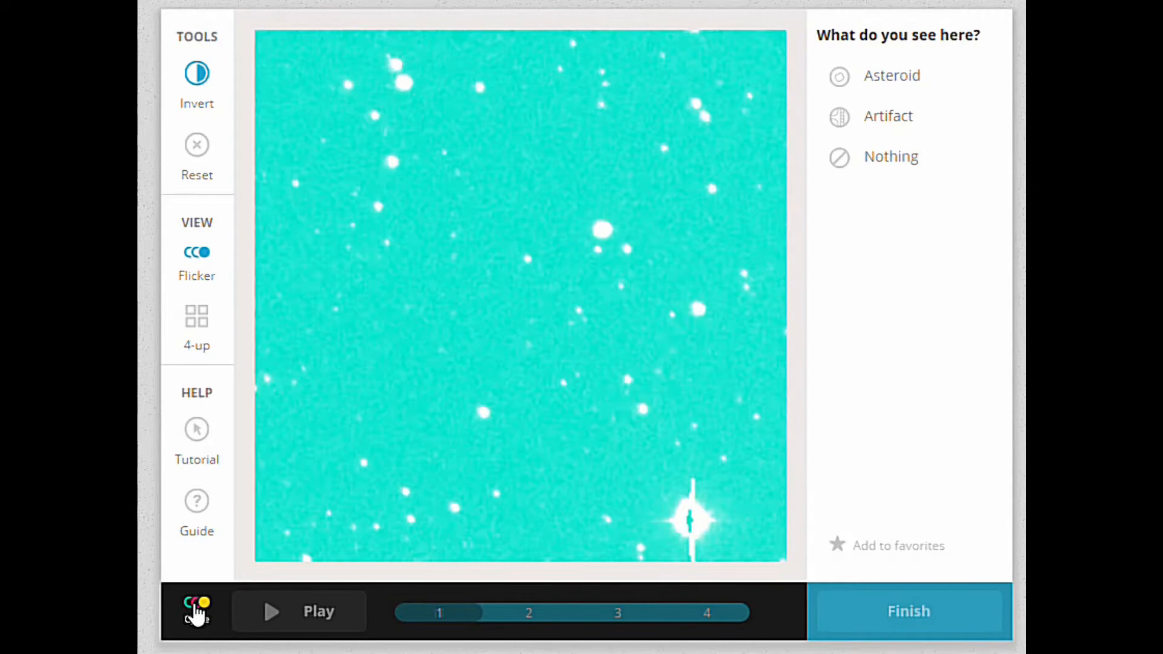
left_click(196, 612)
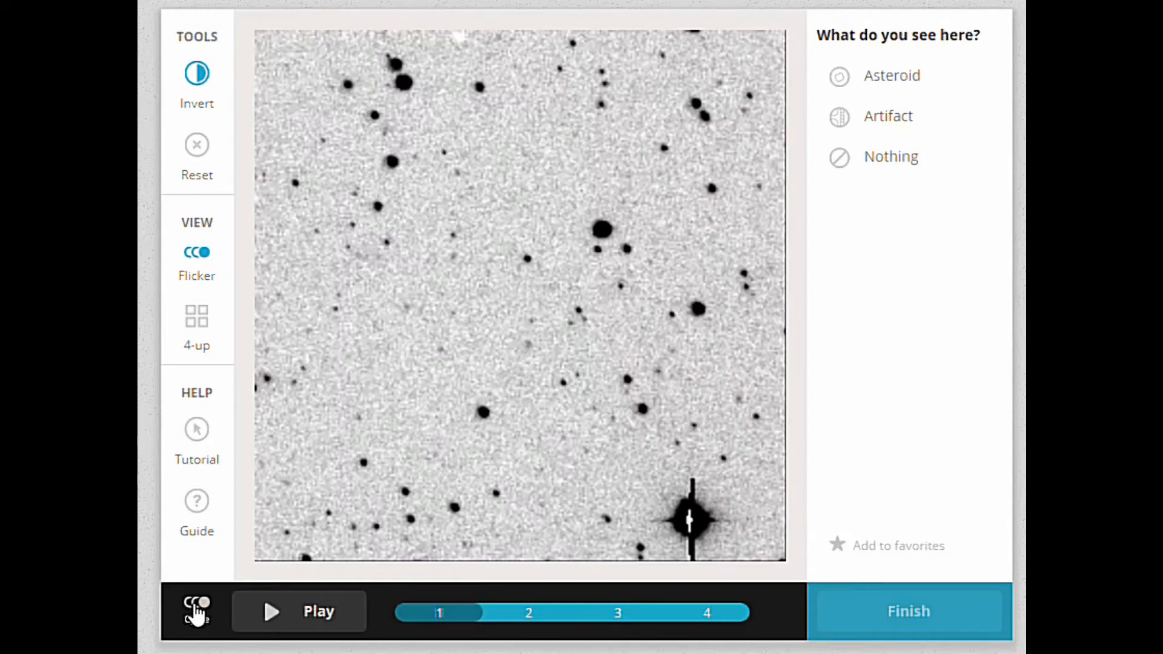
left_click_drag(443, 612, 382, 612)
left_click(893, 165)
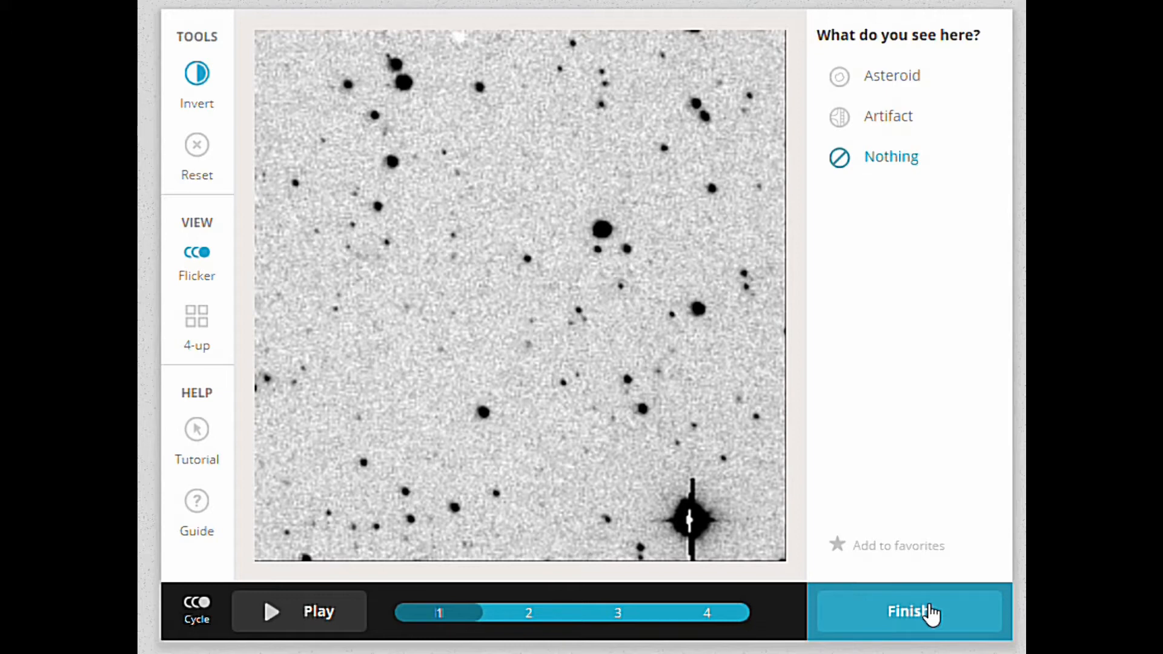
left_click(931, 615)
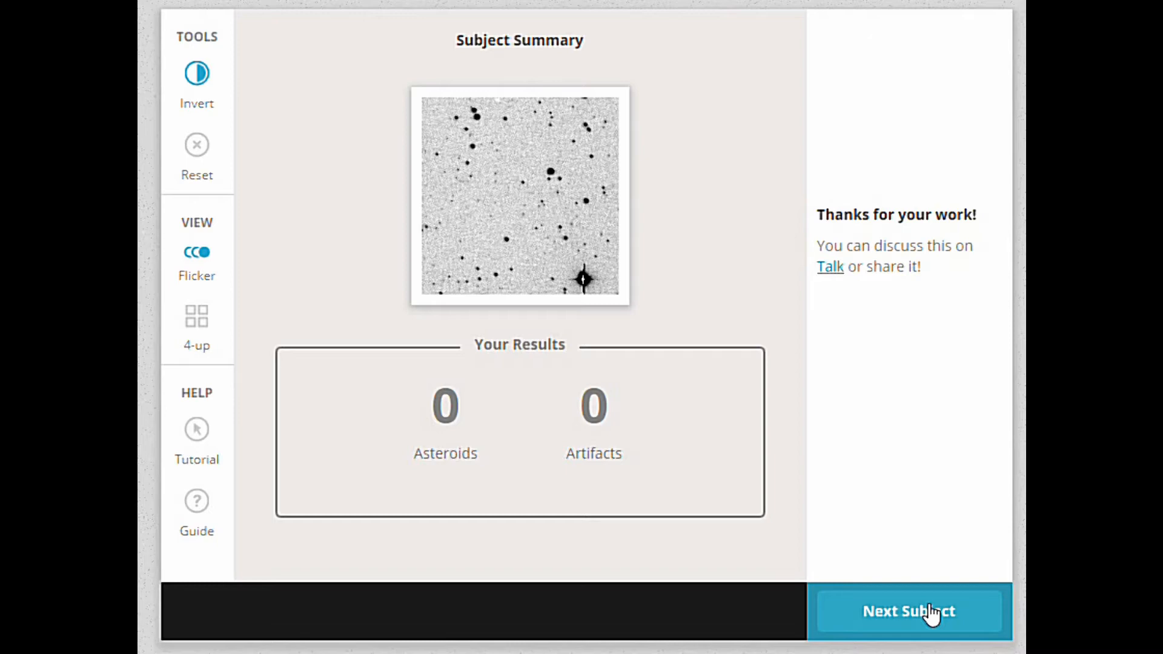
left_click(932, 614)
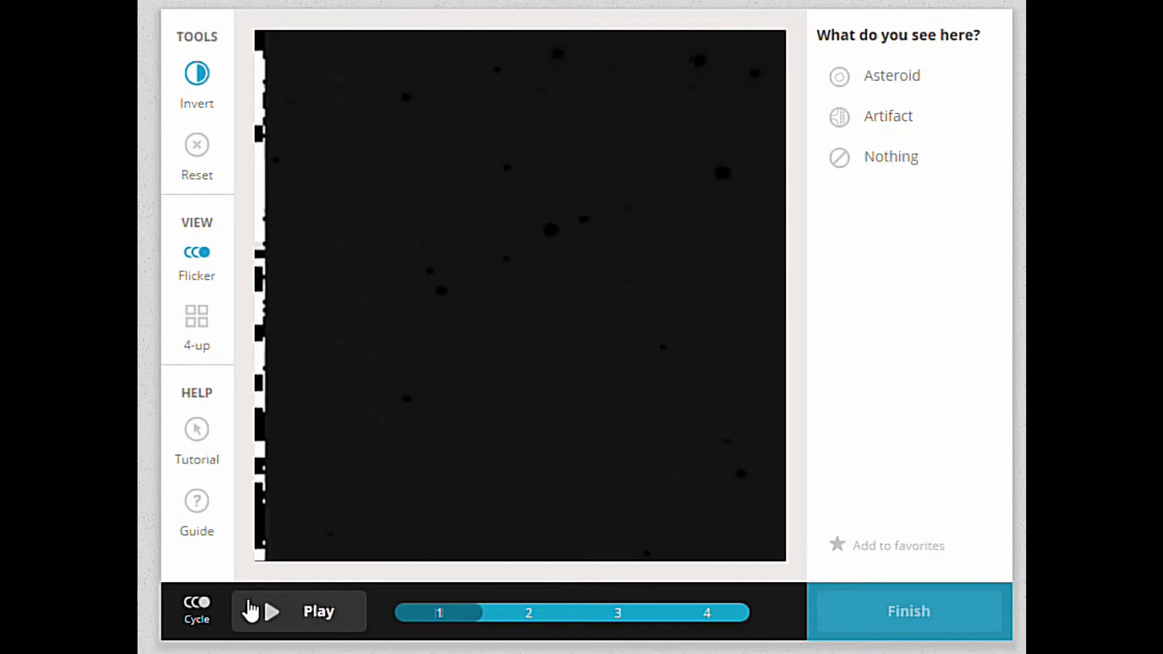
Check the colour composite of the nearly black field, then submit it as Nothing and load the next subject
left_click(194, 617)
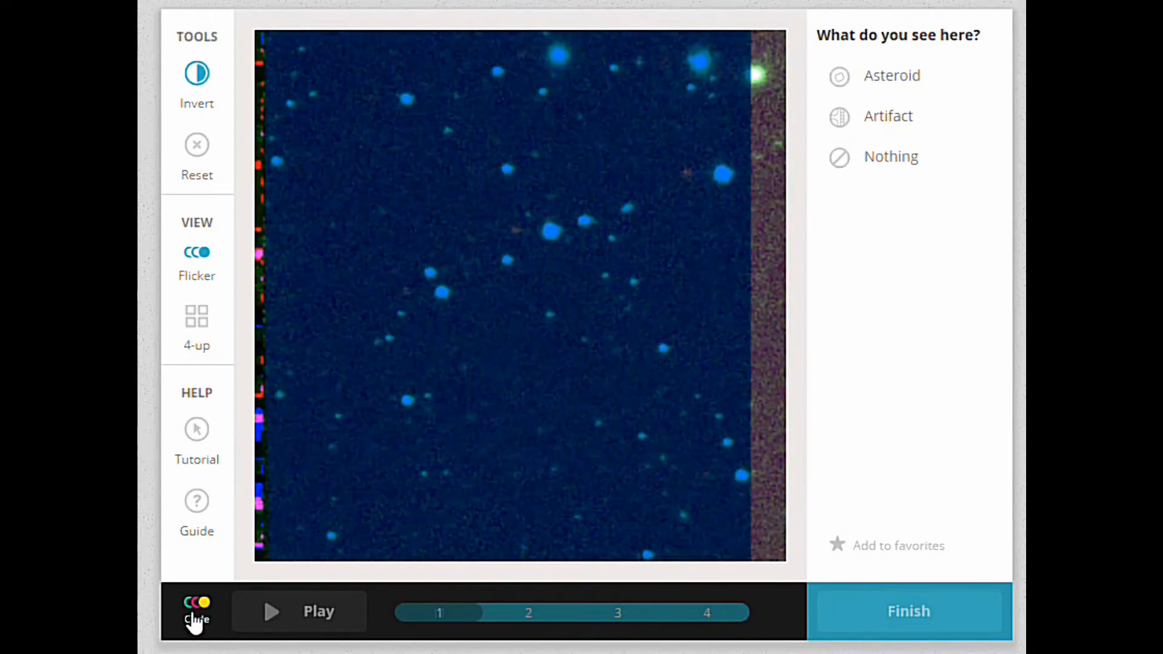
left_click(192, 615)
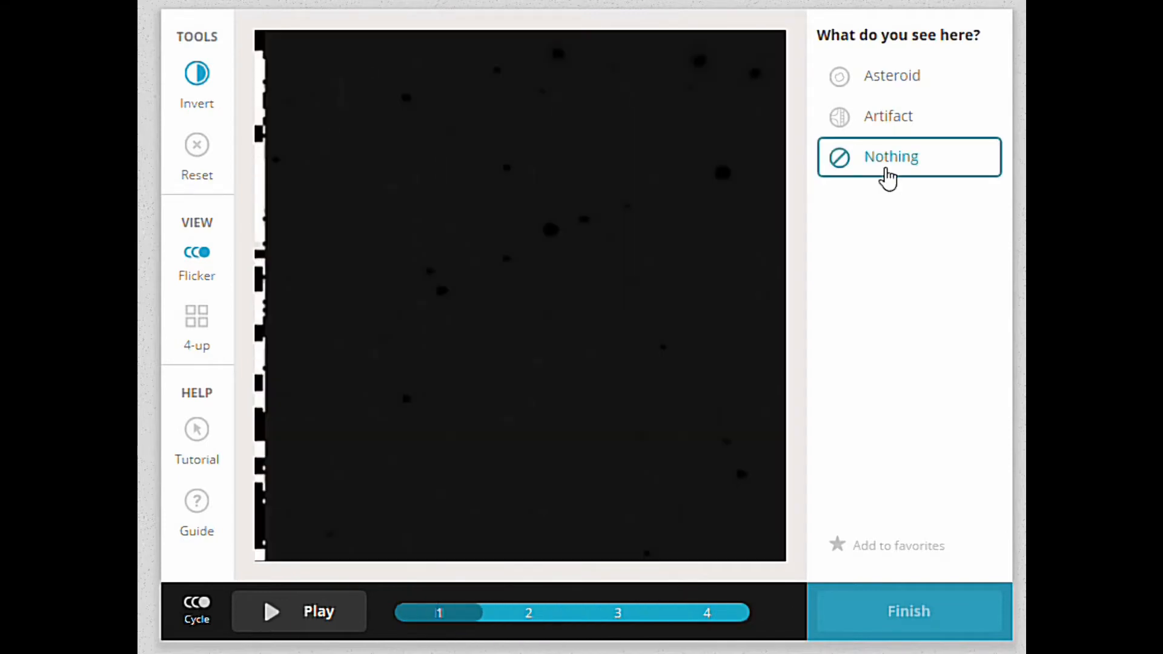
left_click(885, 167)
left_click(898, 618)
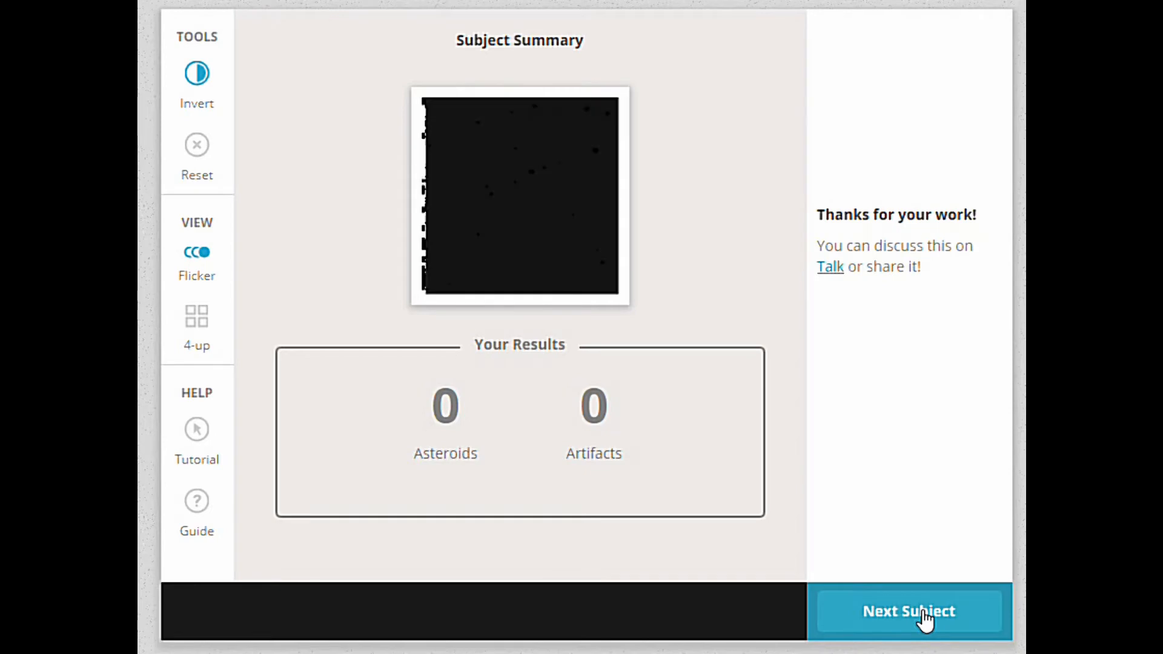
left_click(925, 616)
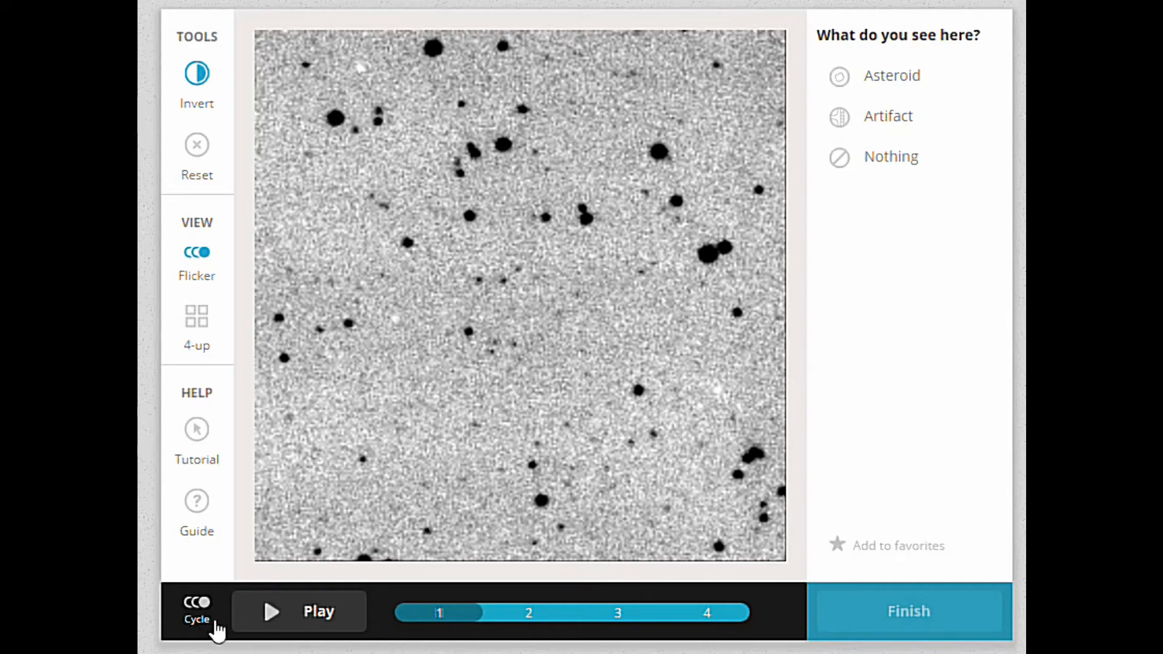
Compare the new field's colour composite and frames, and mark the tiny speck just right of the star above centre as an artifact in frame 3
left_click(194, 612)
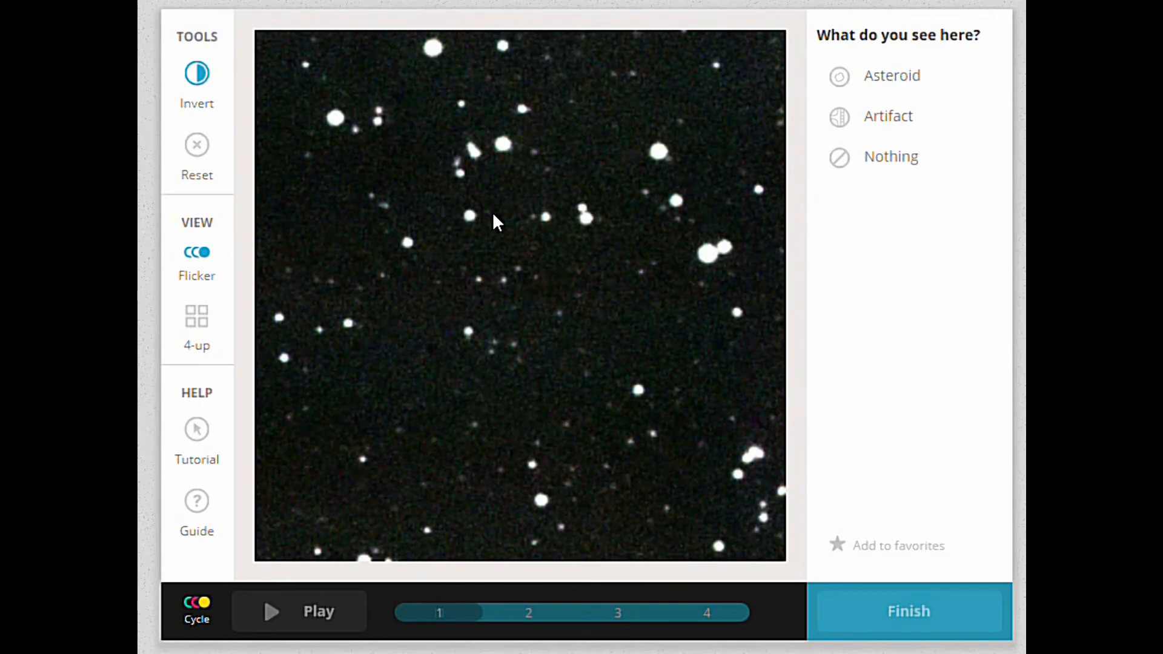
left_click(196, 608)
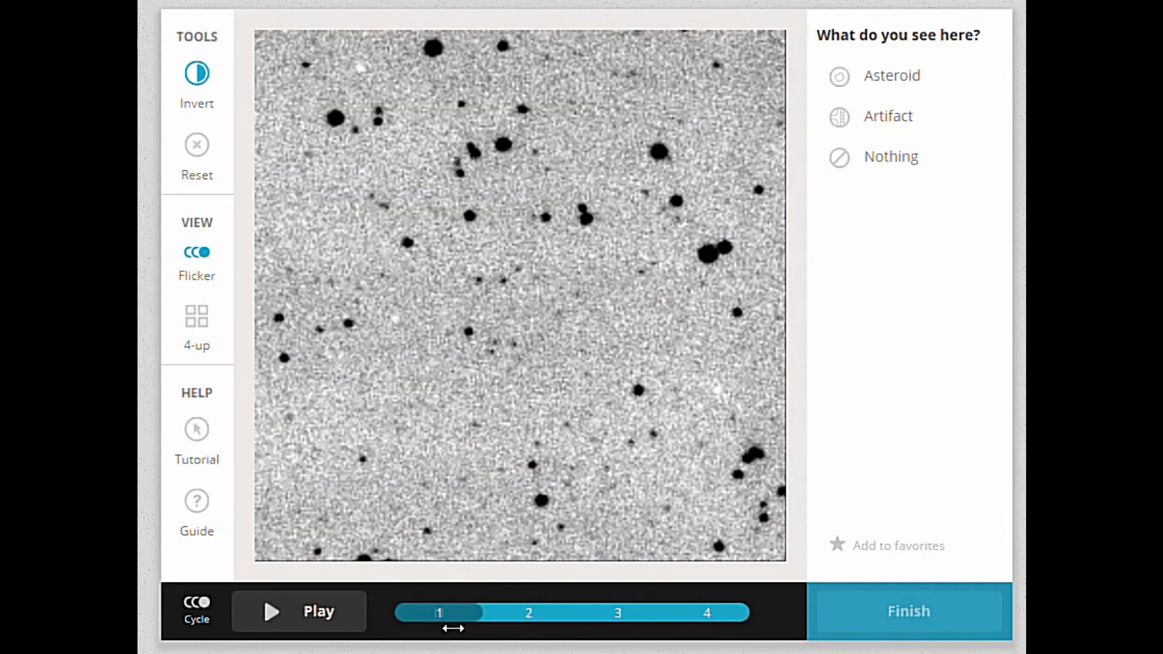
mouse_move(443, 612)
left_mouse_down()
mouse_move(701, 612)
mouse_move(436, 613)
left_mouse_up()
left_click_drag(382, 639, 618, 608)
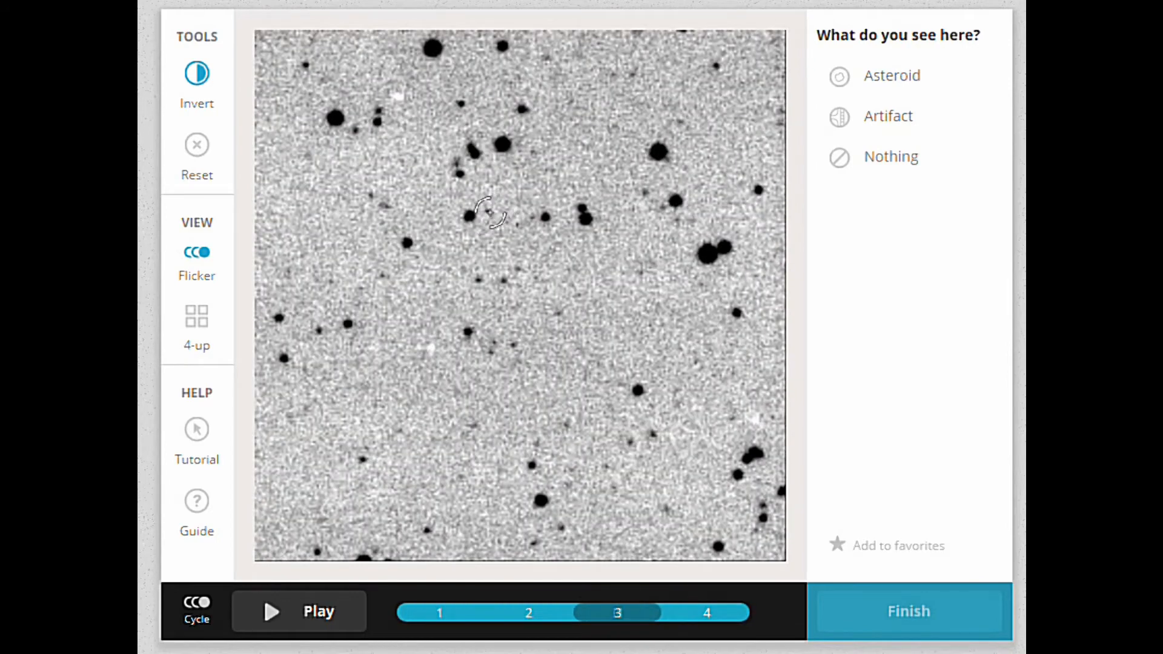
left_click(923, 119)
left_click(922, 122)
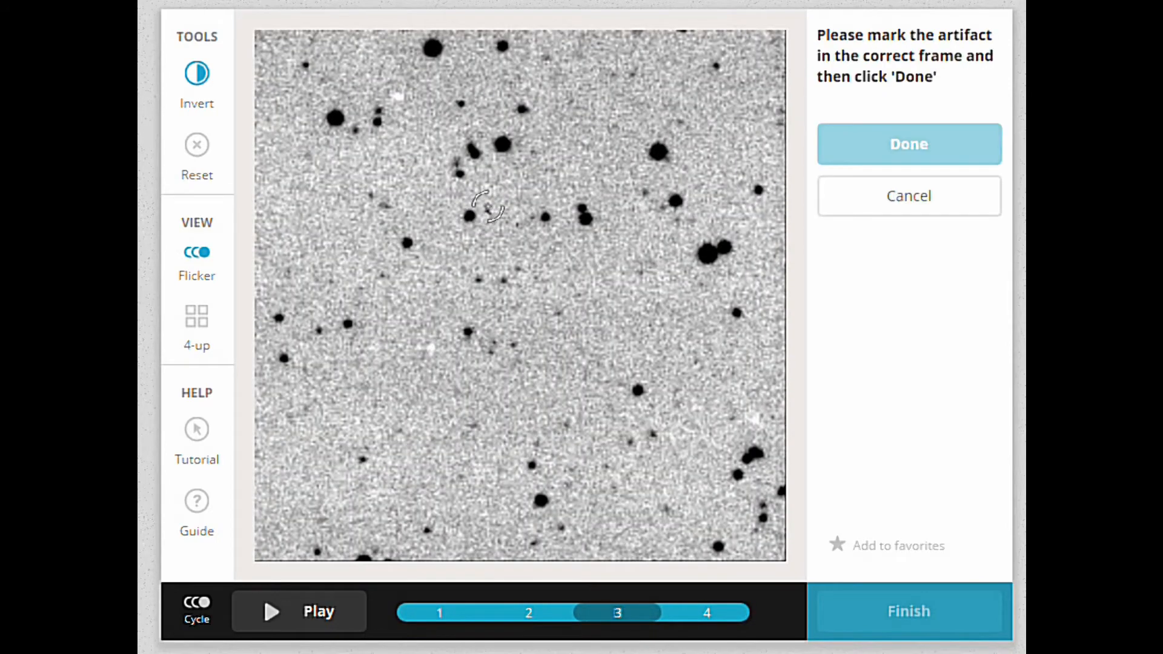
left_click(488, 212)
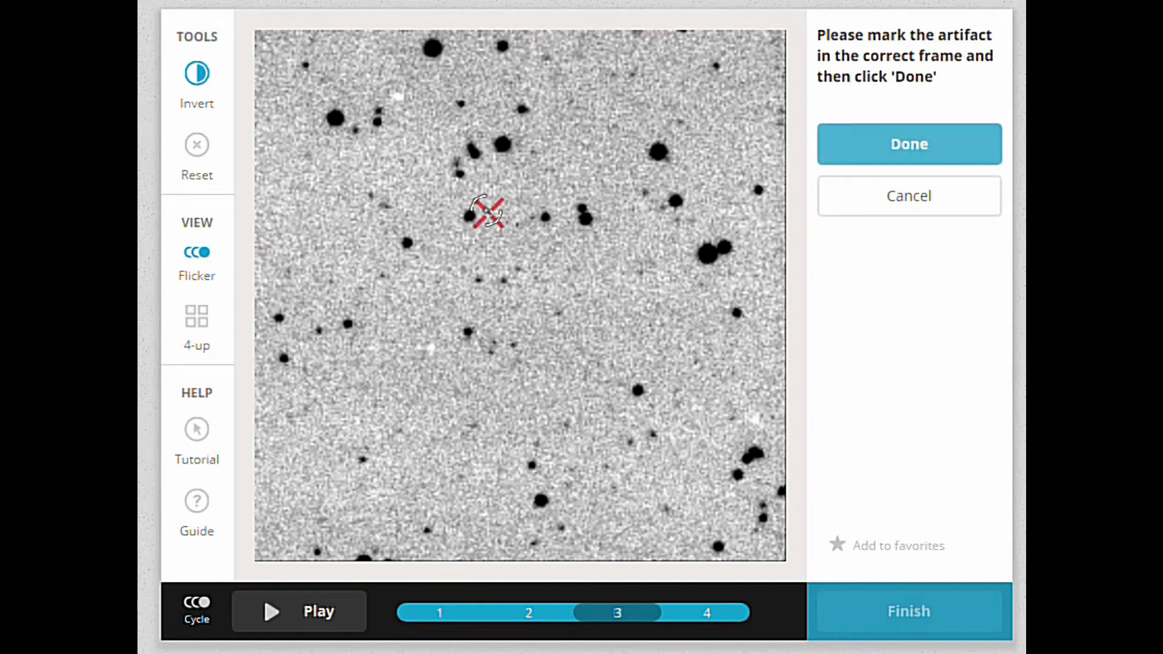
left_click(928, 144)
Mark the second tiny speck, slightly below and right of the first mark, as another artifact in frame 3
left_click(905, 118)
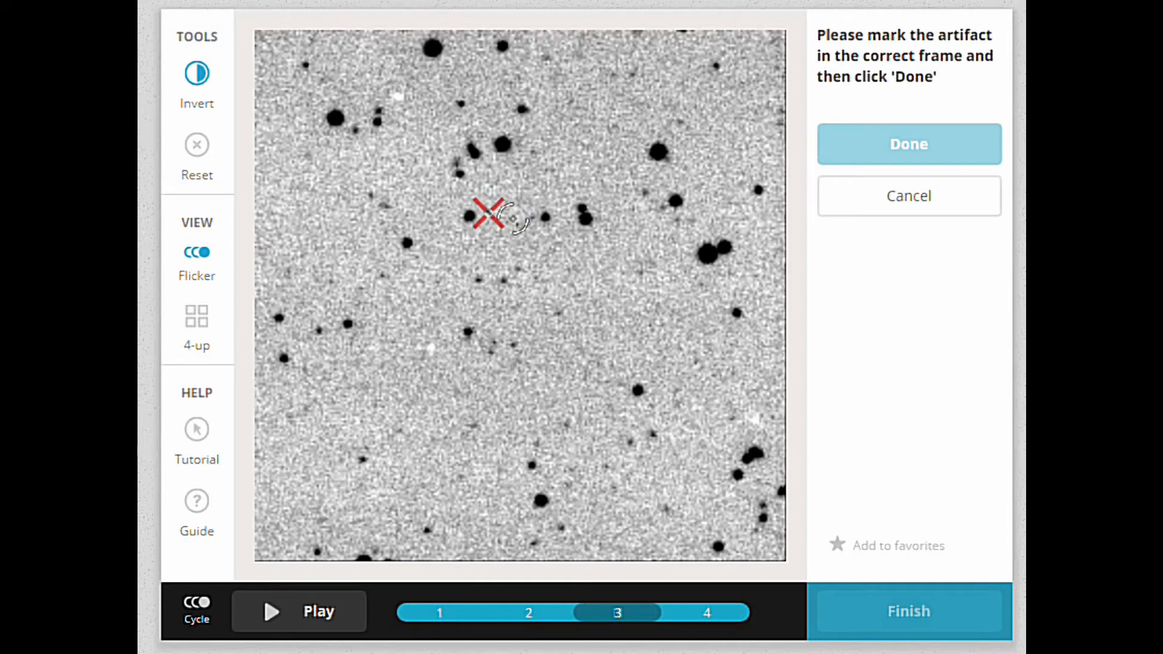
left_click(517, 224)
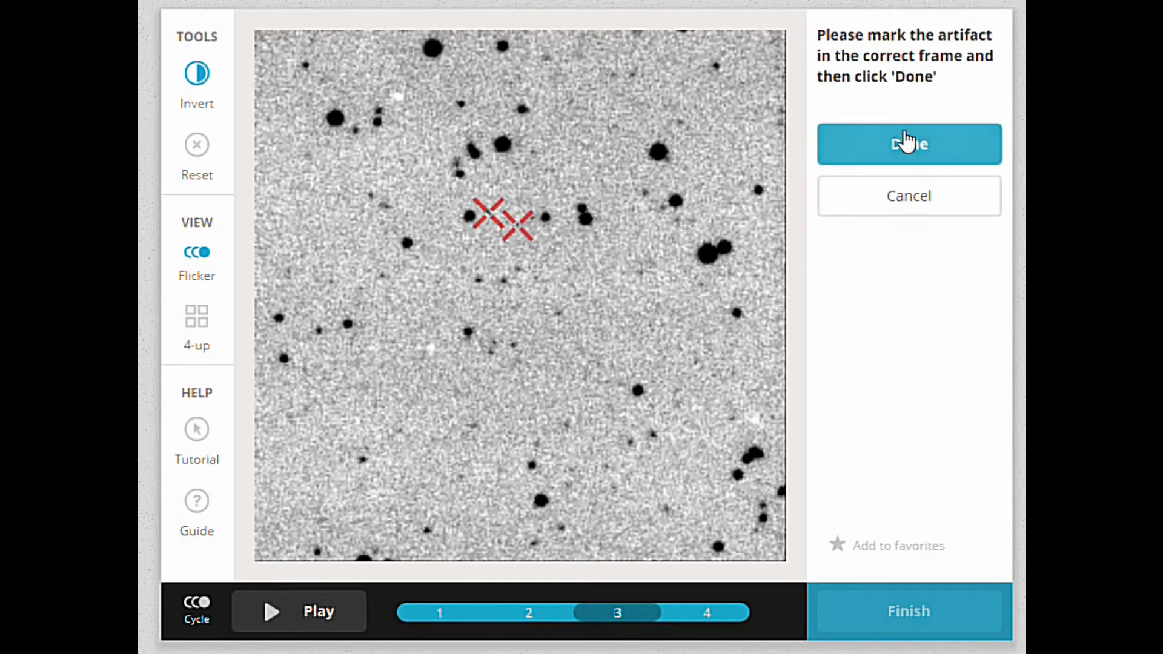
left_click(909, 144)
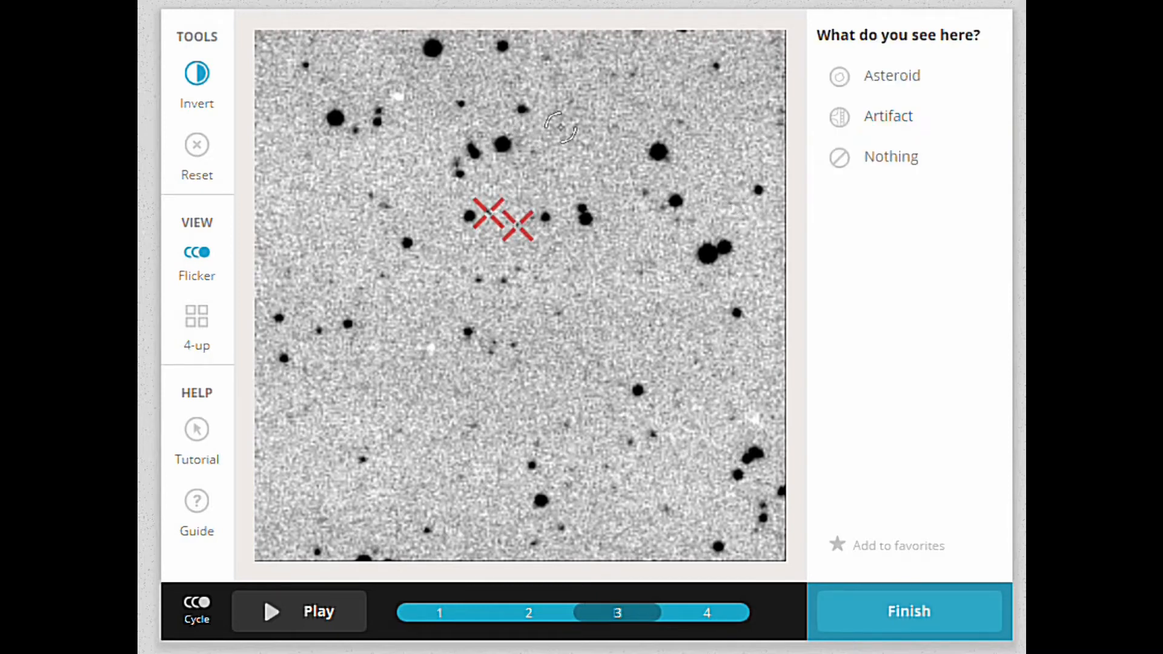
Recheck the colour composite and compare all four inverted frames of the field with the two artifact marks, then submit the subject
left_click(182, 605)
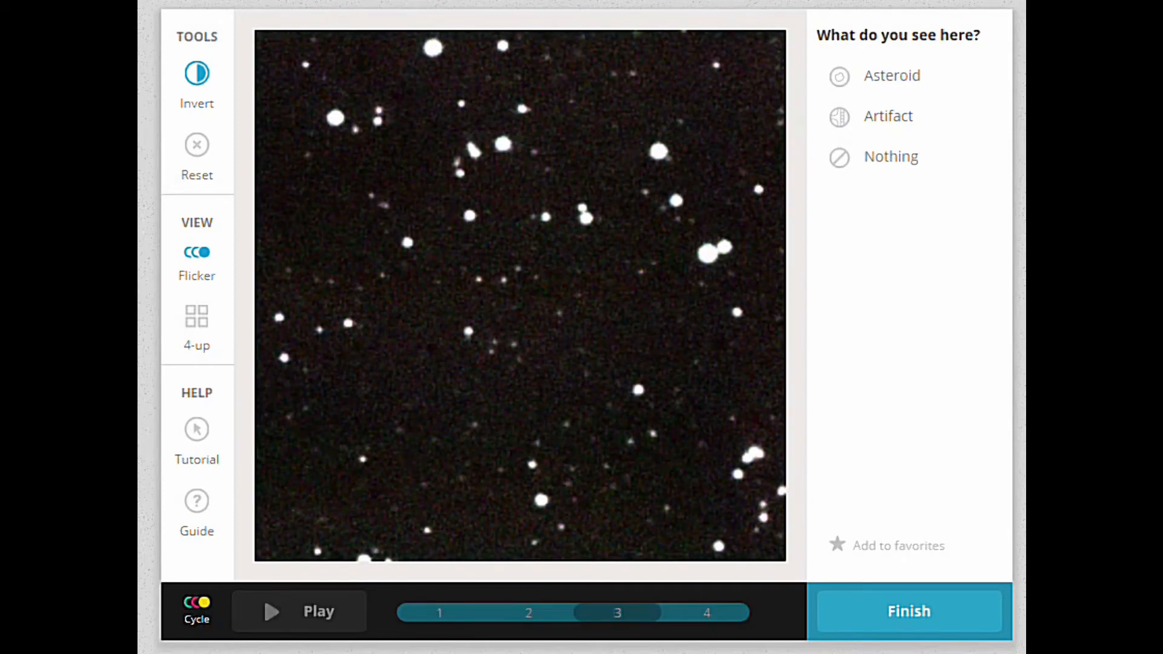
left_click(195, 609)
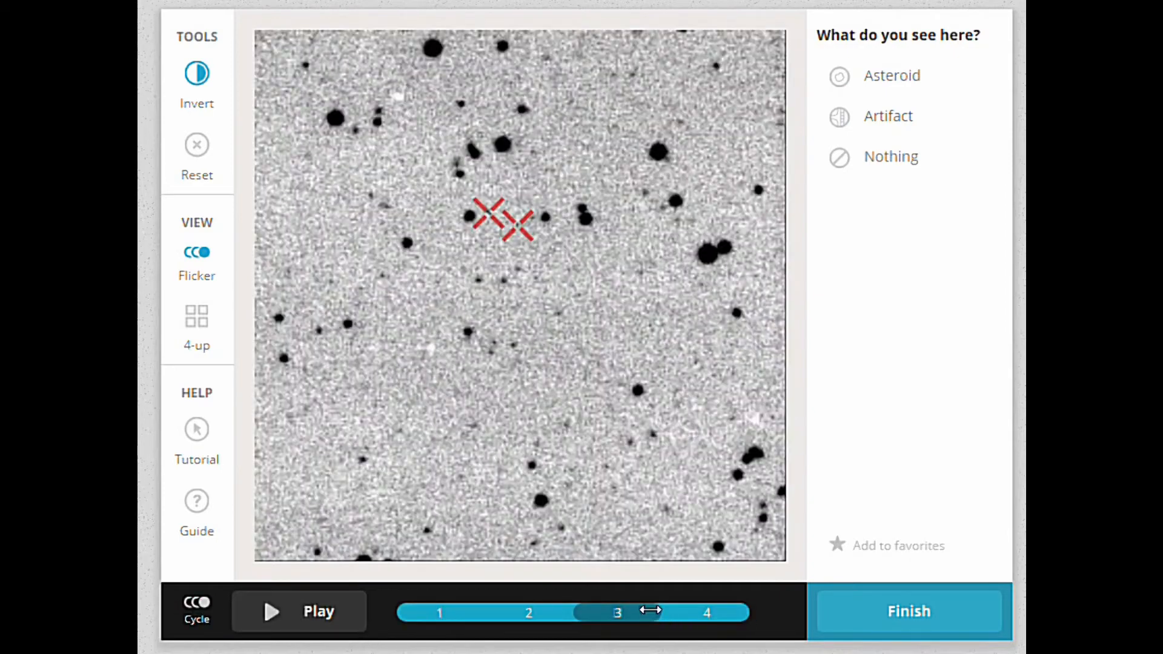
left_click_drag(618, 619, 424, 630)
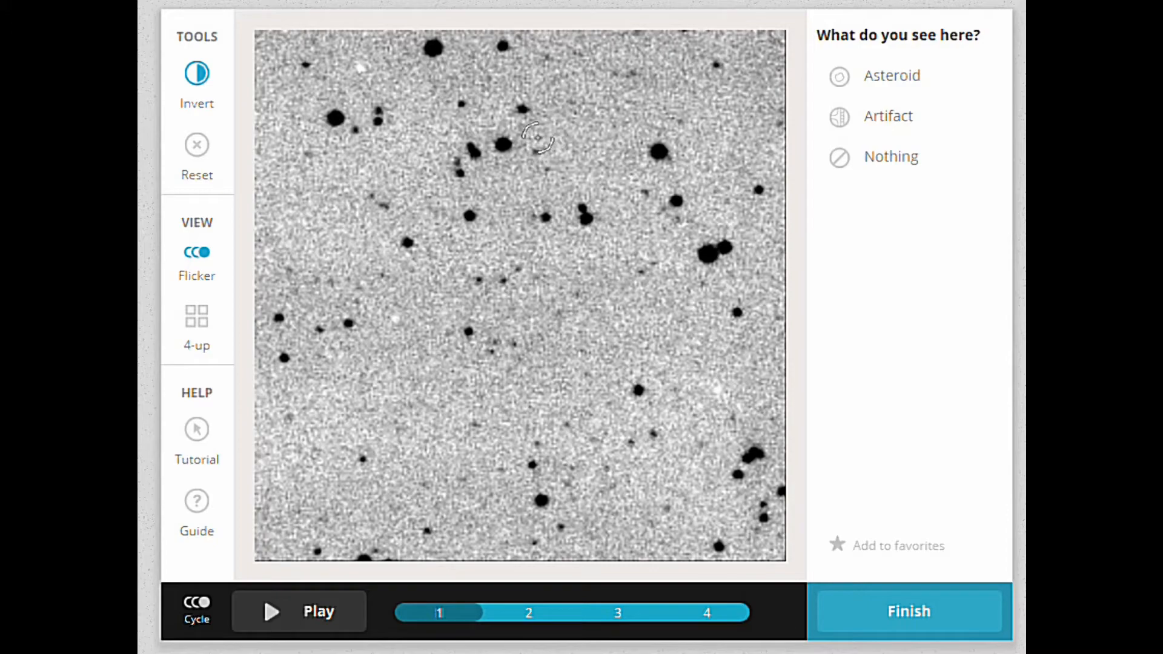
left_click_drag(449, 612, 765, 637)
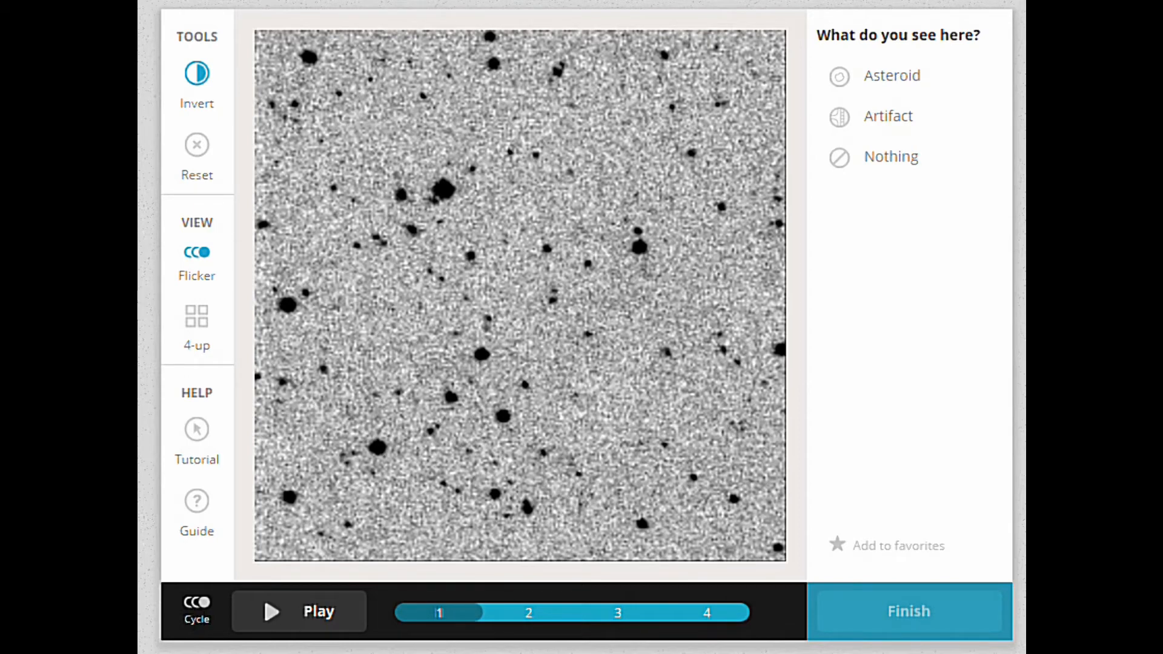
Mark the tiny speck just below the large star above centre as an artifact in frame 1, then submit the subject and load the next
left_click(197, 608)
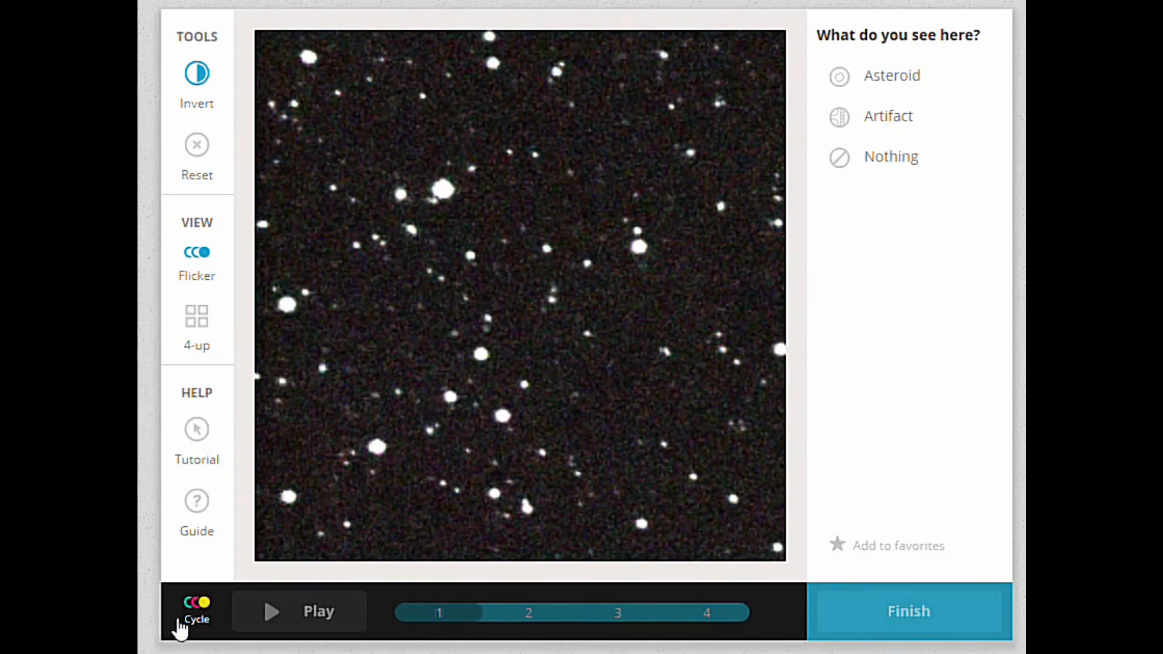
left_click(197, 609)
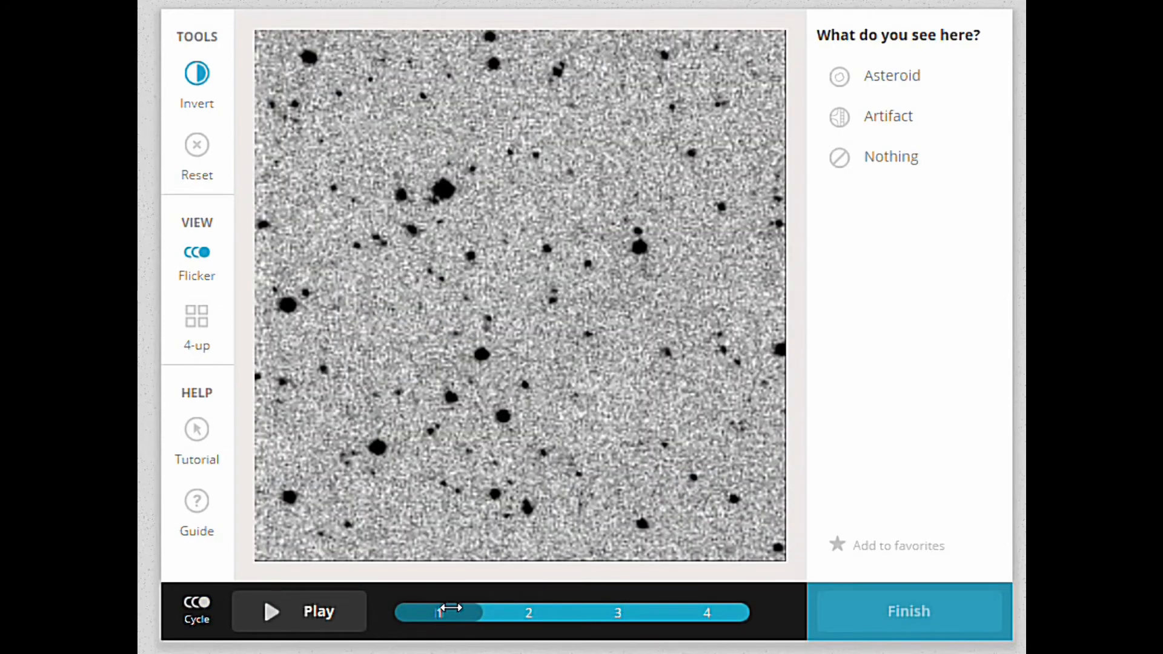
left_click_drag(447, 612, 413, 630)
left_click_drag(447, 619, 410, 607)
left_click(908, 115)
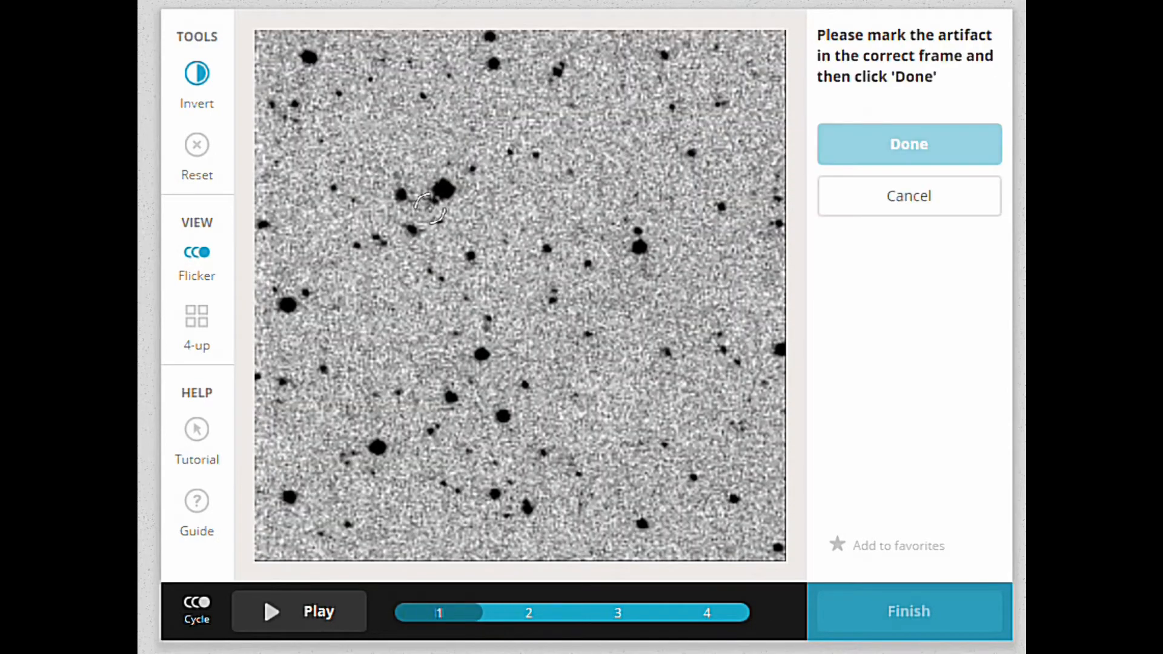
left_click(439, 222)
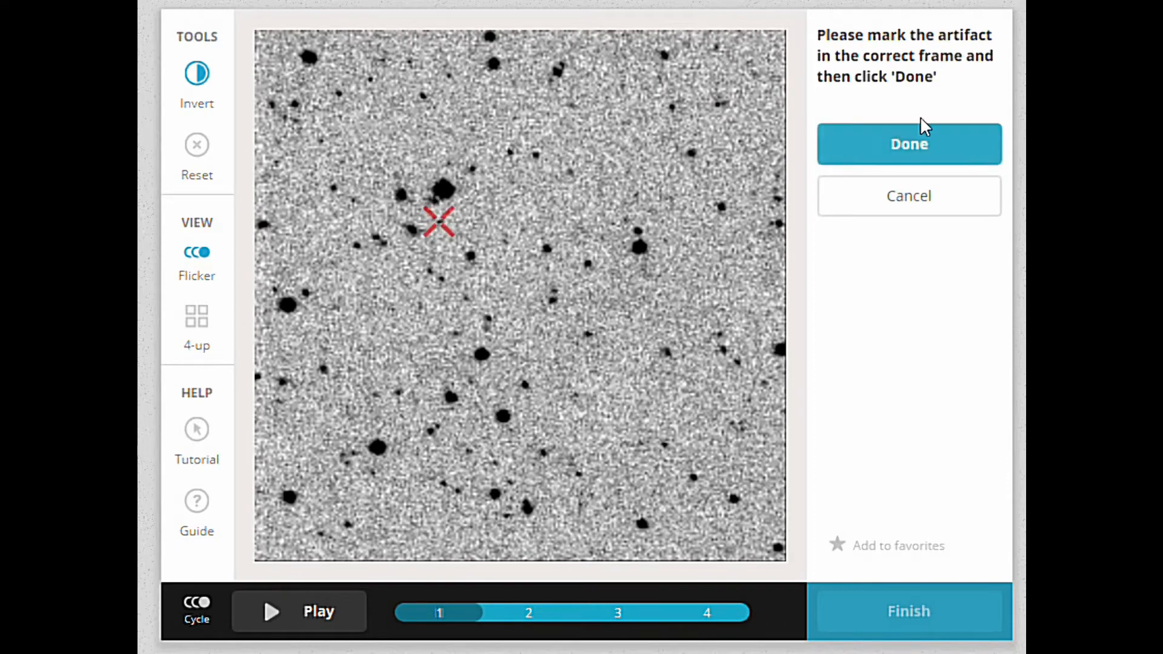
left_click(912, 156)
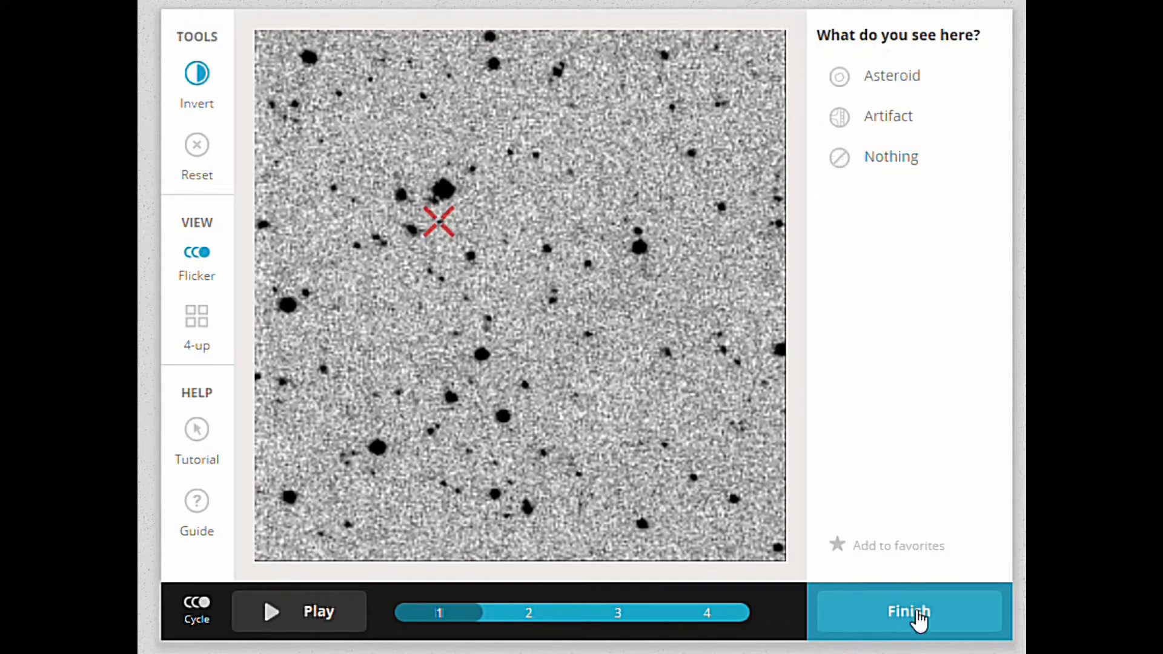
left_click(917, 616)
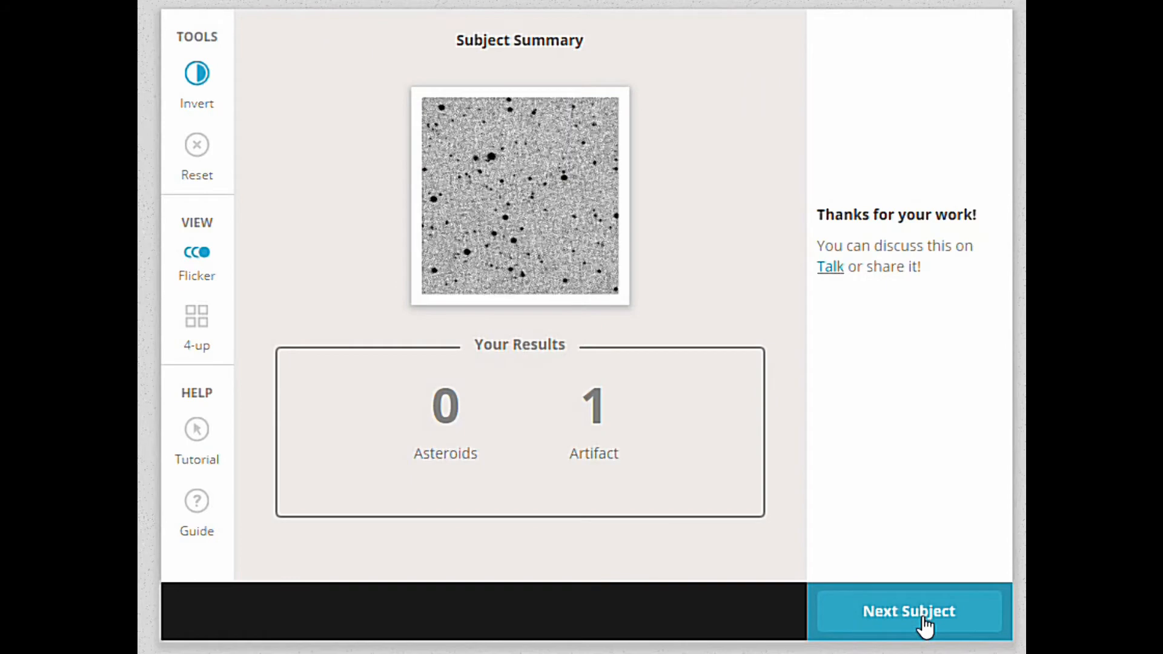
left_click(925, 630)
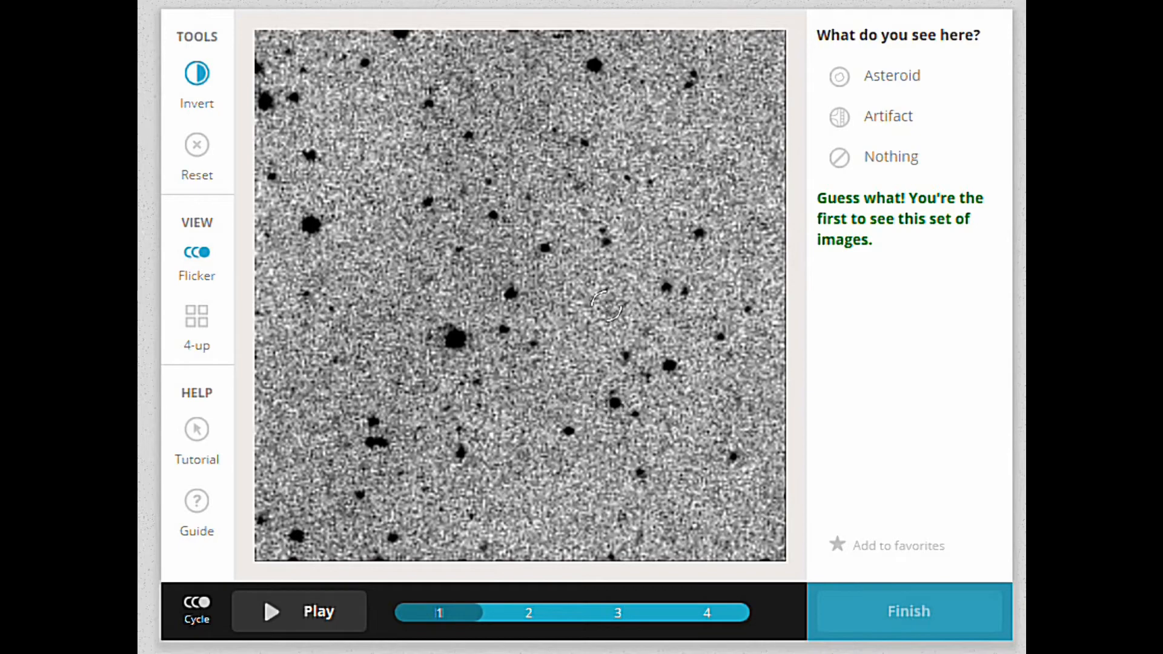
Examine the new field's colour composite and compare its four inverted frames for a moving object
left_click(192, 611)
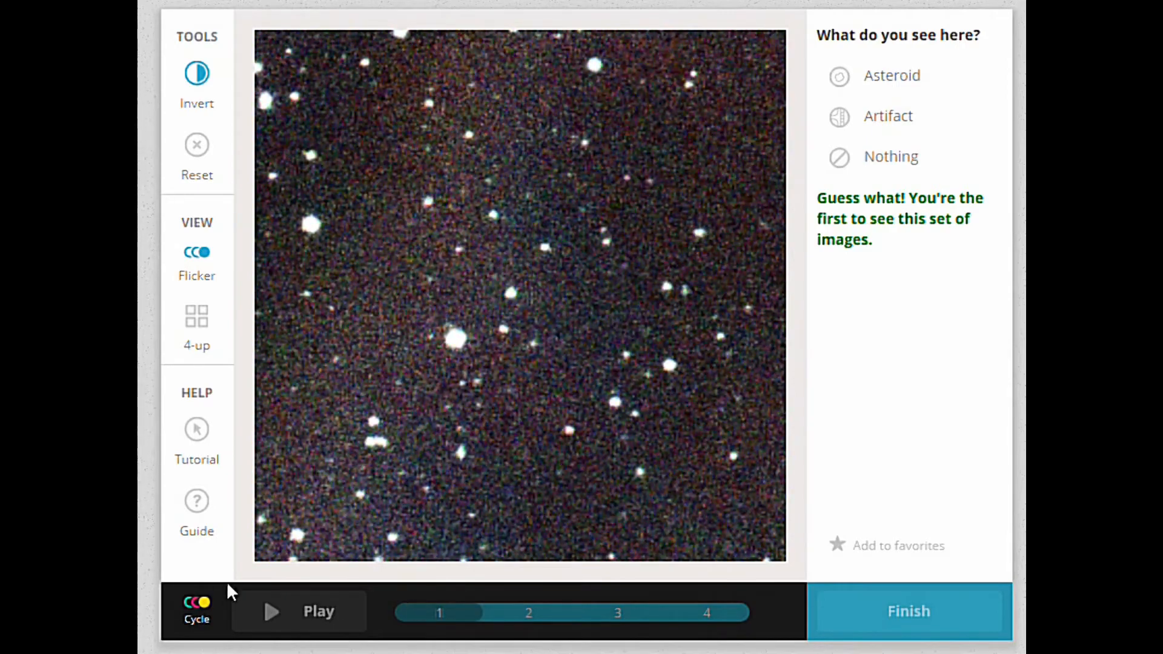
left_click(200, 614)
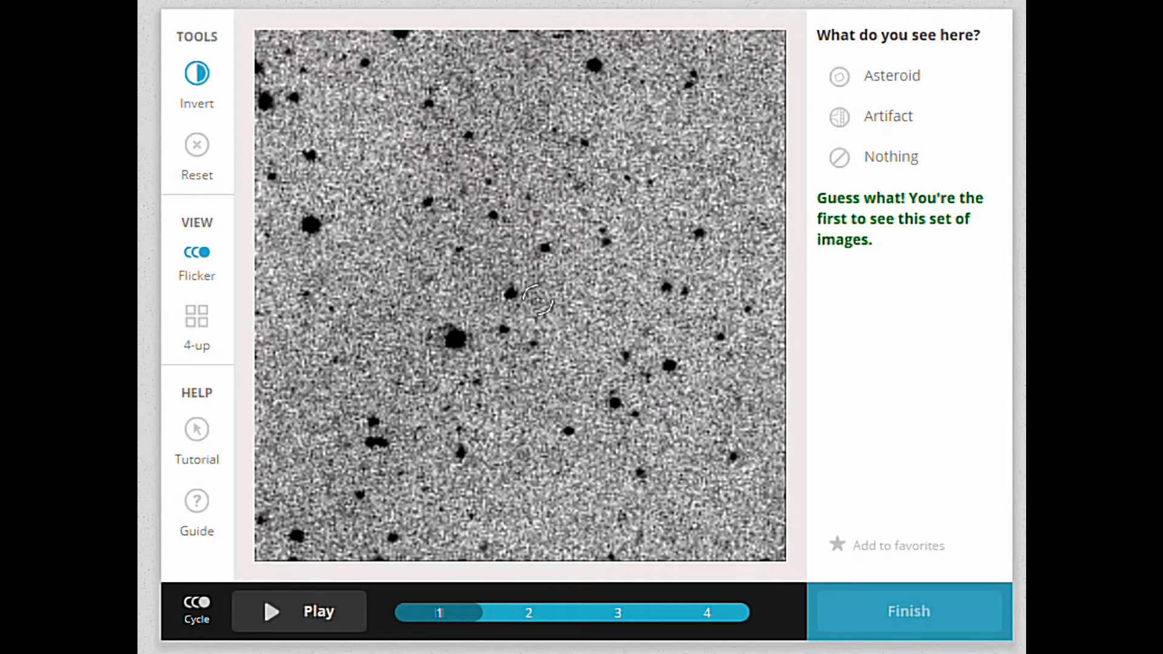
left_click_drag(429, 611, 436, 636)
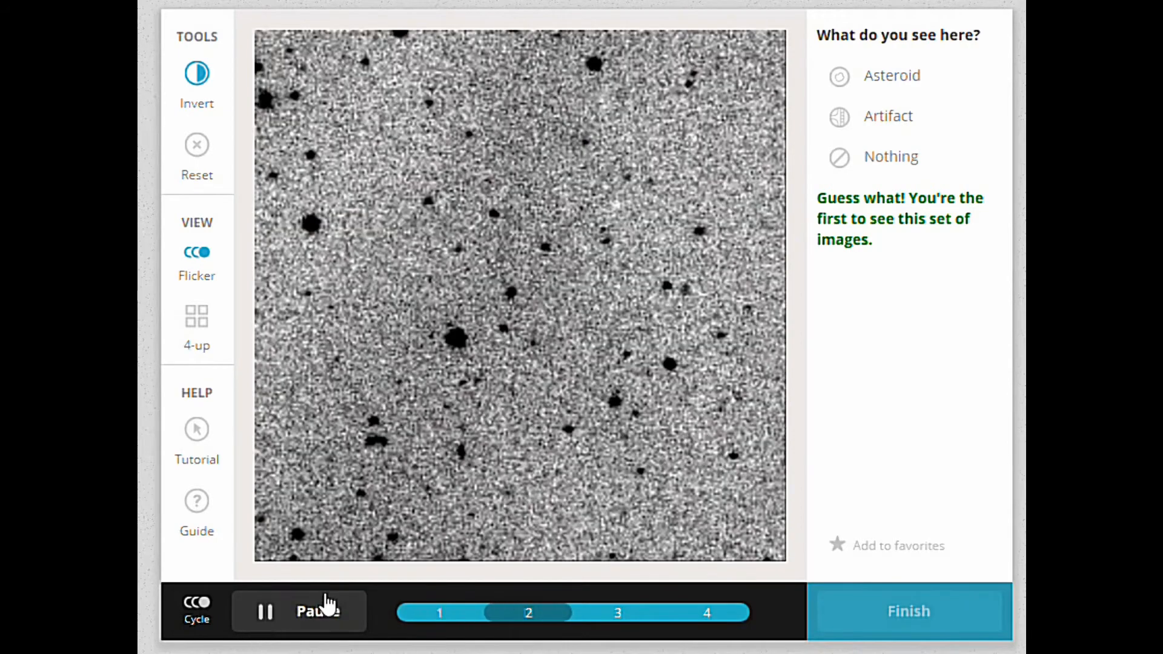
left_click(324, 609)
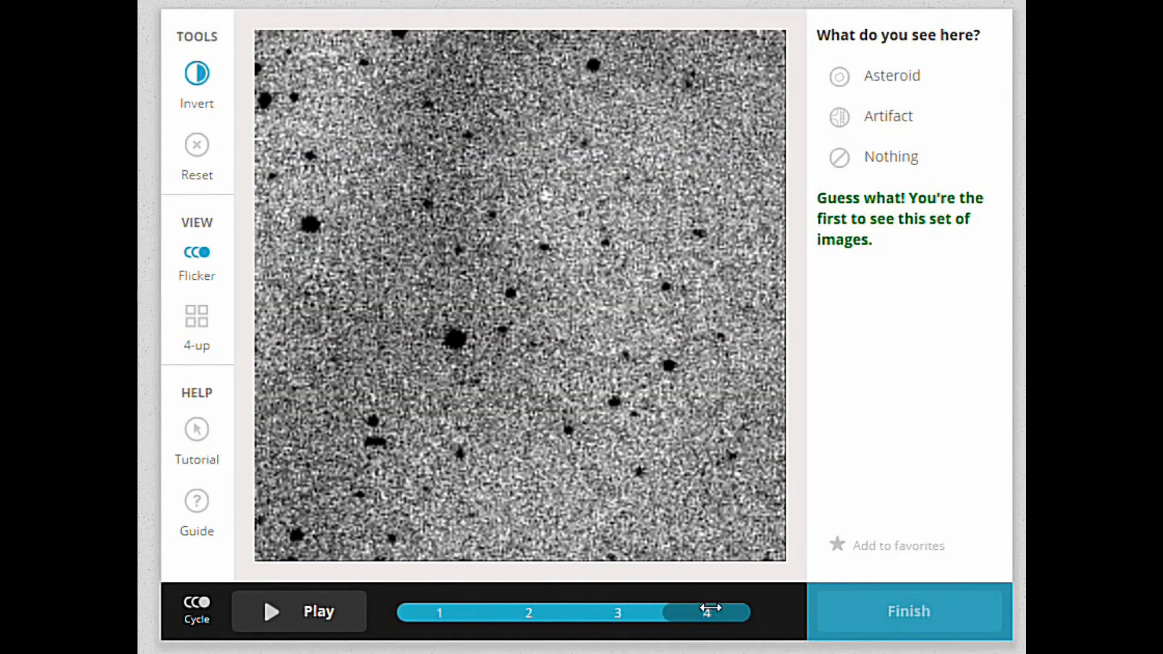
left_click_drag(710, 607, 472, 612)
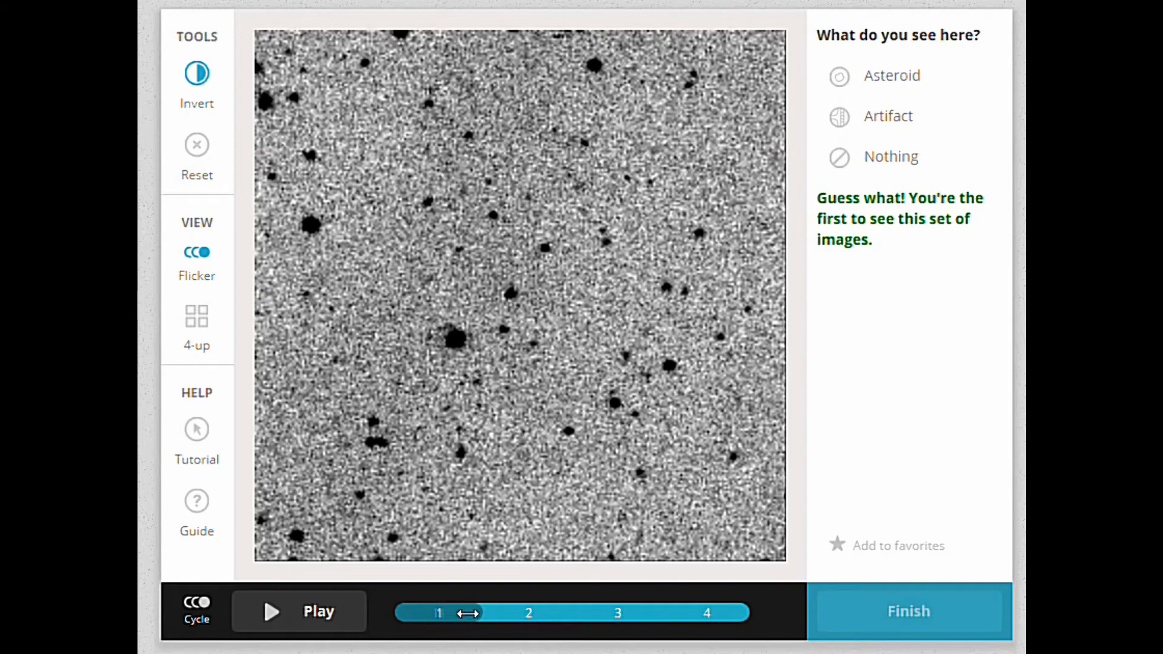
left_click_drag(467, 614, 627, 615)
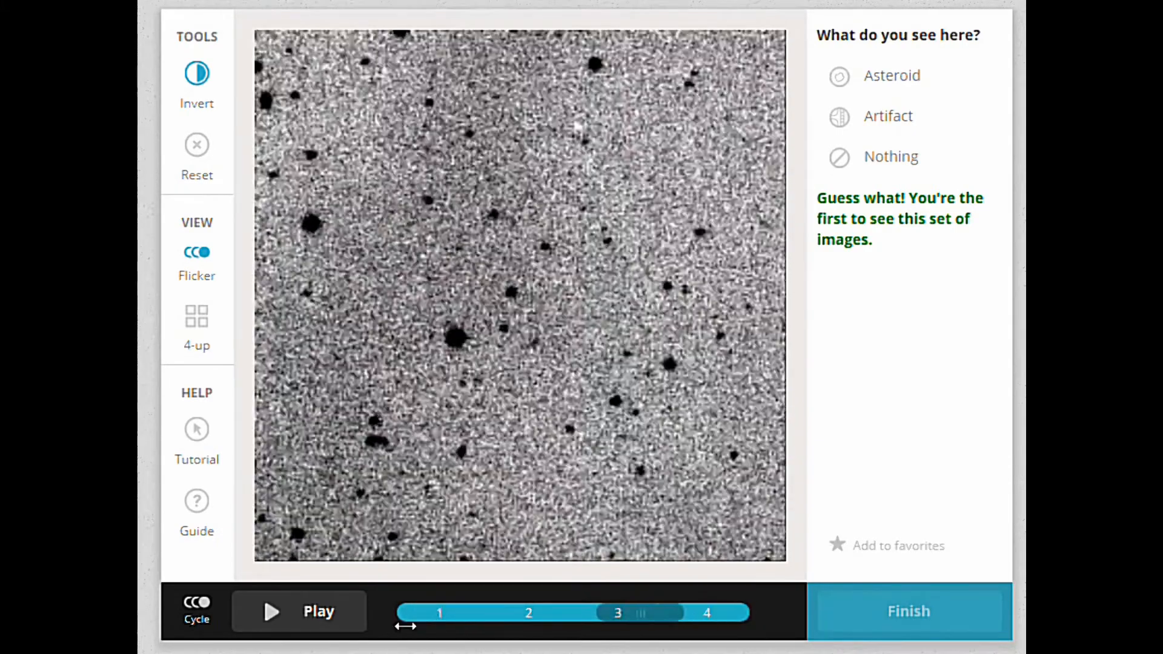
left_click_drag(405, 627, 524, 612)
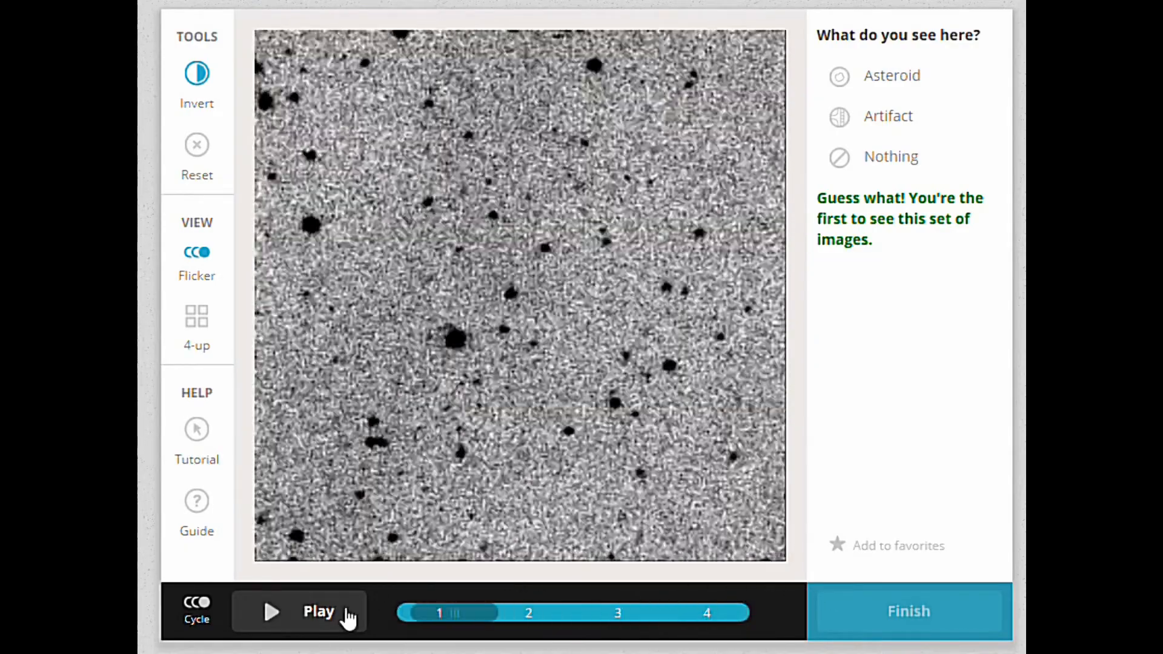
left_click_drag(346, 618, 361, 640)
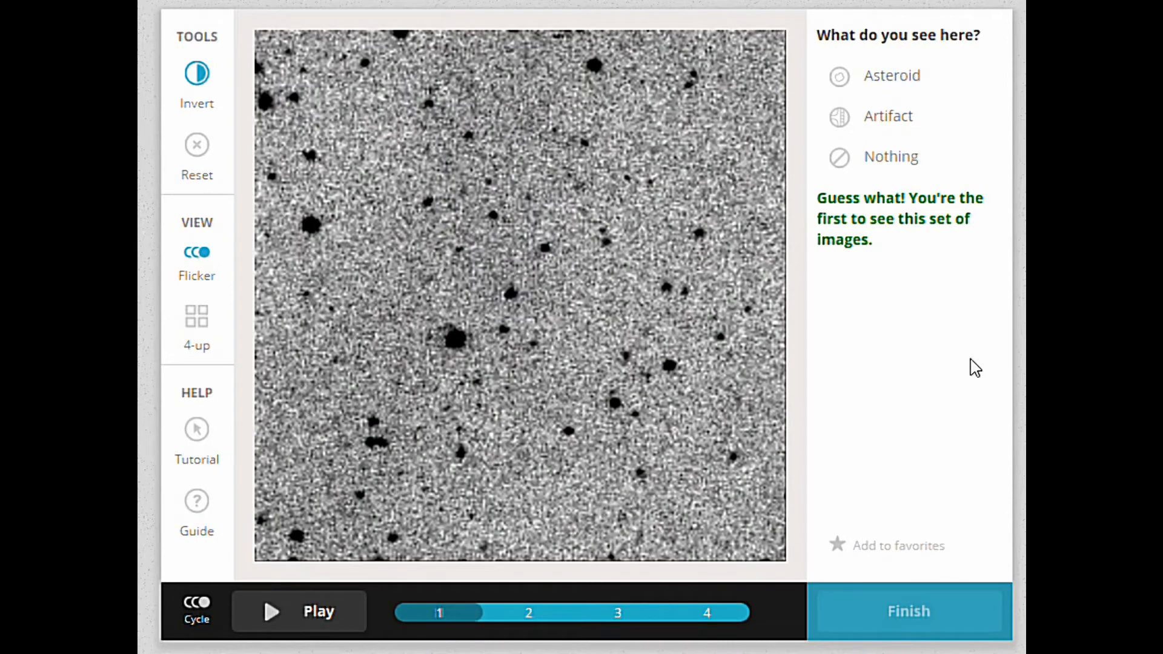
Mark the asteroid just above the star below and right of centre in frames 1 to 4 and complete its track
left_click(897, 74)
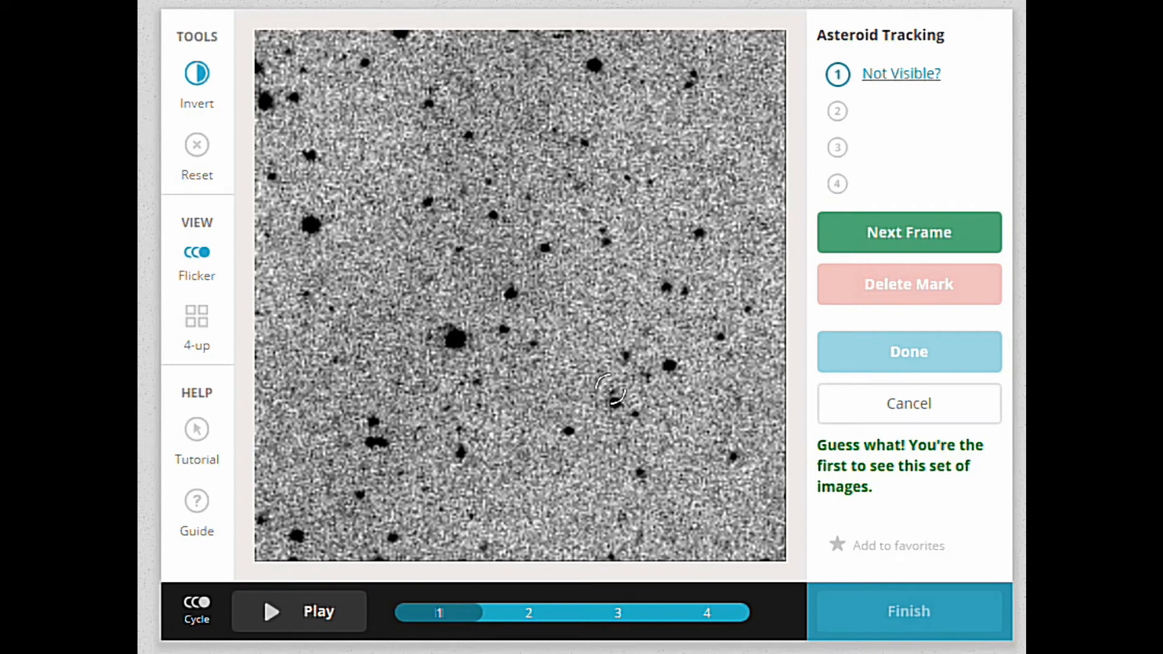
left_click(613, 392)
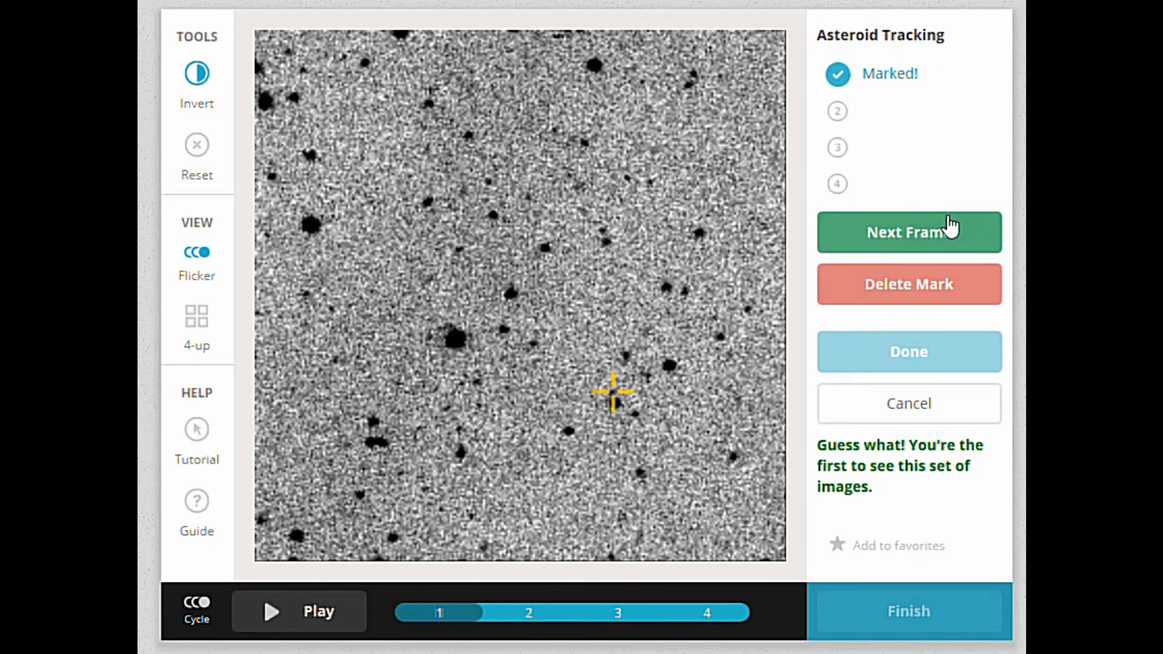
left_click(915, 242)
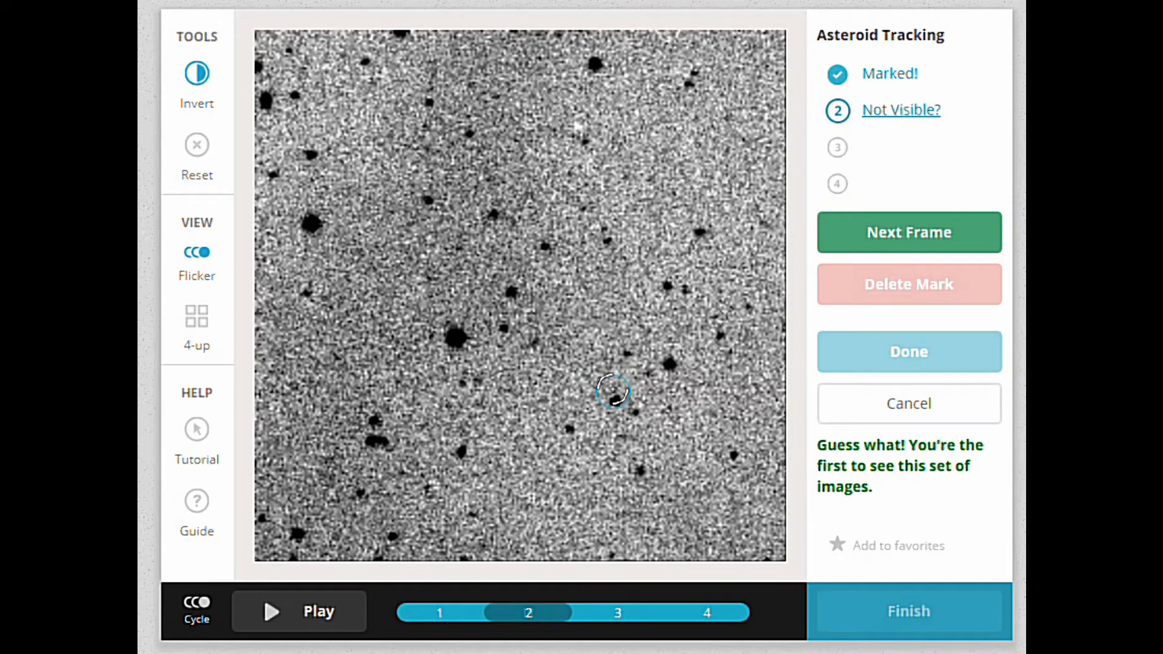
left_click(614, 392)
left_click(911, 233)
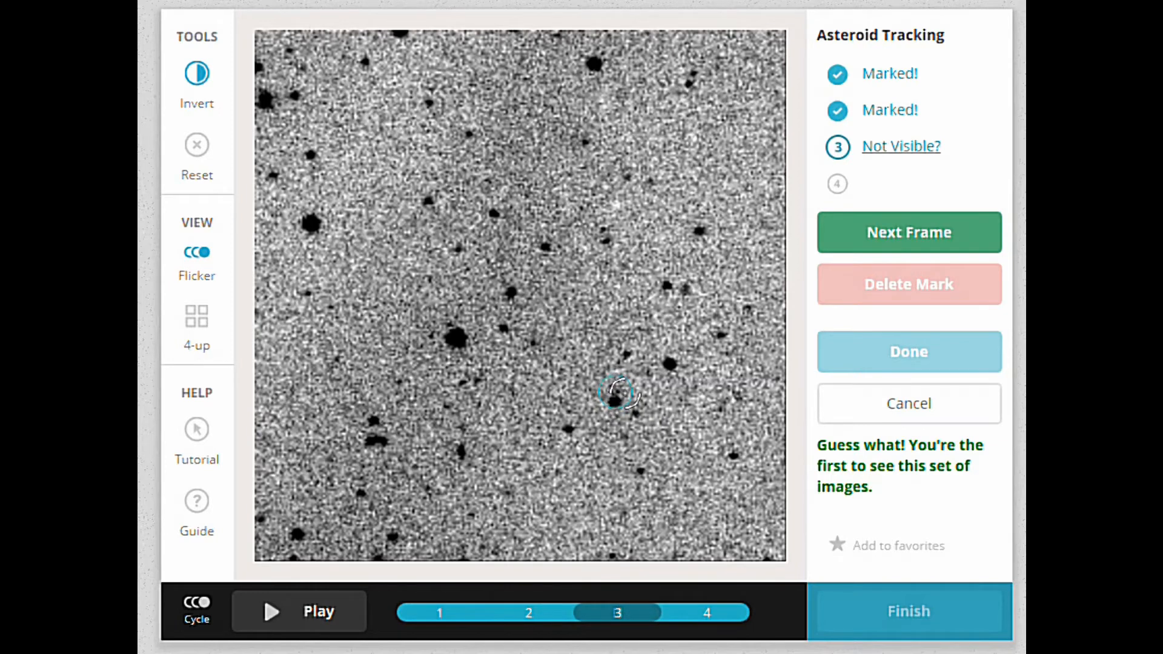
left_click(617, 391)
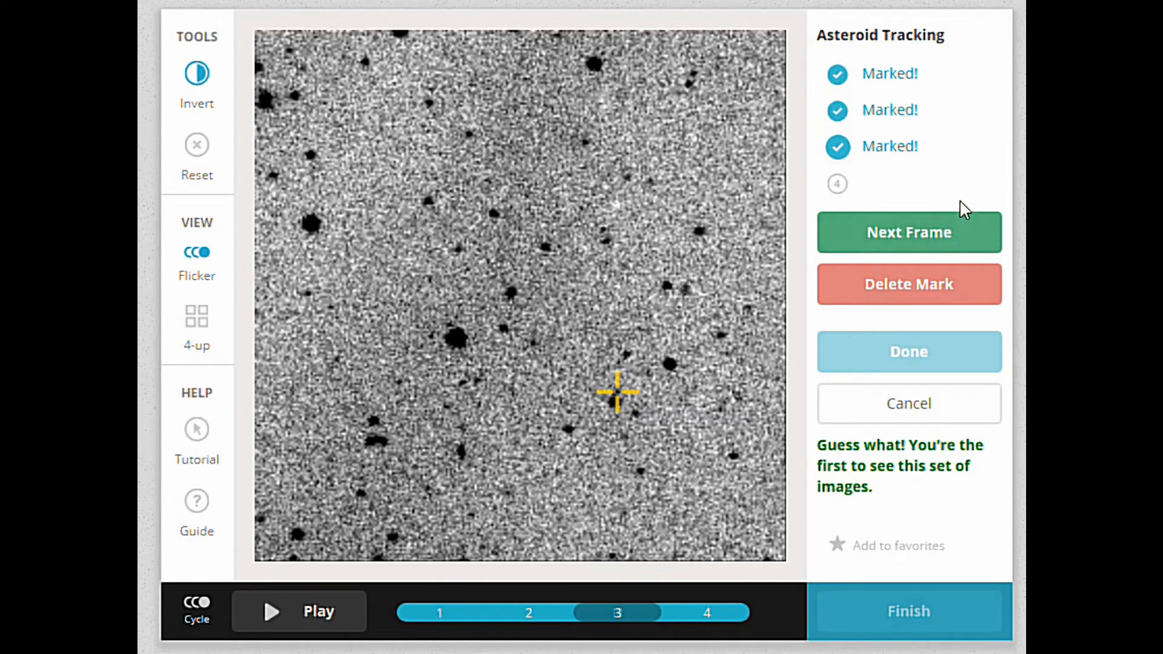
left_click(931, 244)
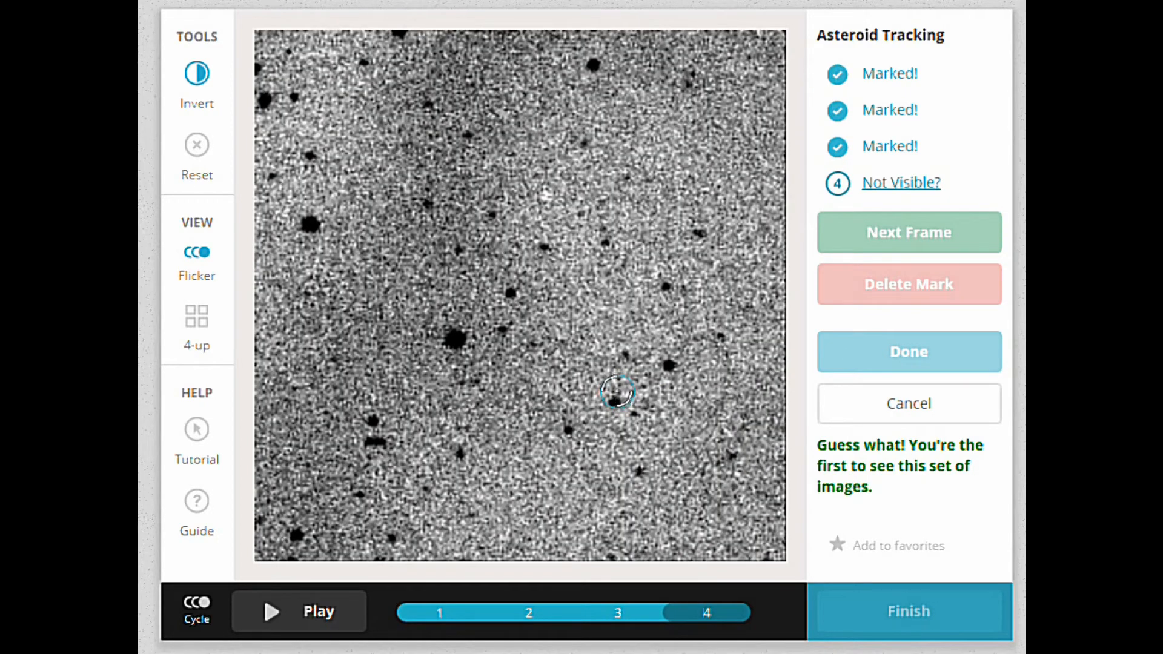
left_click(617, 392)
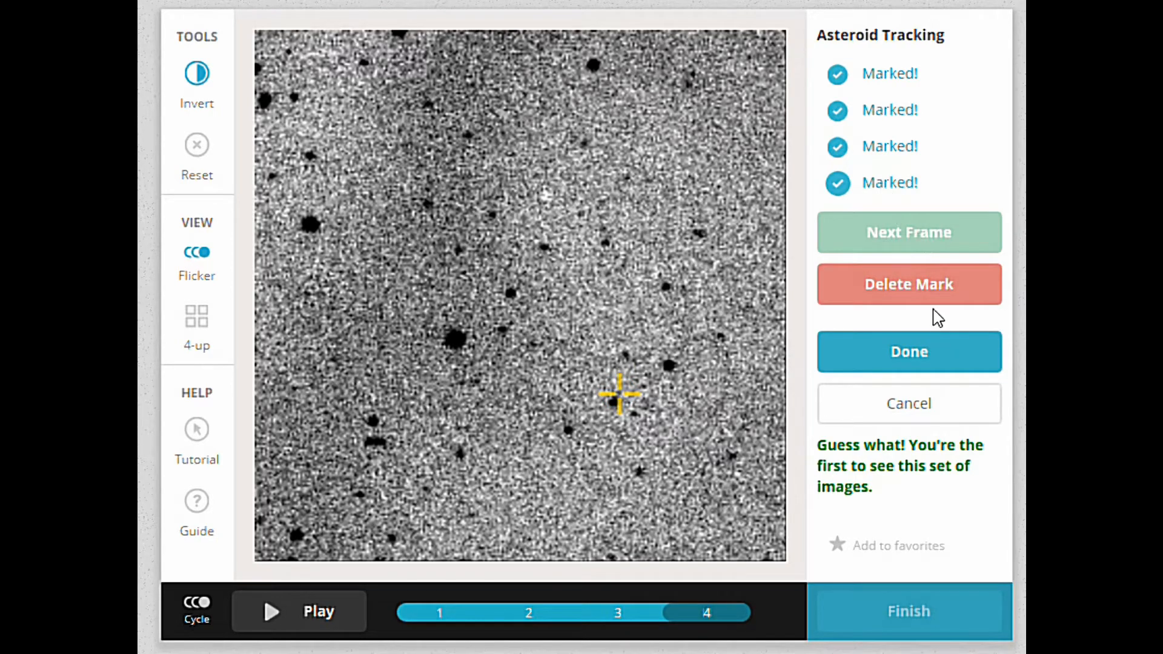
left_click(905, 356)
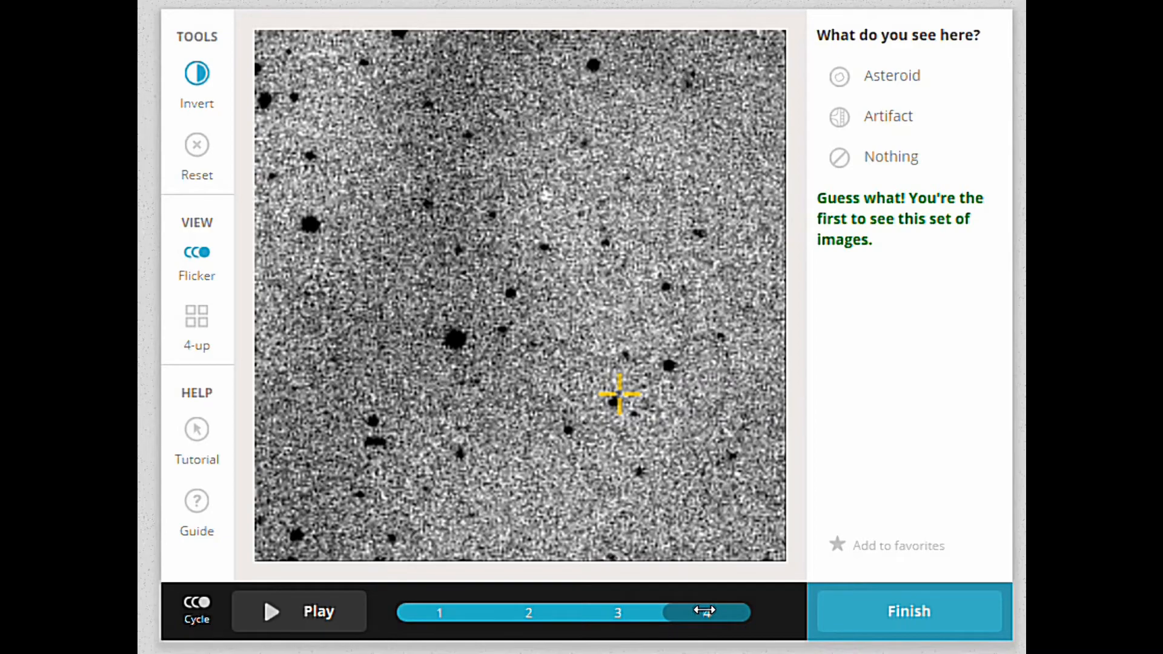
Review the asteroid marks across frames 1 to 4, then submit the subject
left_click_drag(705, 610, 398, 639)
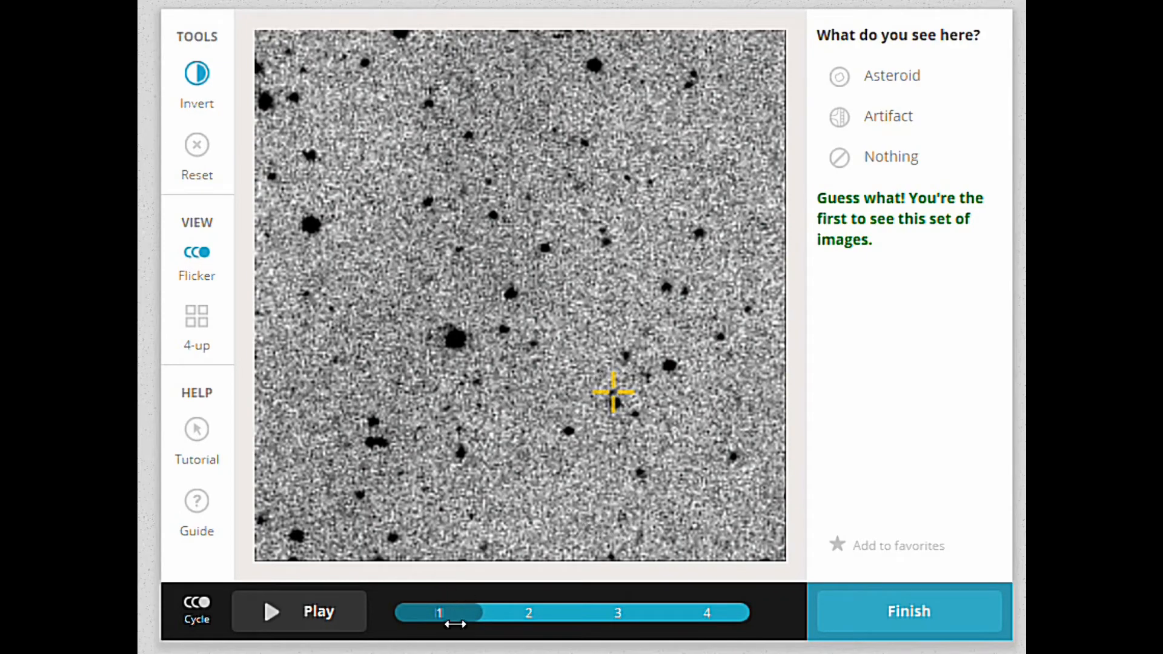
left_click_drag(446, 615, 922, 648)
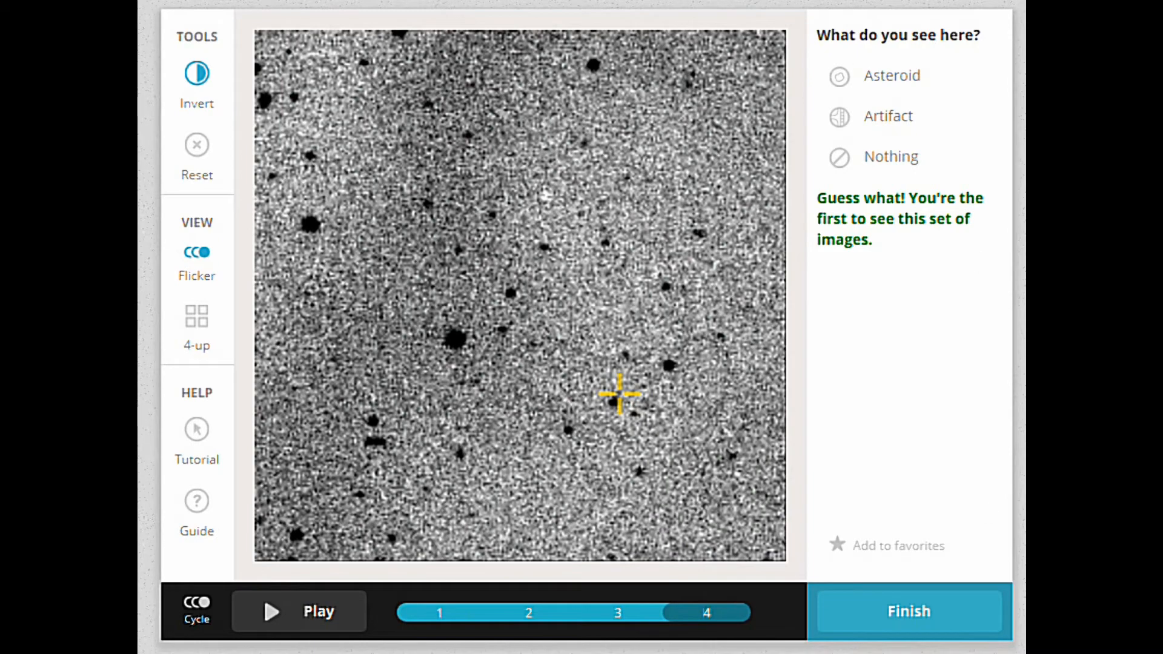
left_click(936, 603)
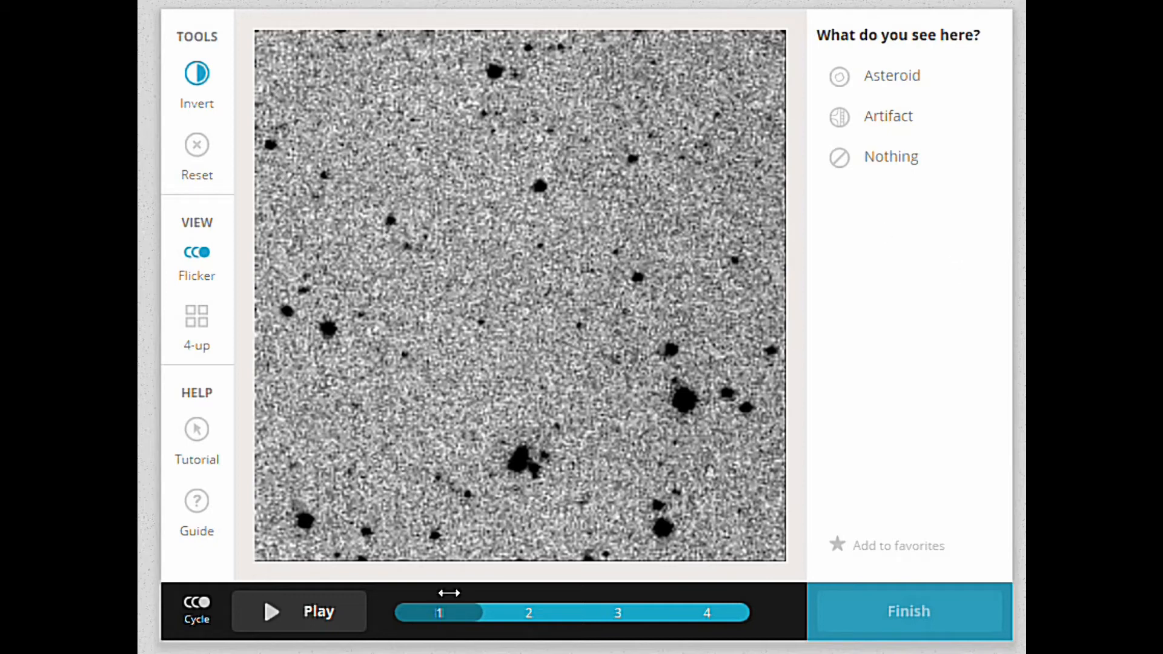
Check the new field's colour composite and compare its inverted frames, including the diagonal streak in frame 4
left_click(195, 623)
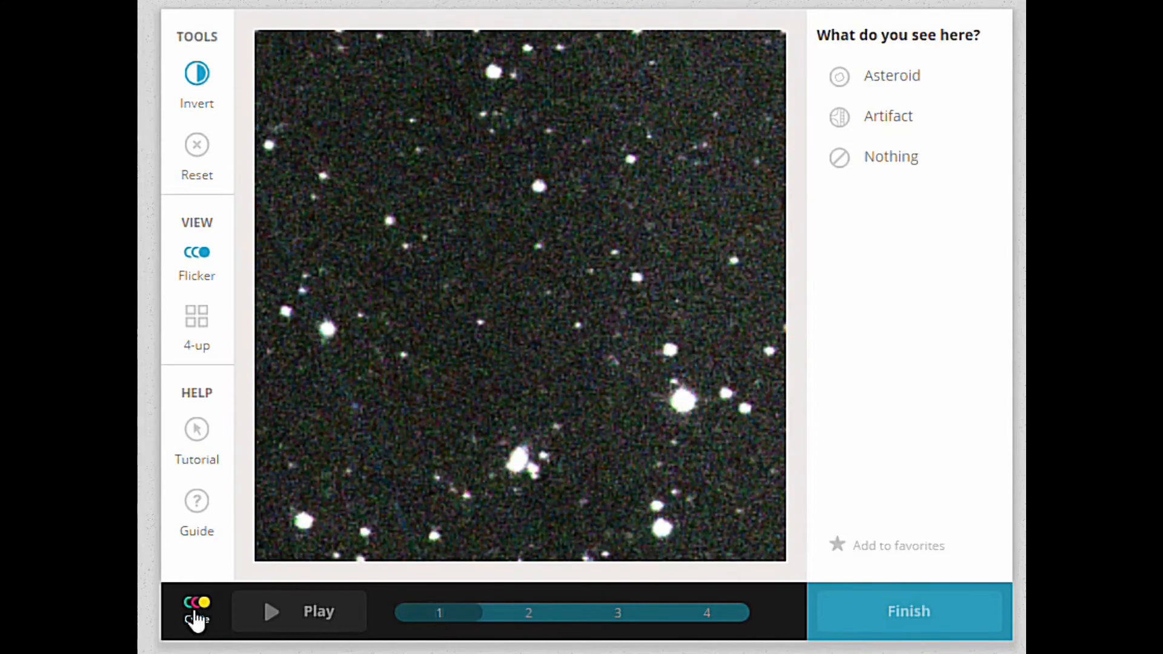
left_click(195, 613)
left_click_drag(447, 617, 742, 610)
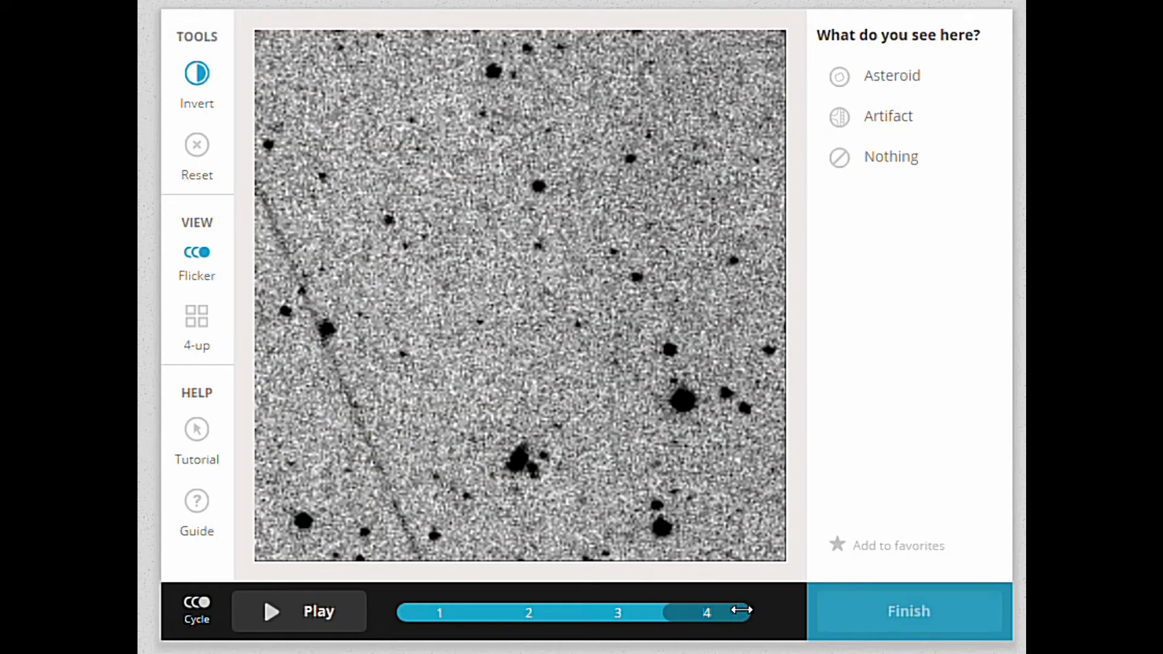
mouse_move(730, 610)
left_mouse_down()
mouse_move(392, 646)
mouse_move(561, 631)
mouse_move(626, 610)
mouse_move(727, 610)
left_mouse_up()
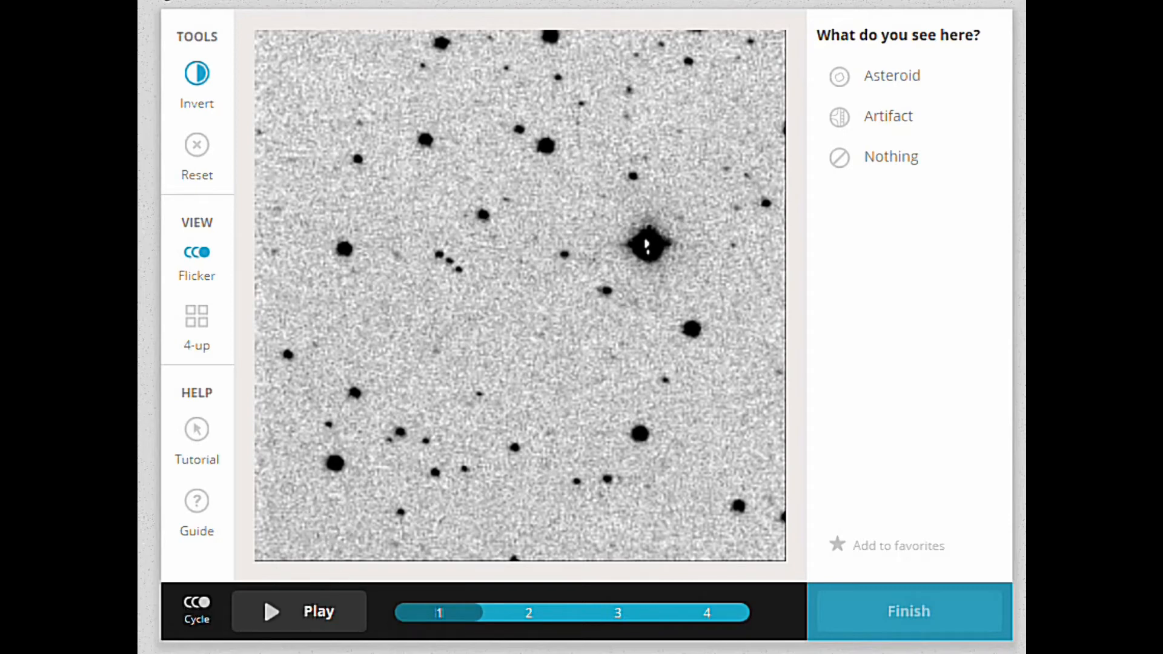
Examine the field in normal, inverted and colour-composite views and compare its frames for a faint object near the star left of centre
left_click(198, 75)
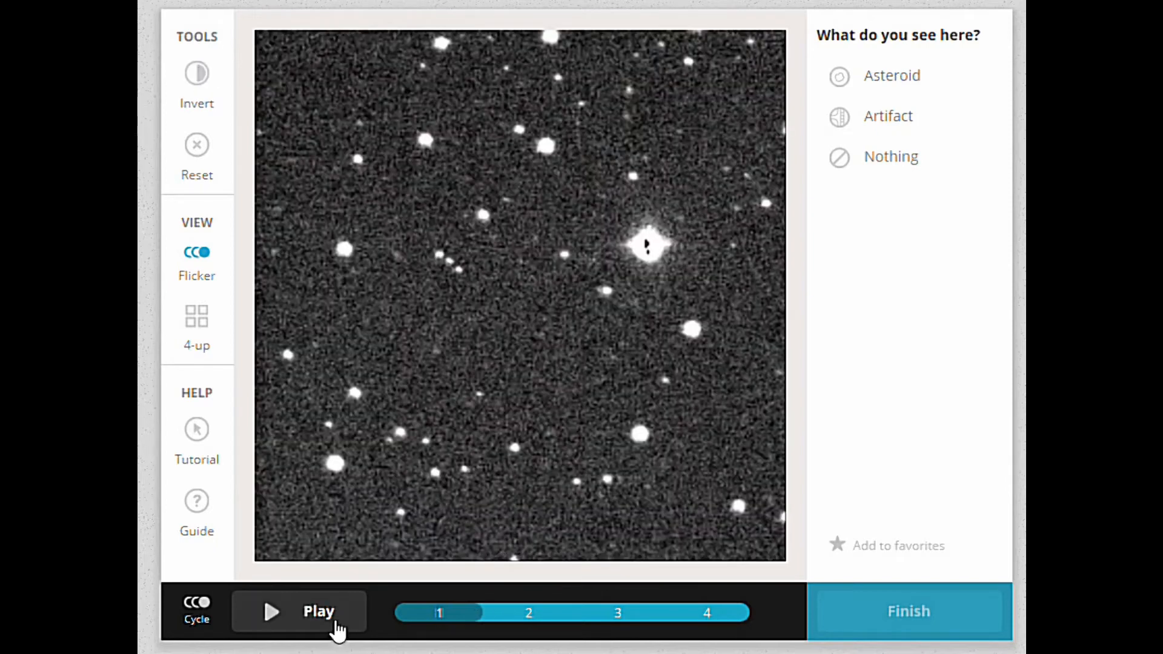
left_click(197, 612)
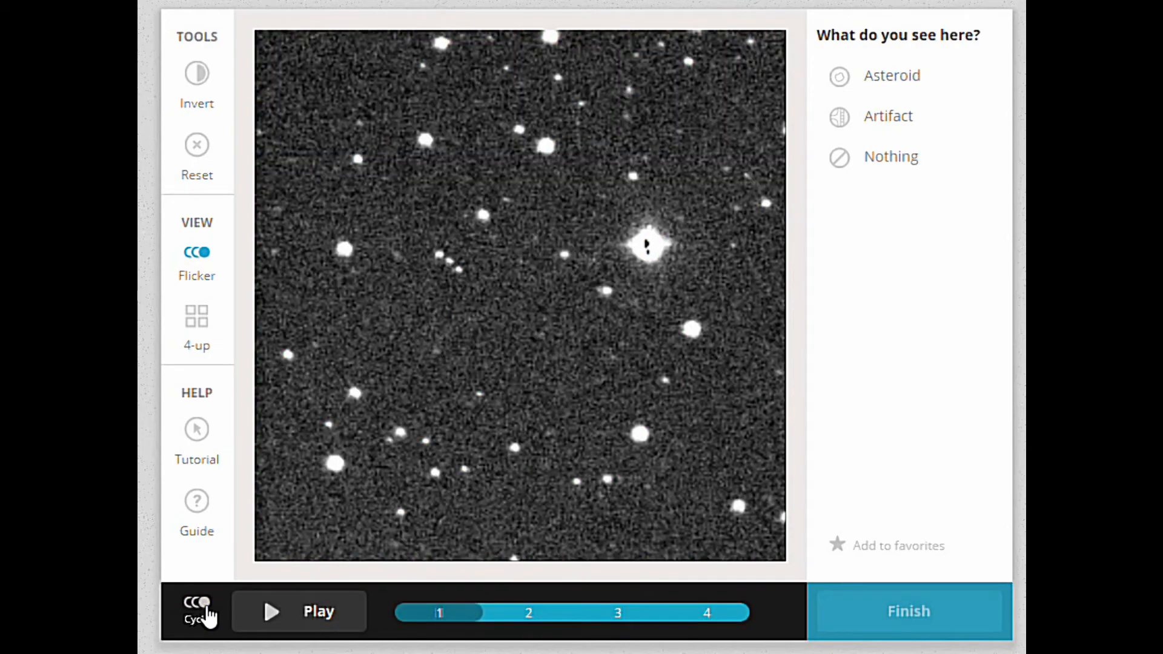
left_click(199, 76)
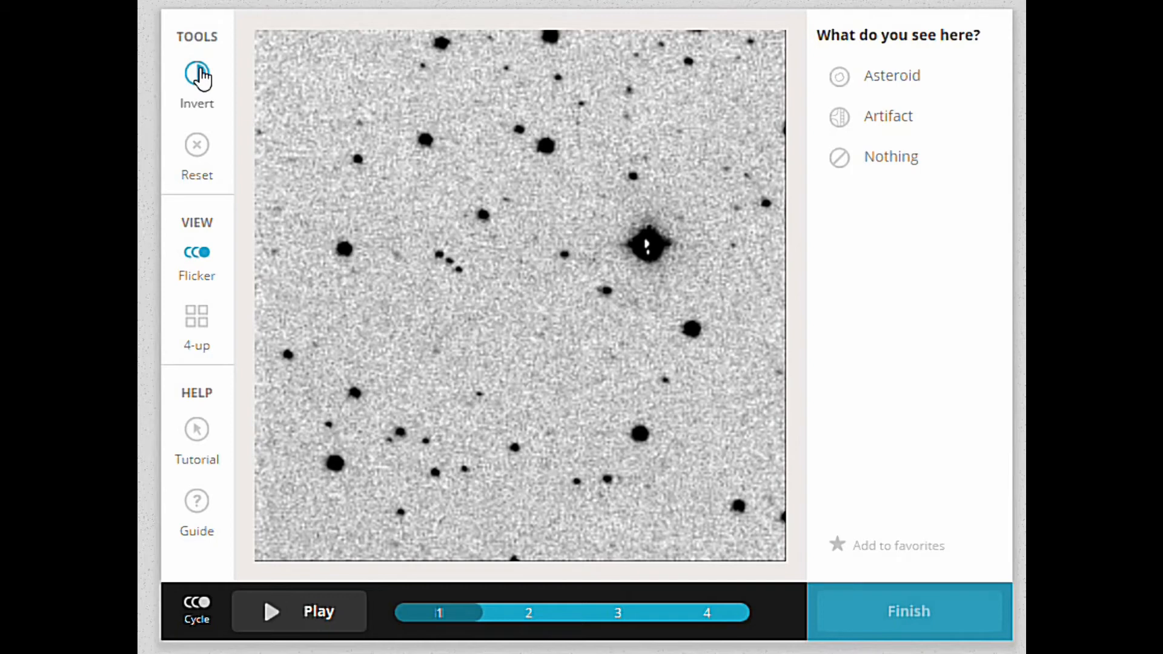
left_click(193, 619)
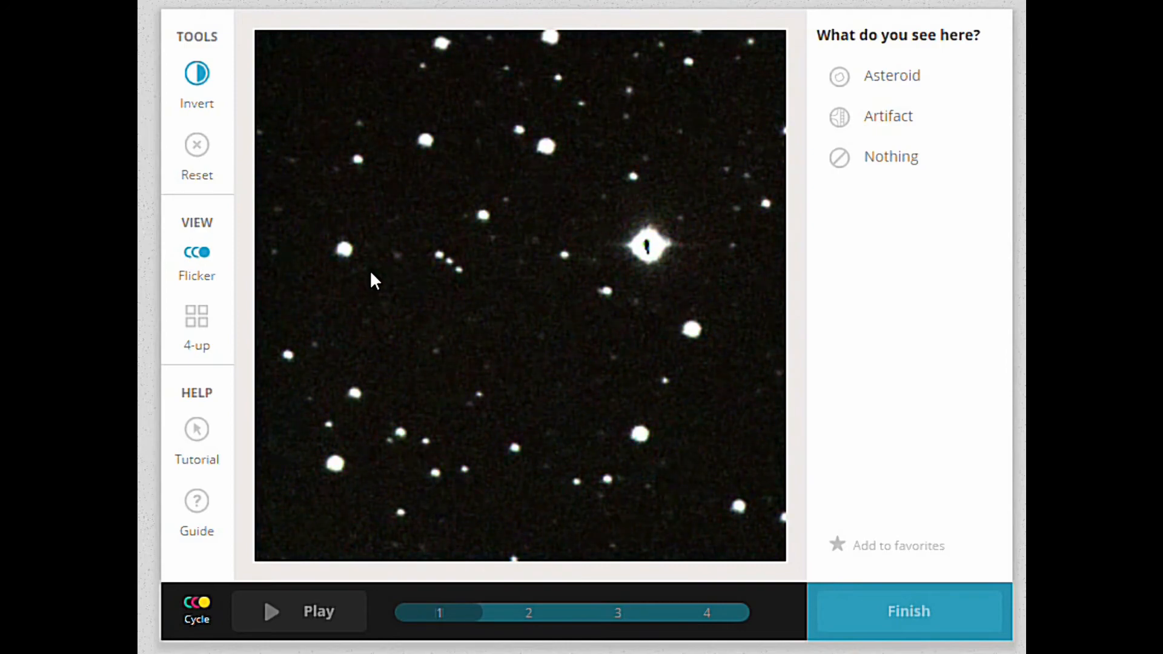
left_click(190, 609)
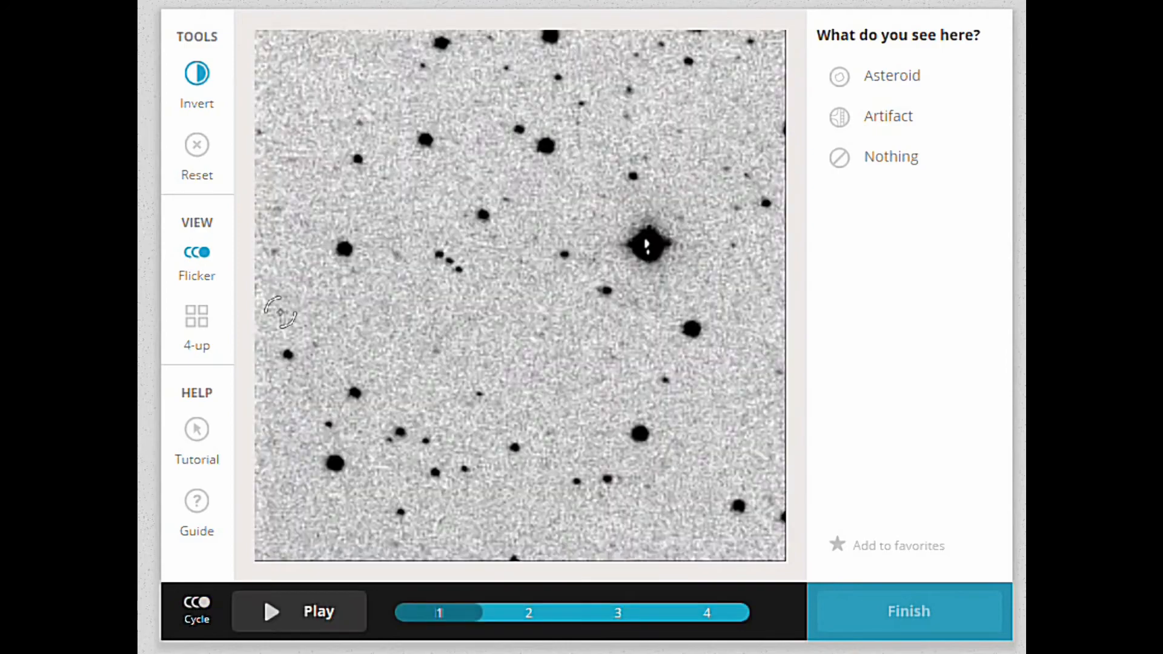
left_click(198, 73)
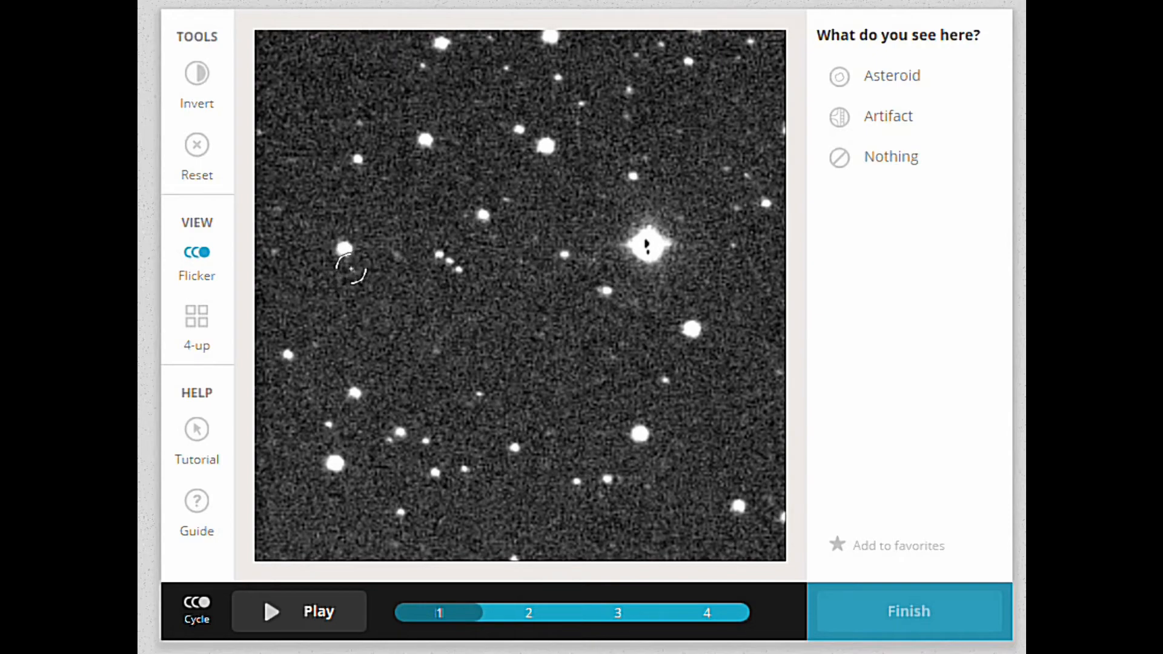
left_click_drag(423, 613, 709, 608)
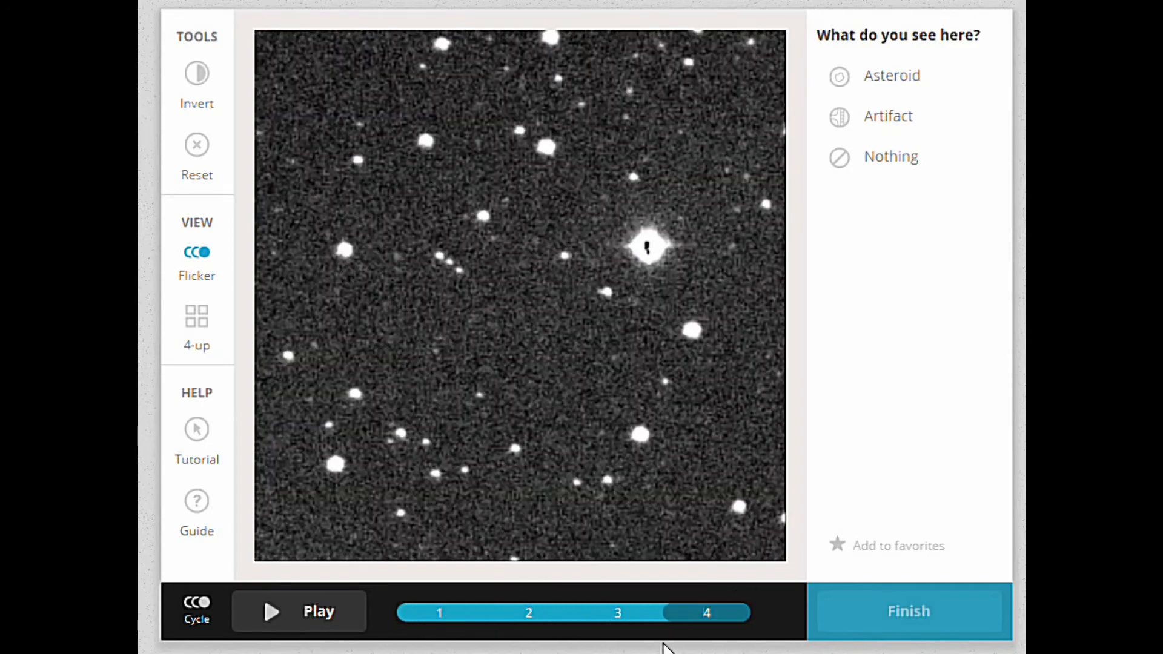
left_click_drag(707, 613, 446, 626)
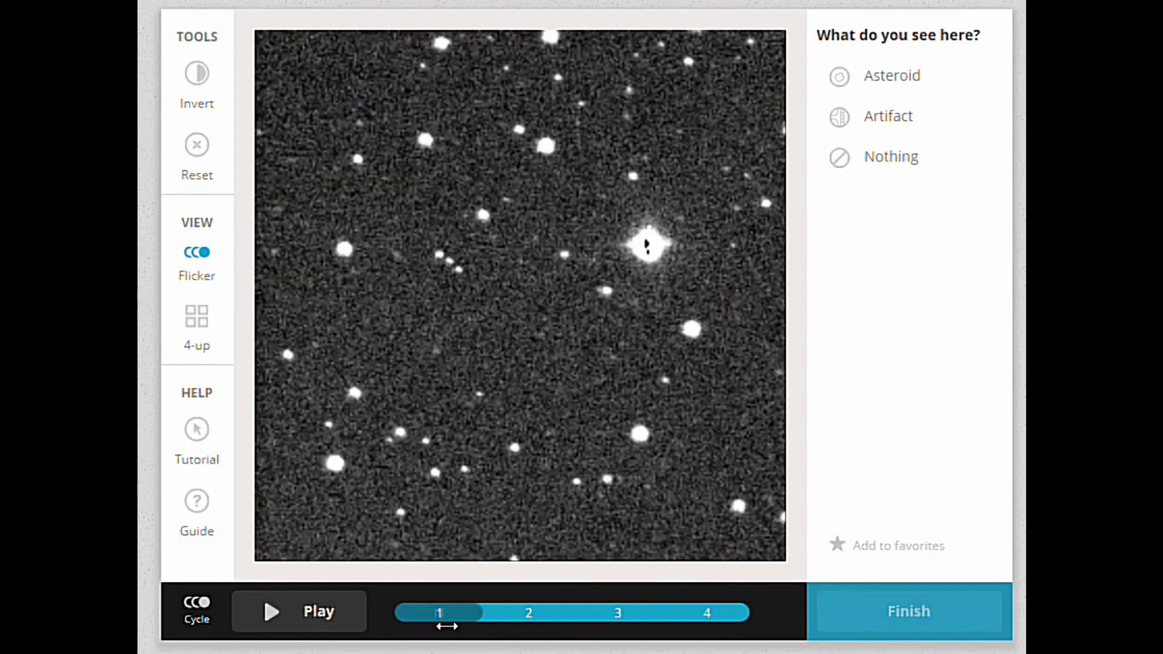
left_click(191, 79)
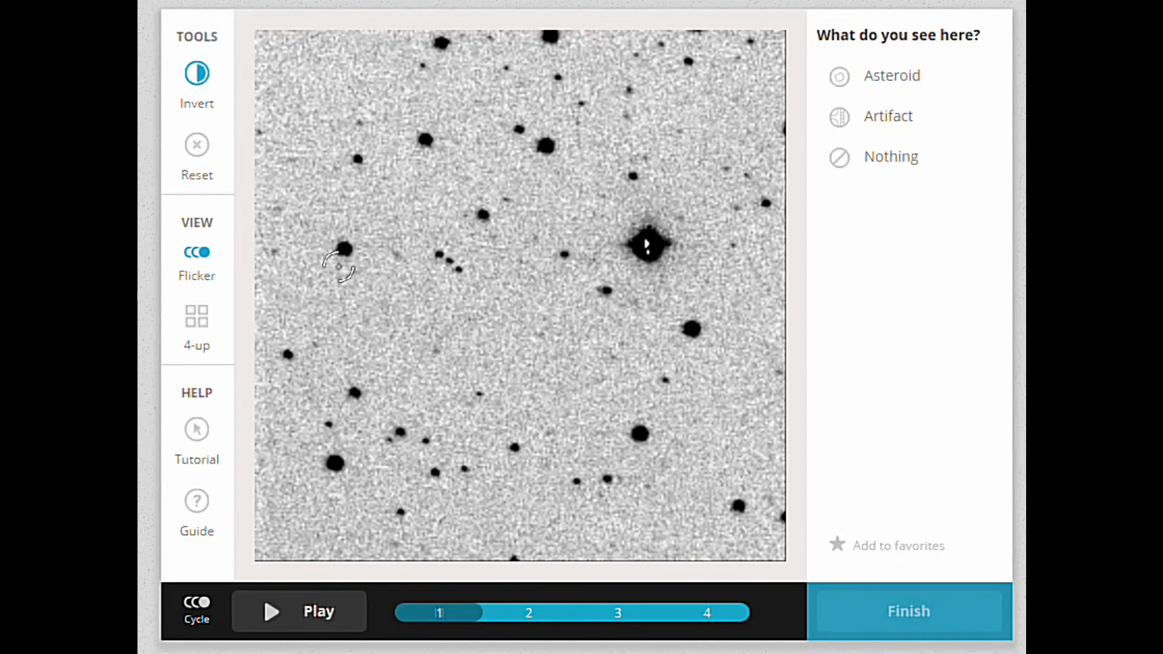
left_click_drag(449, 605, 424, 603)
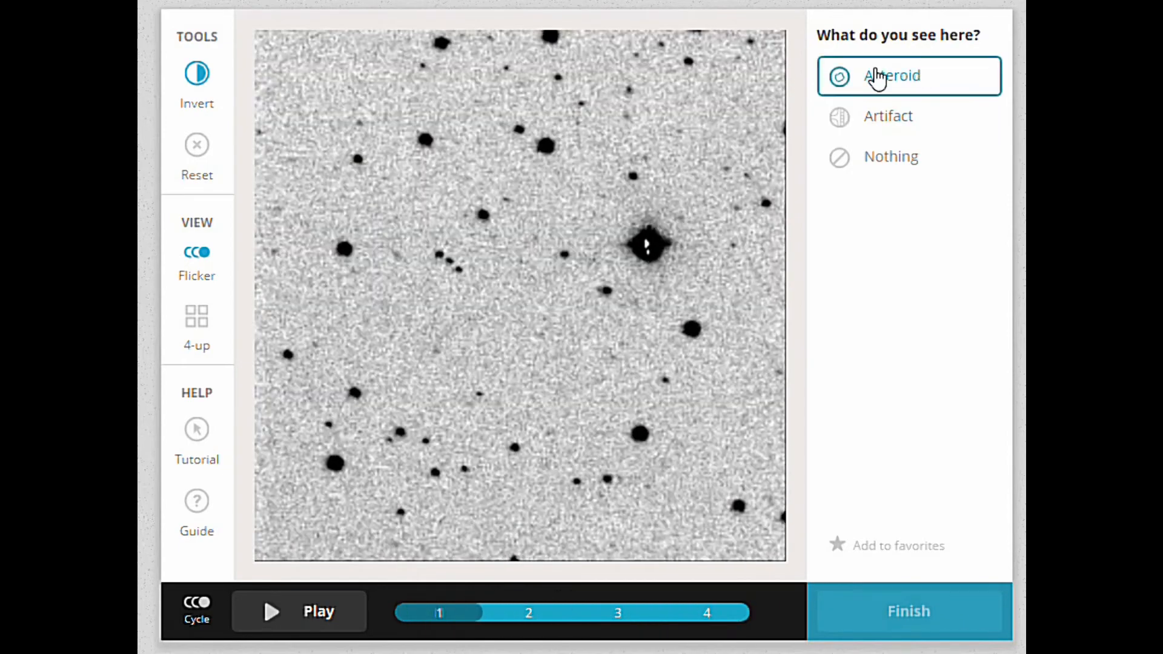
Mark the faint asteroid just below and right of the star left of centre in frames 1 to 4 and complete its track
left_click(880, 77)
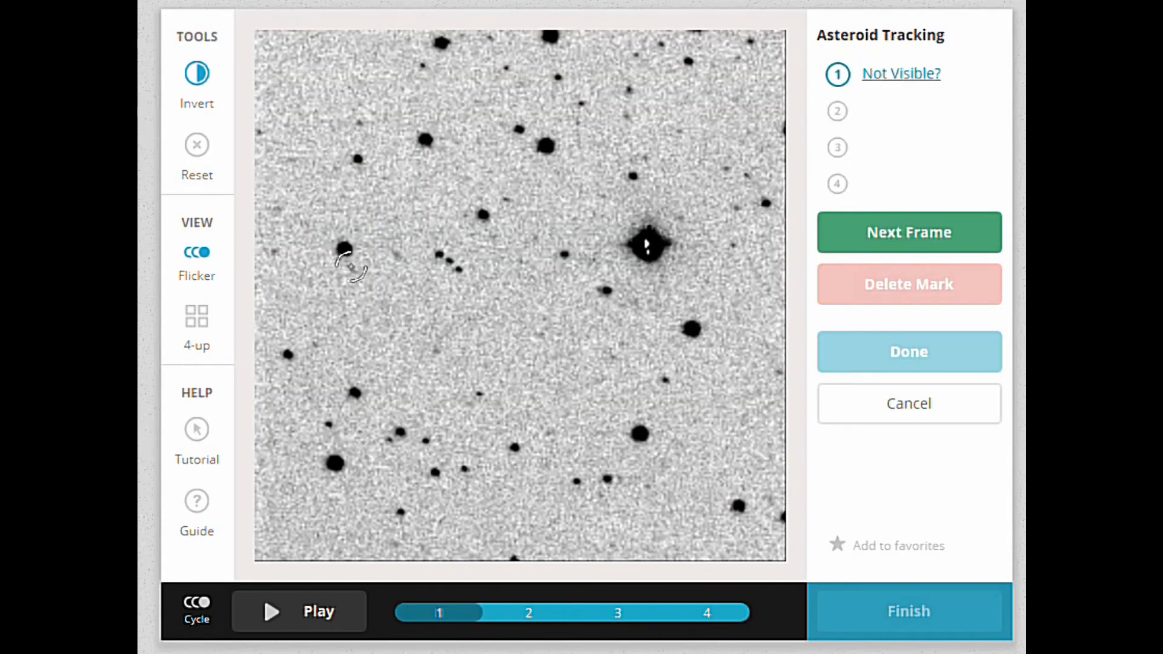
left_click(351, 270)
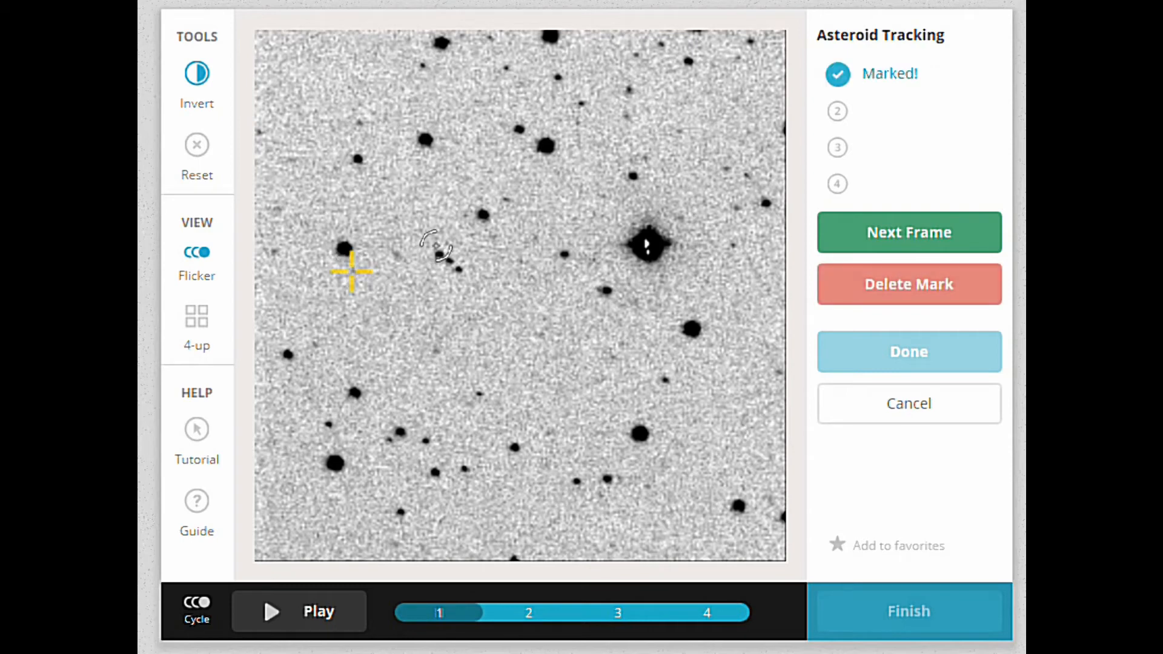
left_click(927, 238)
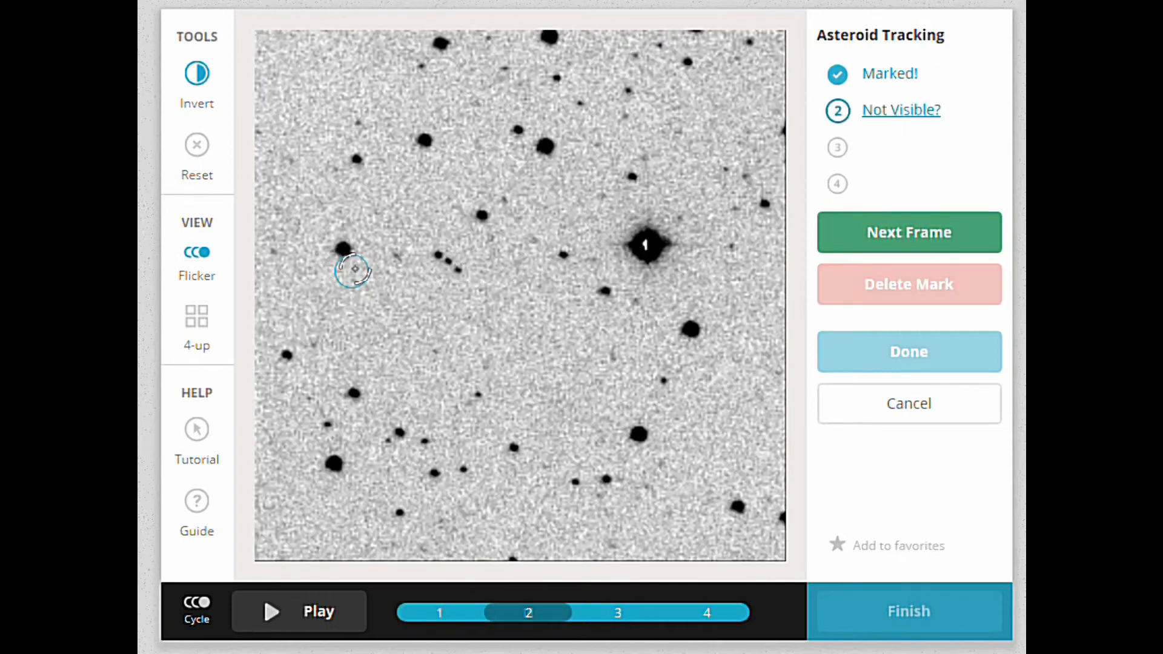
left_click(354, 269)
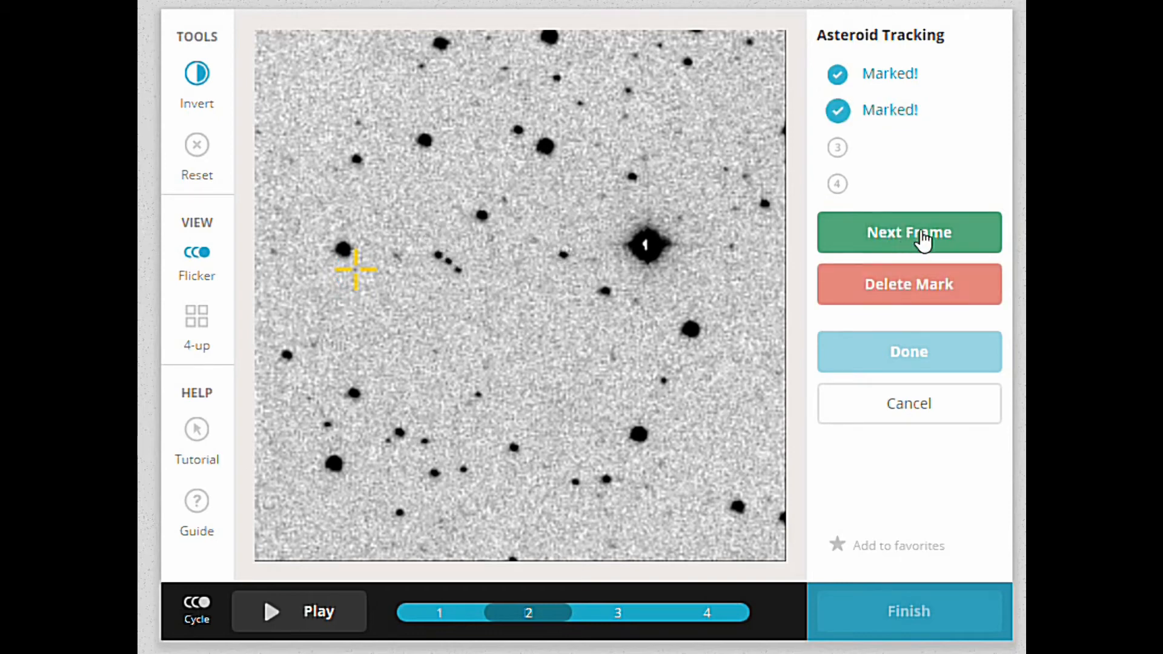
left_click(925, 241)
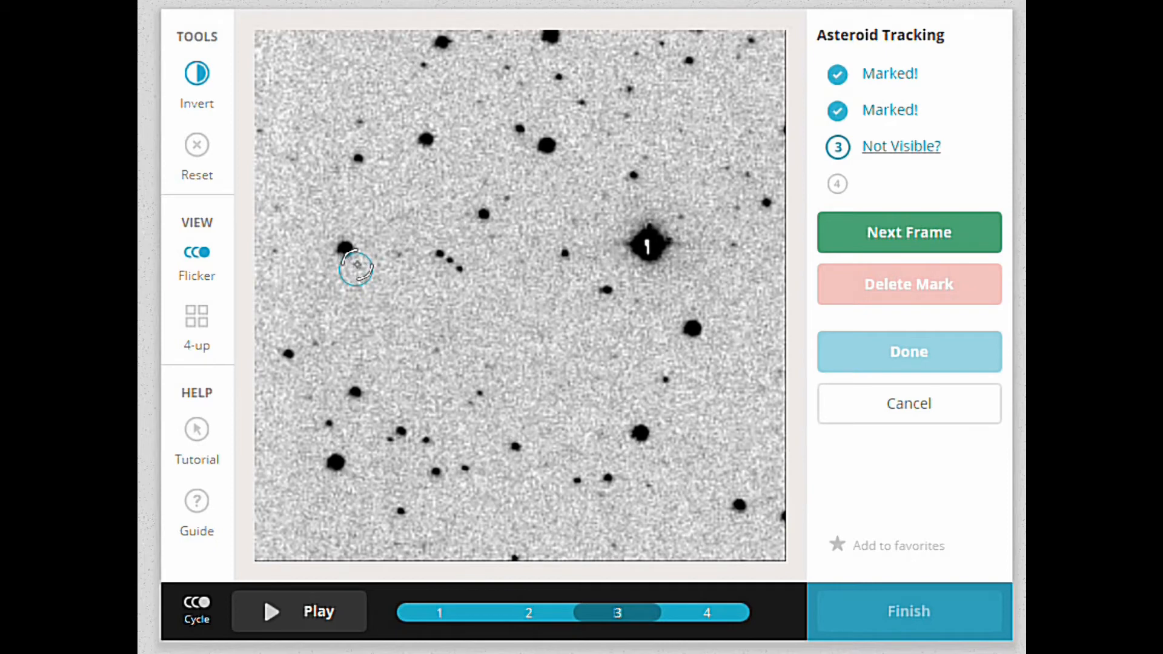
left_click(356, 267)
left_click(907, 242)
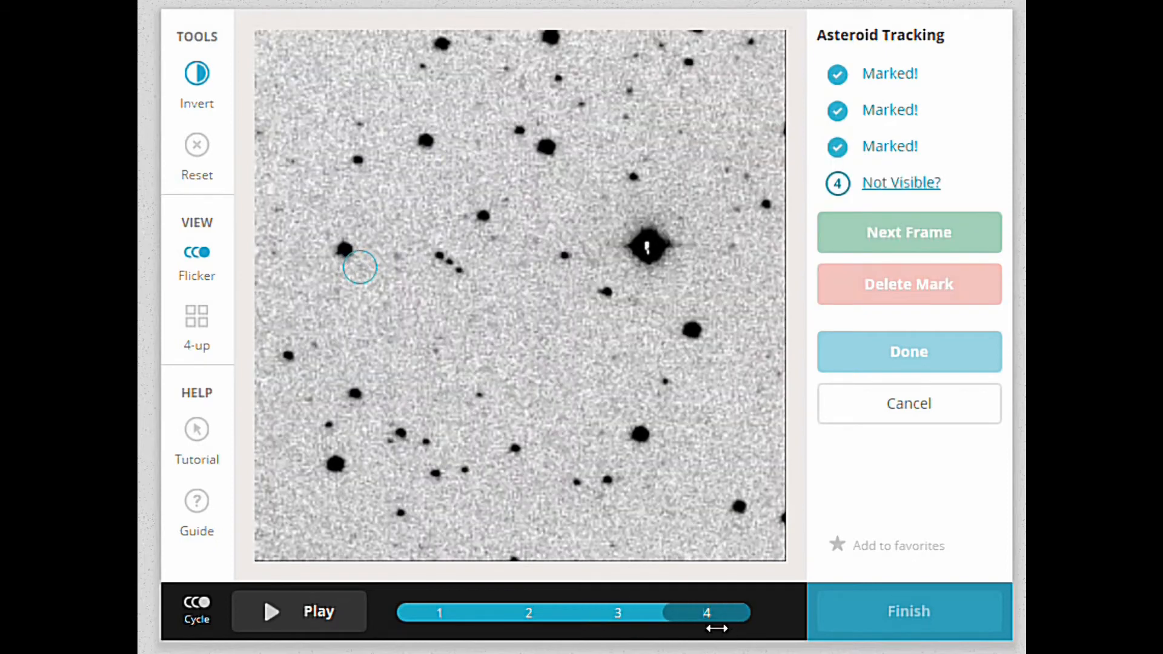
mouse_move(735, 615)
left_mouse_down()
mouse_move(402, 639)
mouse_move(716, 613)
left_mouse_up()
left_click(362, 264)
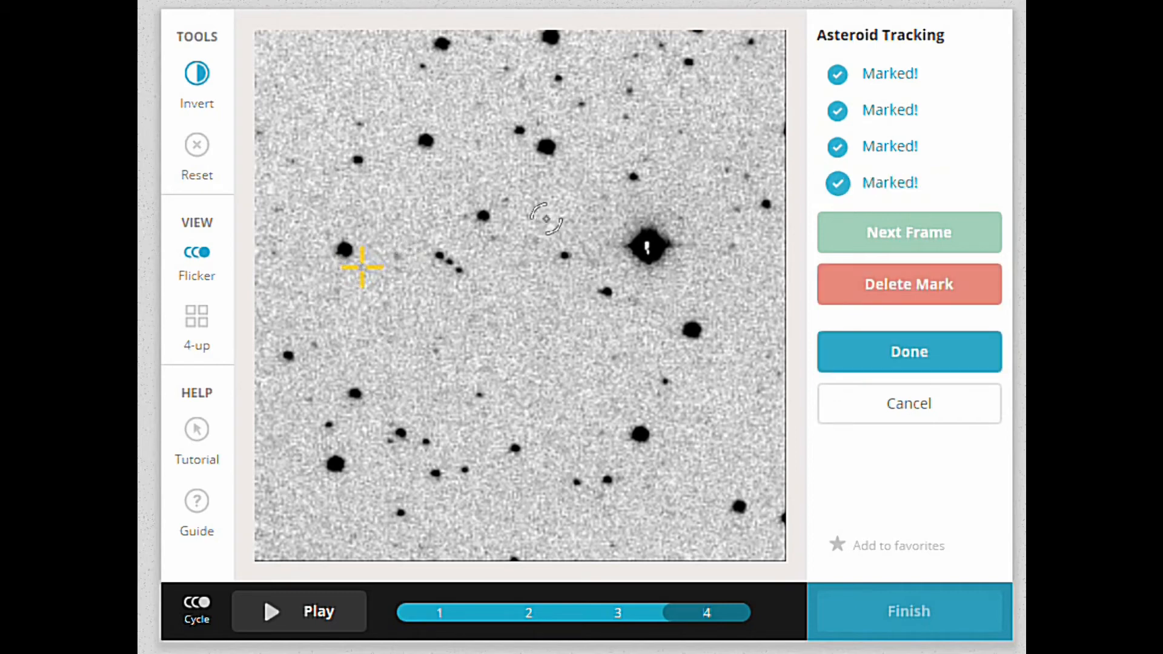
left_click(909, 358)
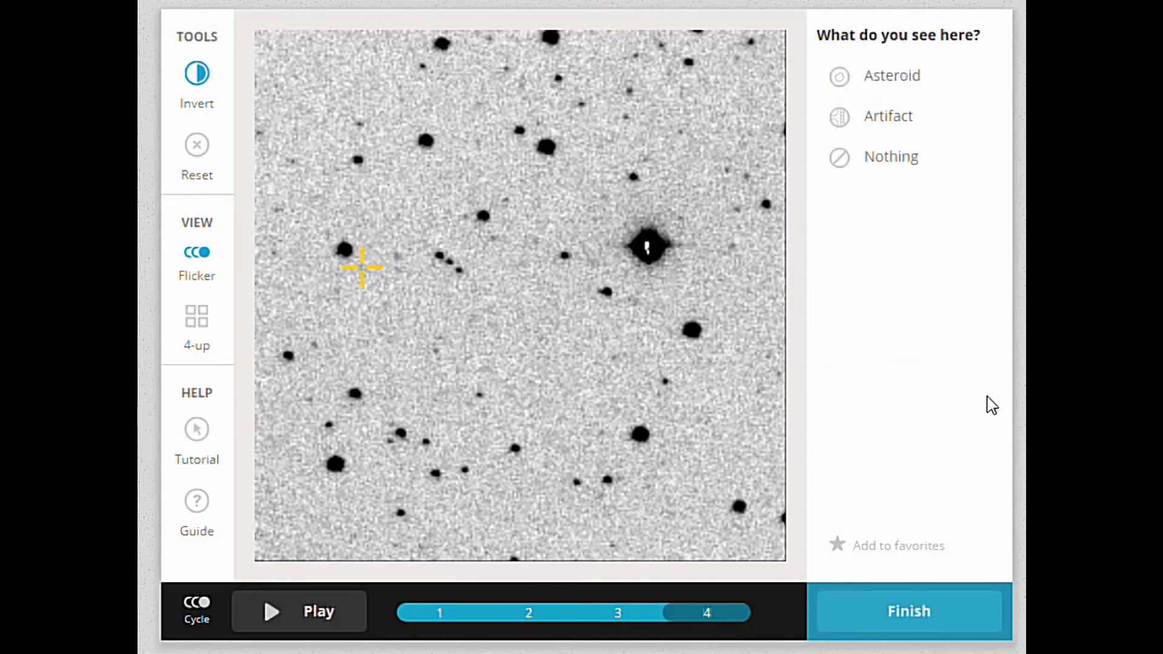
Check the new asteroid marks by stepping back through the frames, then submit the subject
left_click_drag(692, 617, 511, 430)
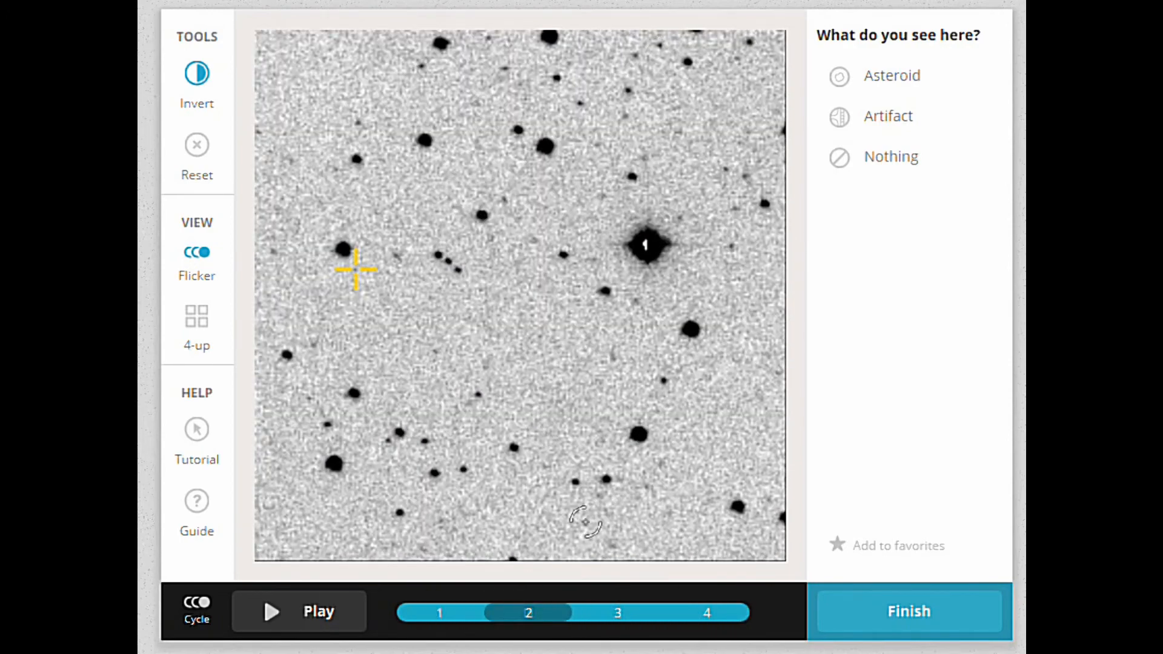
left_click_drag(533, 608, 530, 651)
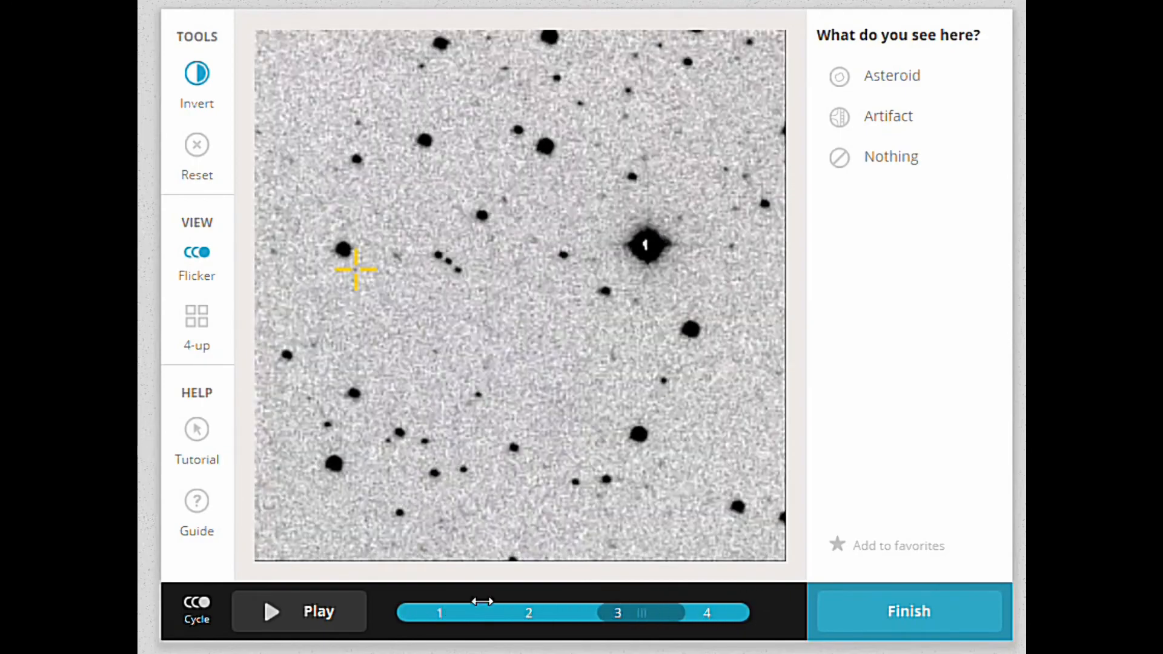
left_click_drag(745, 584, 687, 604)
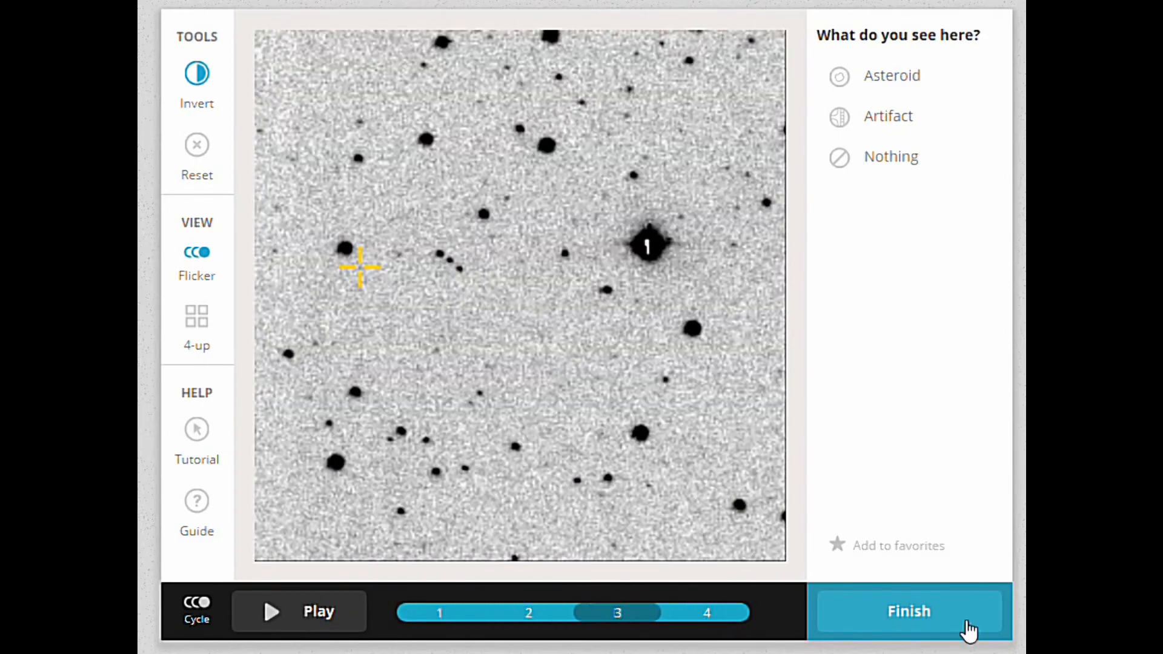
left_click(910, 618)
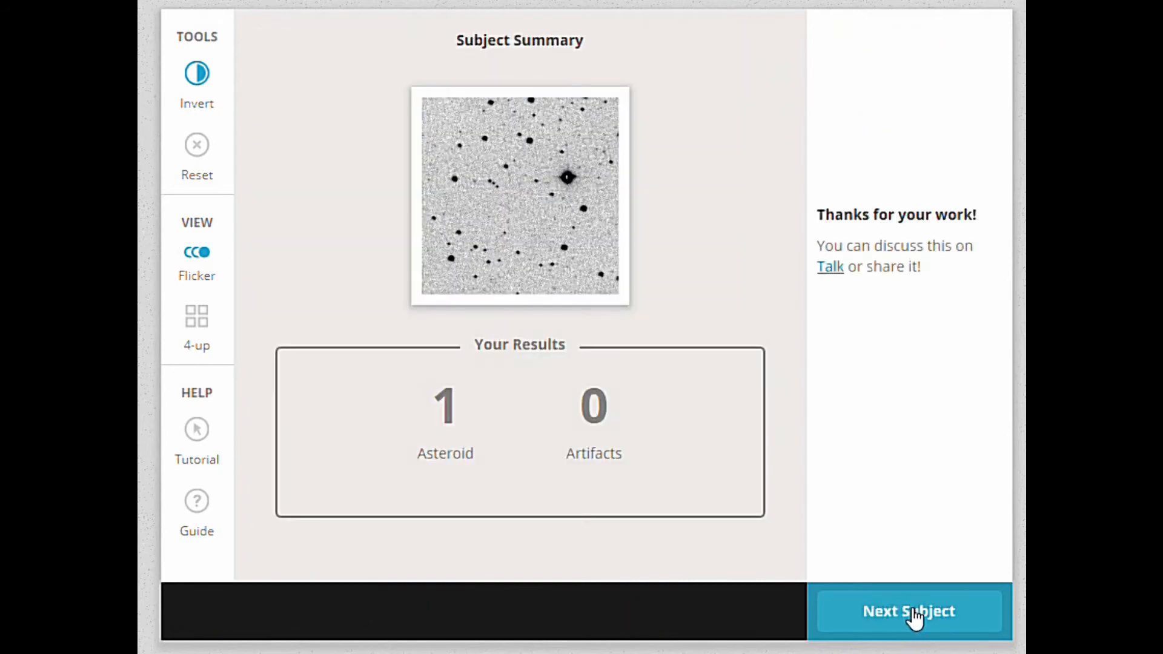
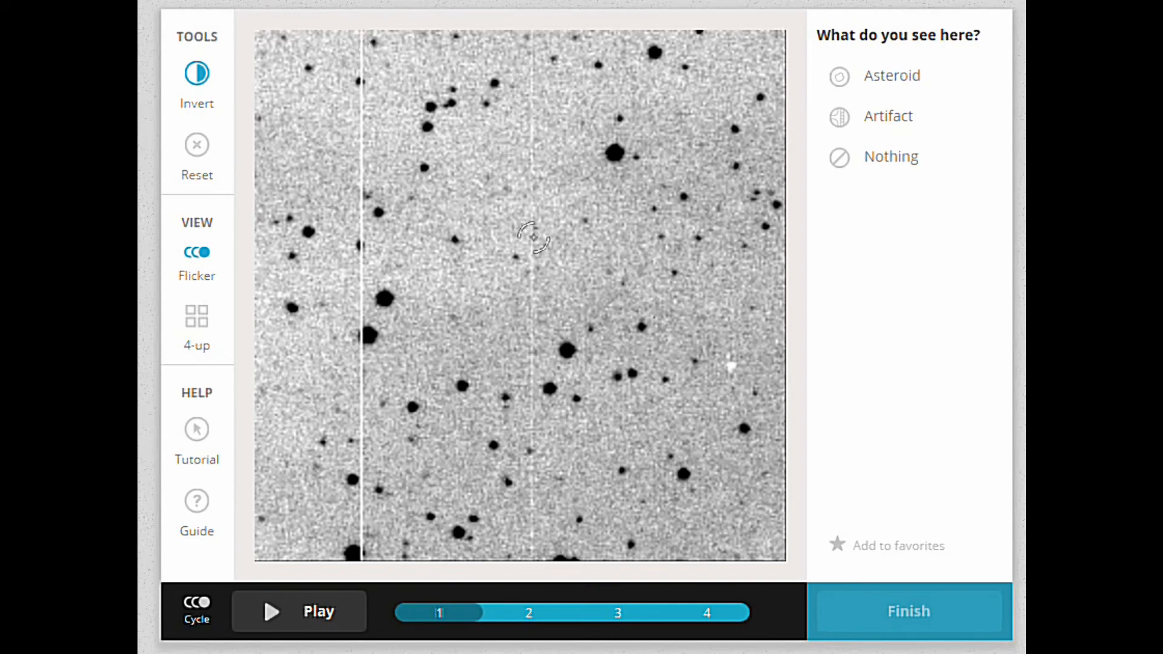
Examine the next field's frames in inverted, normal and colour-composite views, including the vertical lines and the diagonal streak in frame 2
left_click_drag(440, 626, 762, 588)
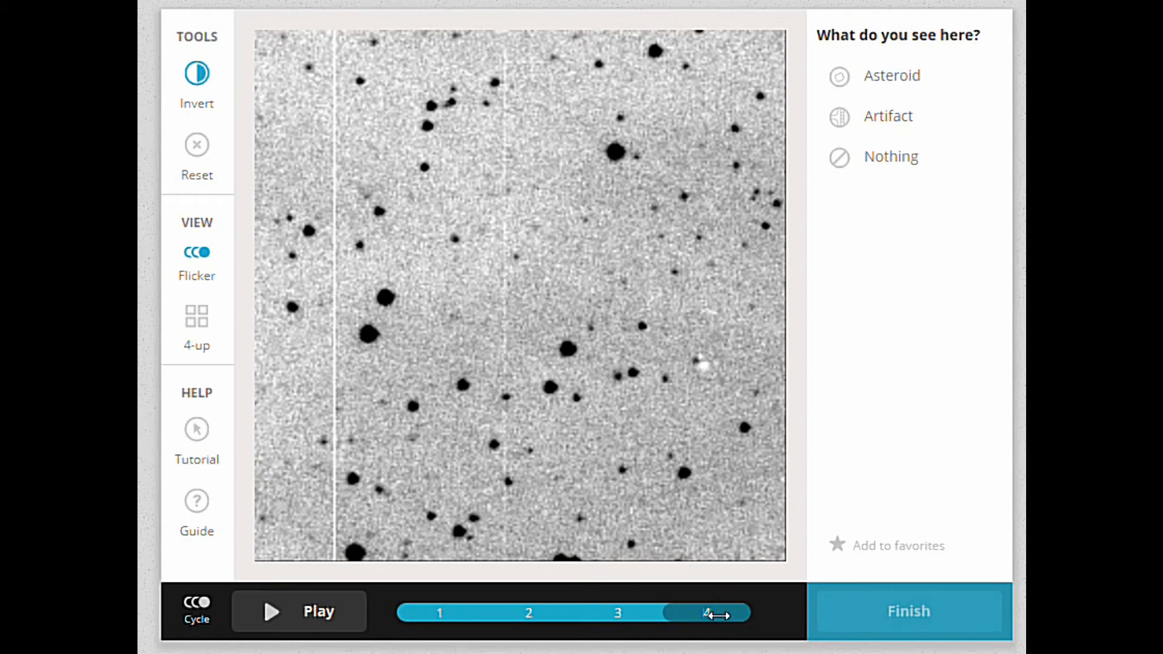
left_click_drag(718, 615, 512, 618)
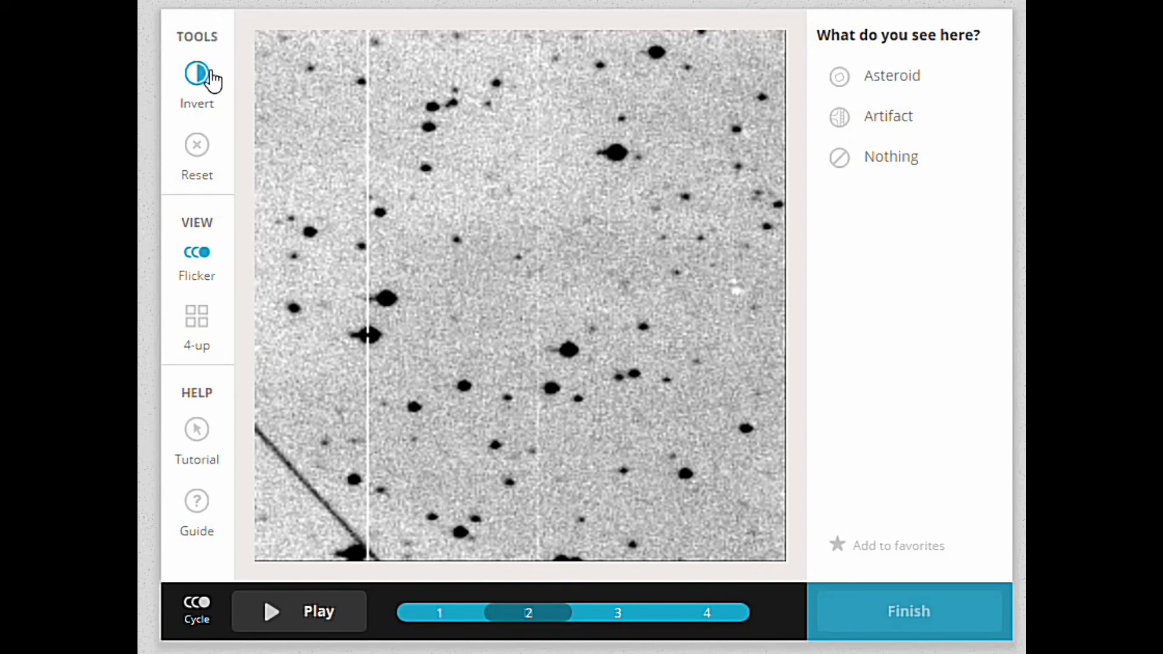
left_click(197, 75)
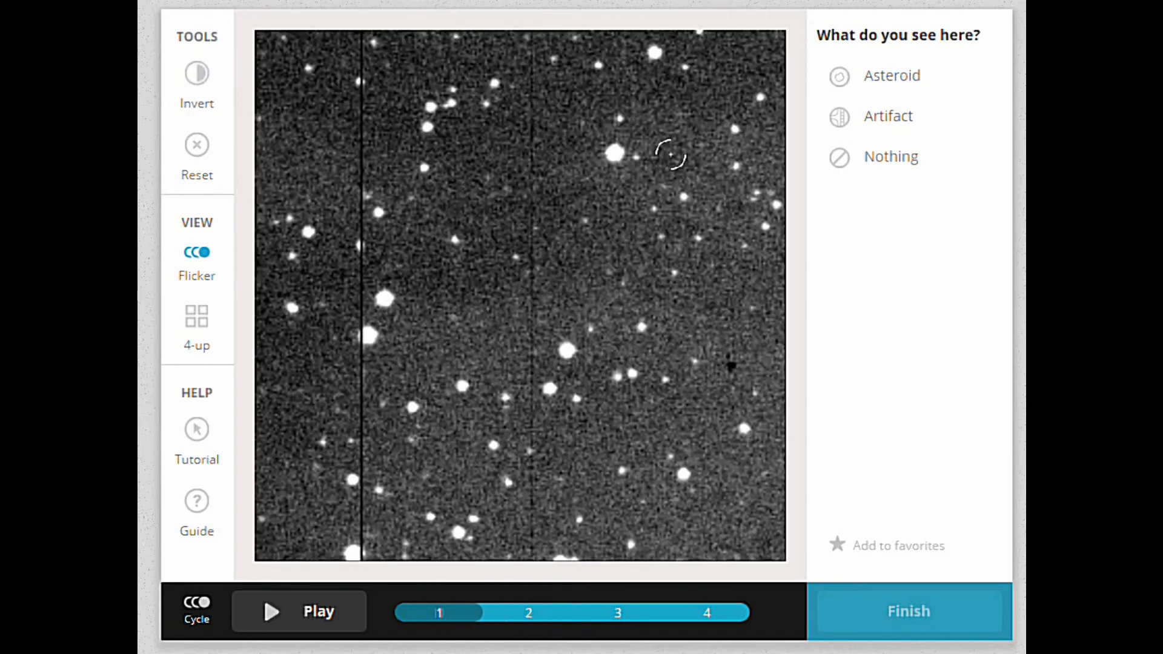
left_click(200, 74)
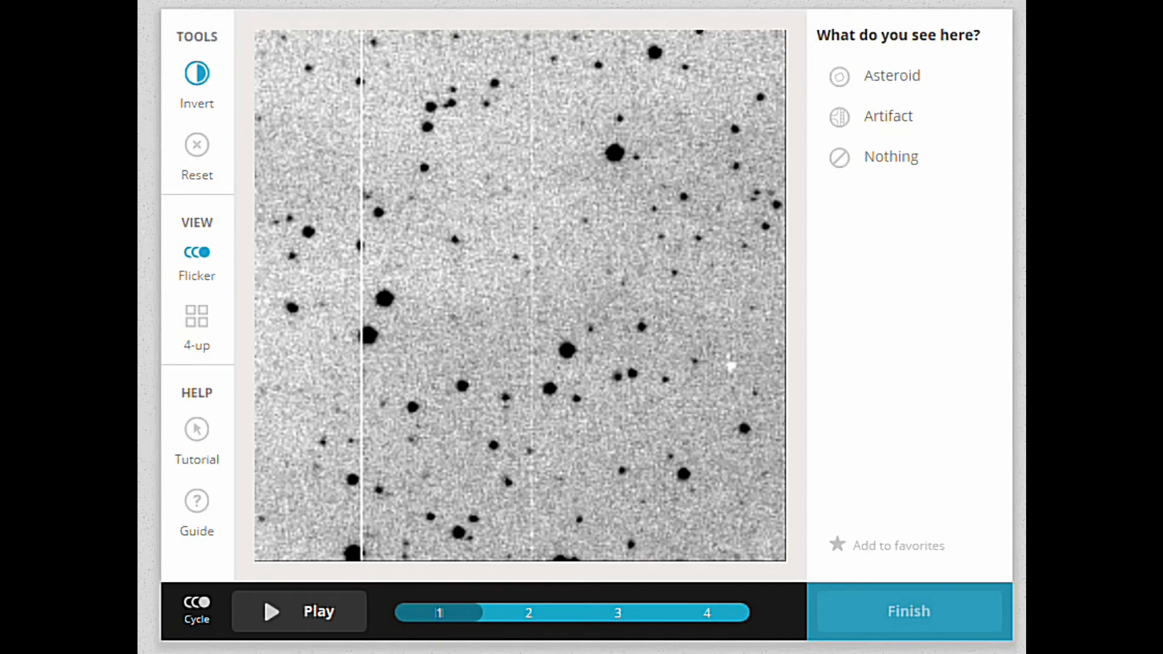
mouse_move(450, 615)
left_mouse_down()
mouse_move(734, 602)
mouse_move(518, 633)
left_mouse_up()
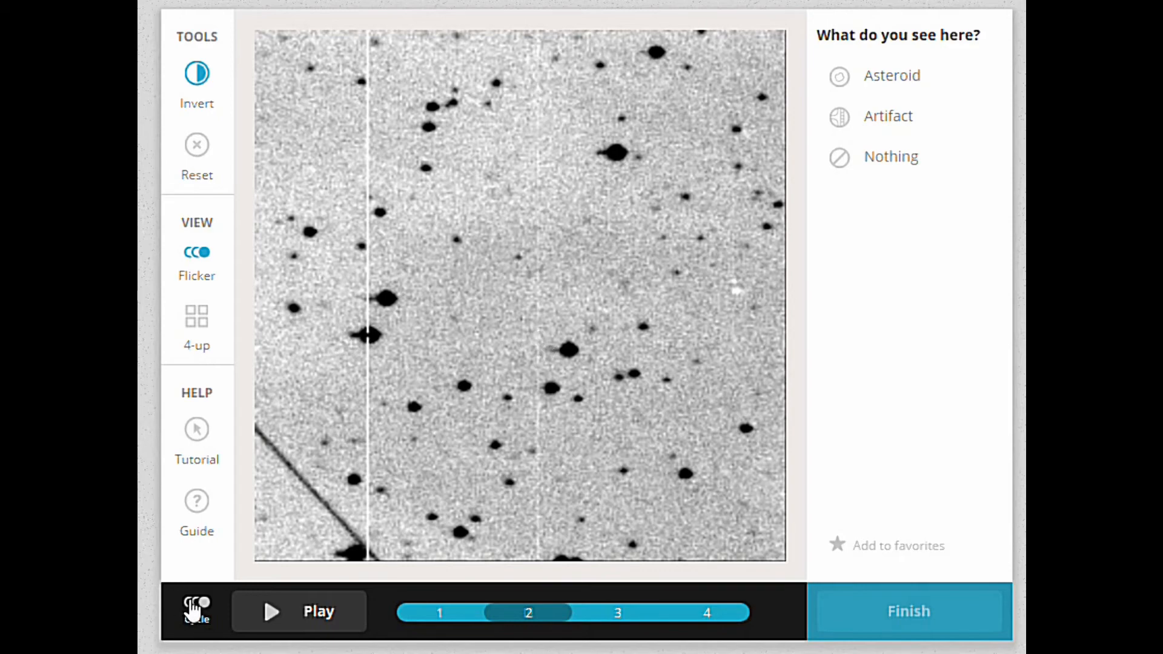
left_click(193, 609)
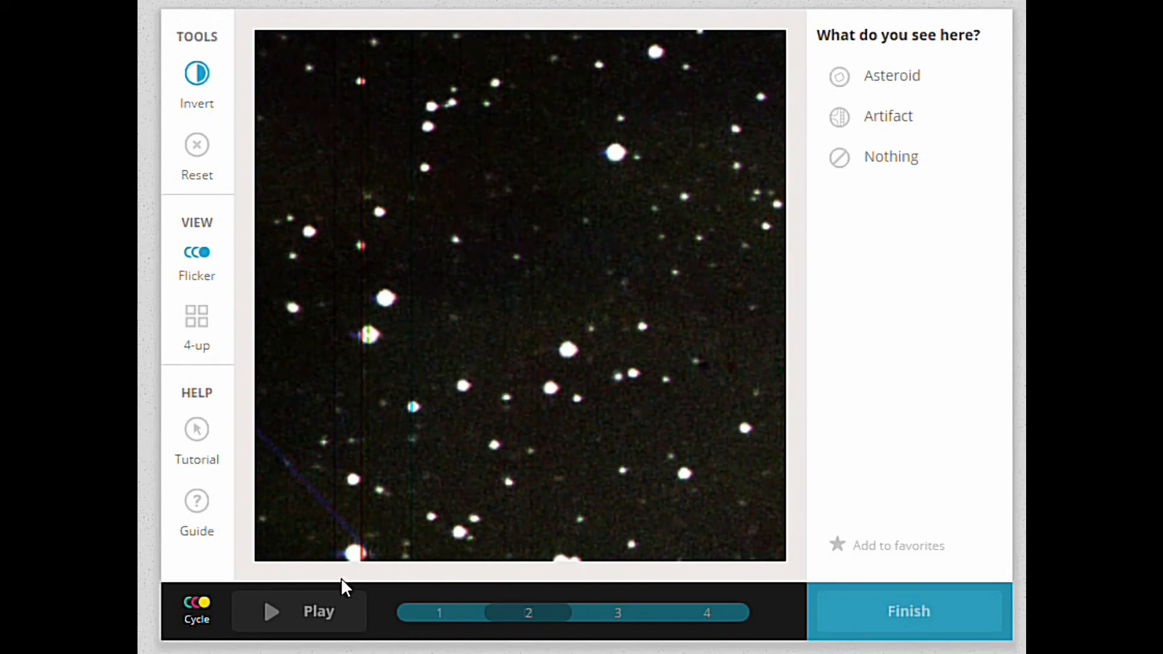
left_click(200, 621)
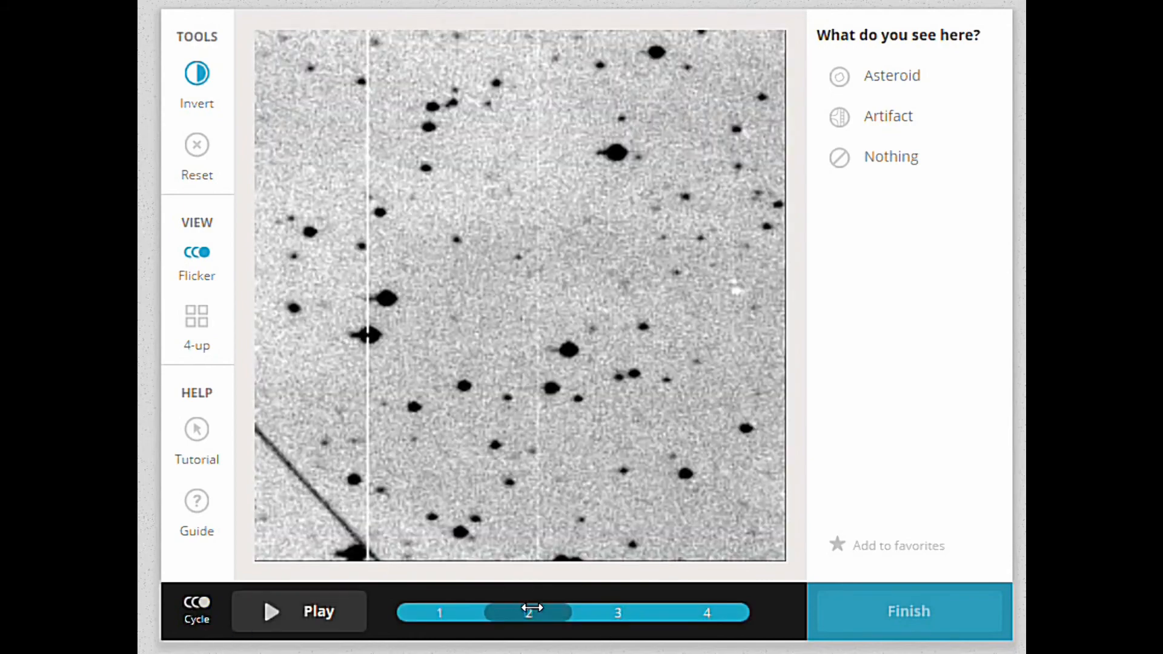
left_click_drag(528, 615, 709, 595)
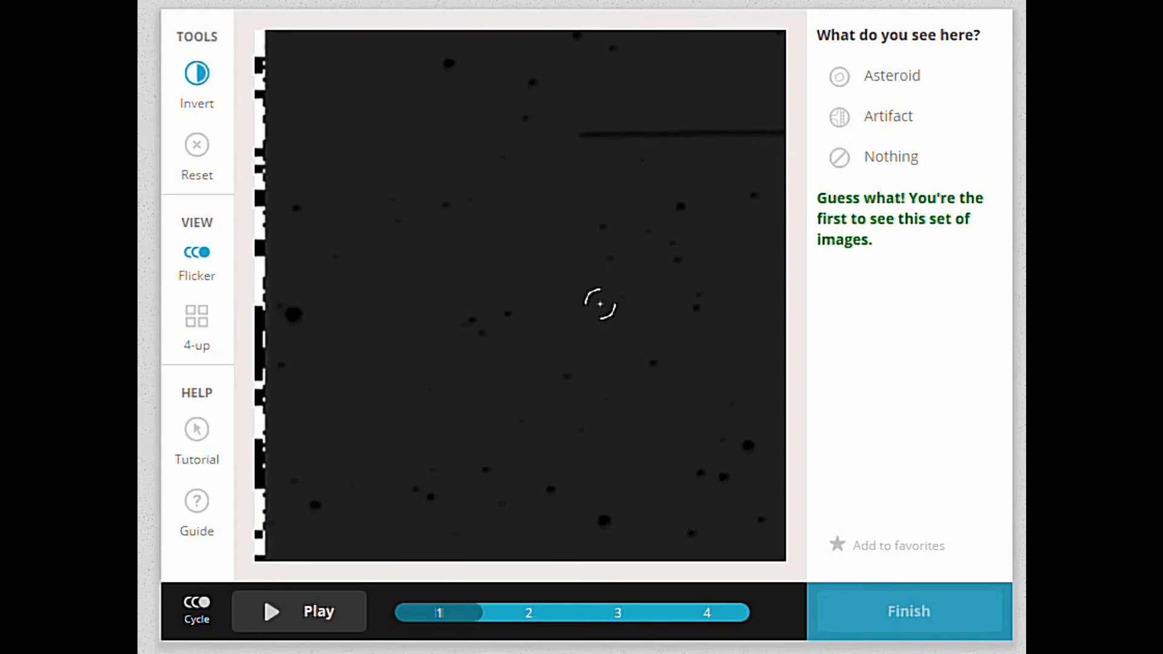
Compare the streaked field's colour composite and frames, classify it as Nothing, submit it and load the next subject
left_click(195, 618)
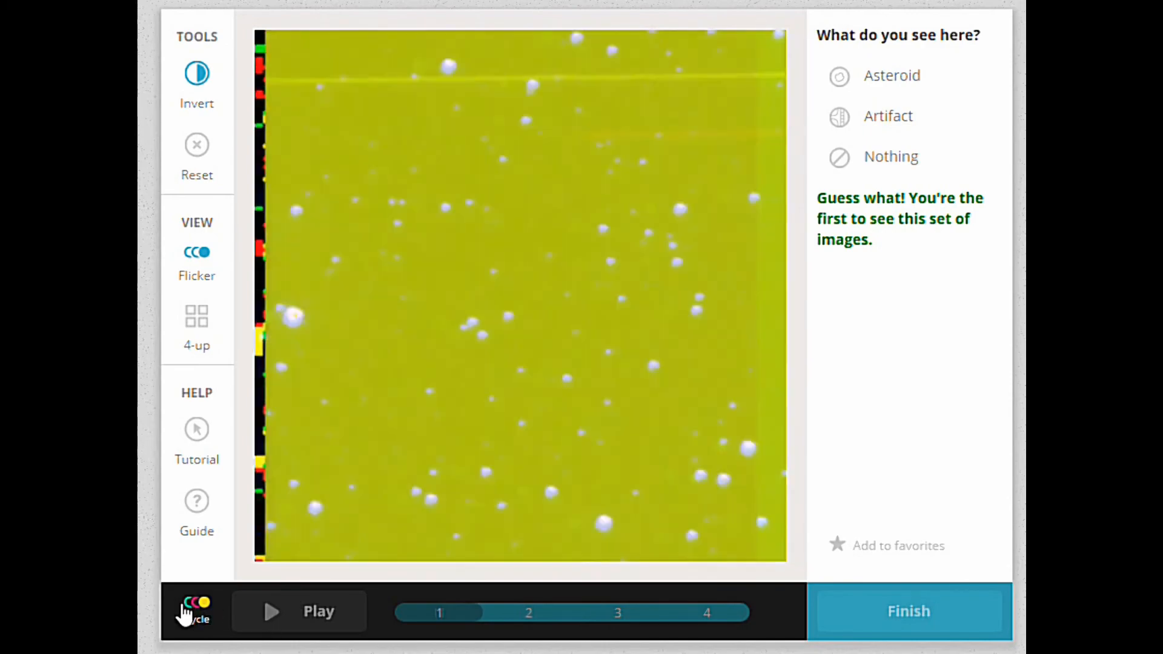
left_click(197, 607)
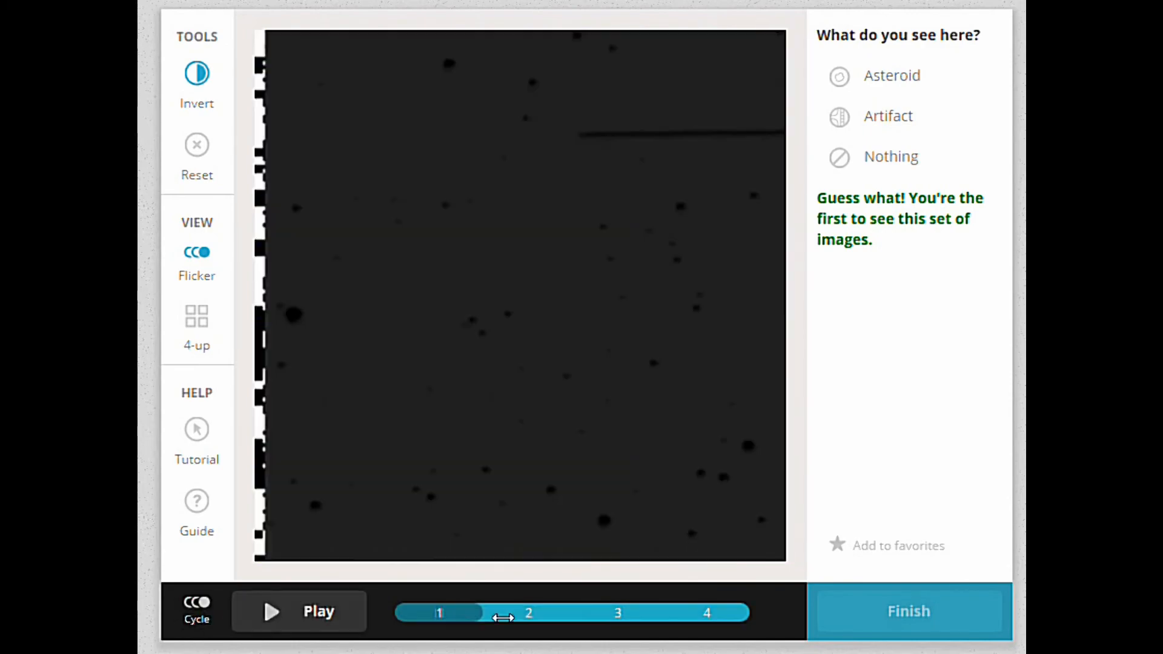
left_click_drag(441, 611, 723, 589)
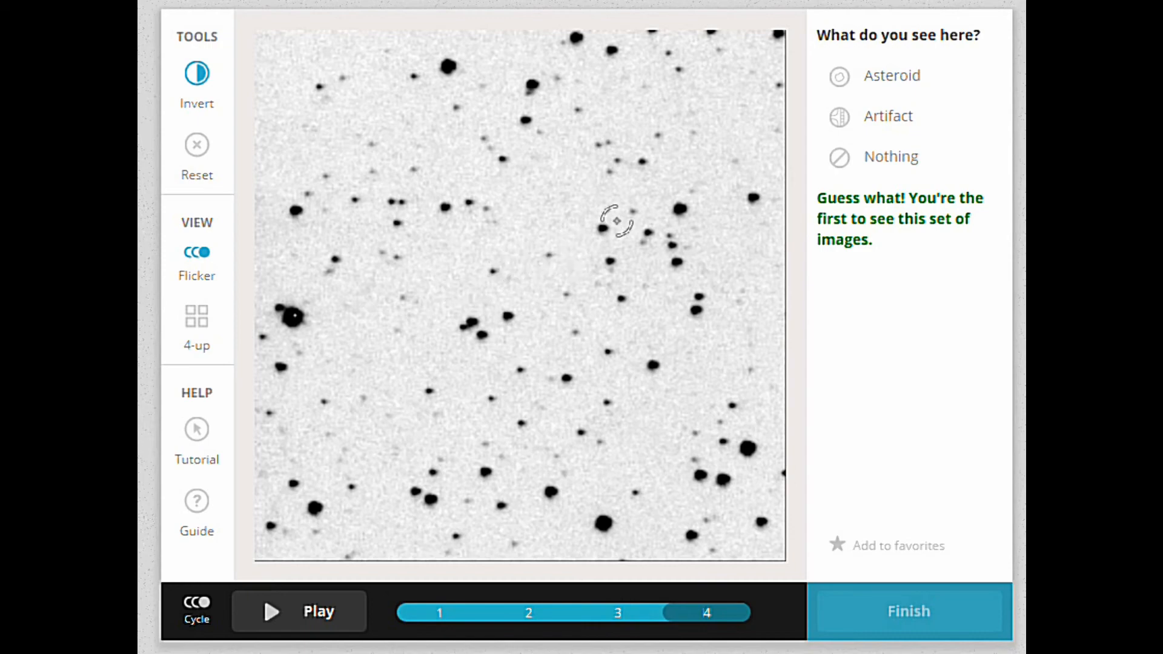
left_click_drag(709, 612, 532, 613)
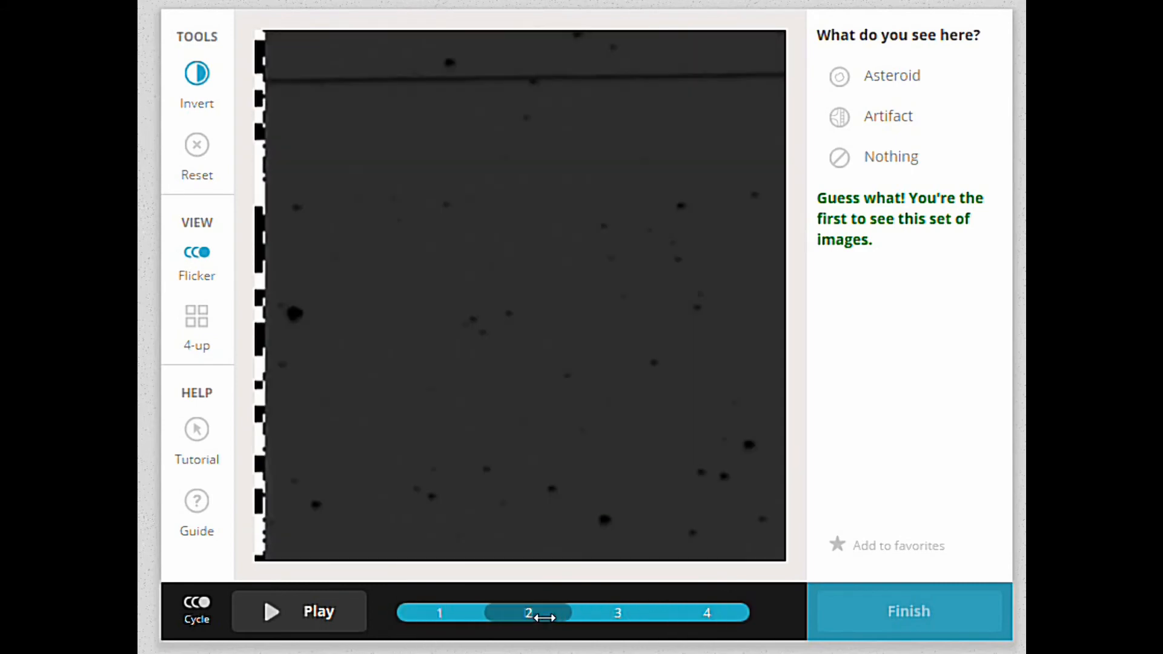
left_click(877, 161)
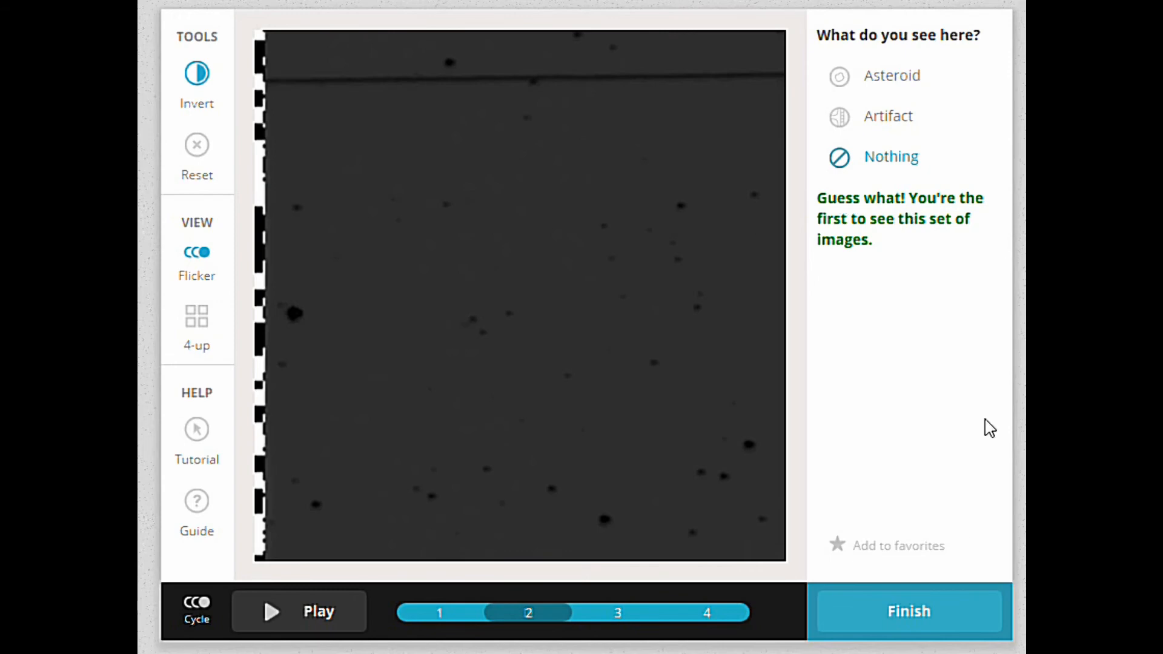
left_click(908, 615)
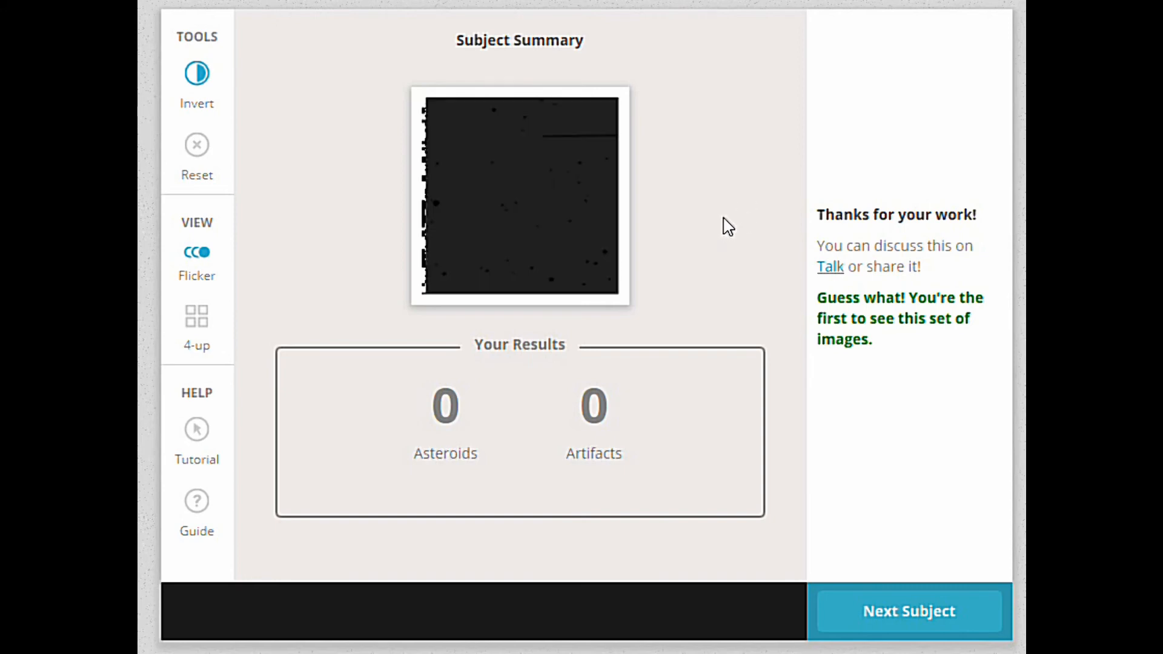
left_click(924, 615)
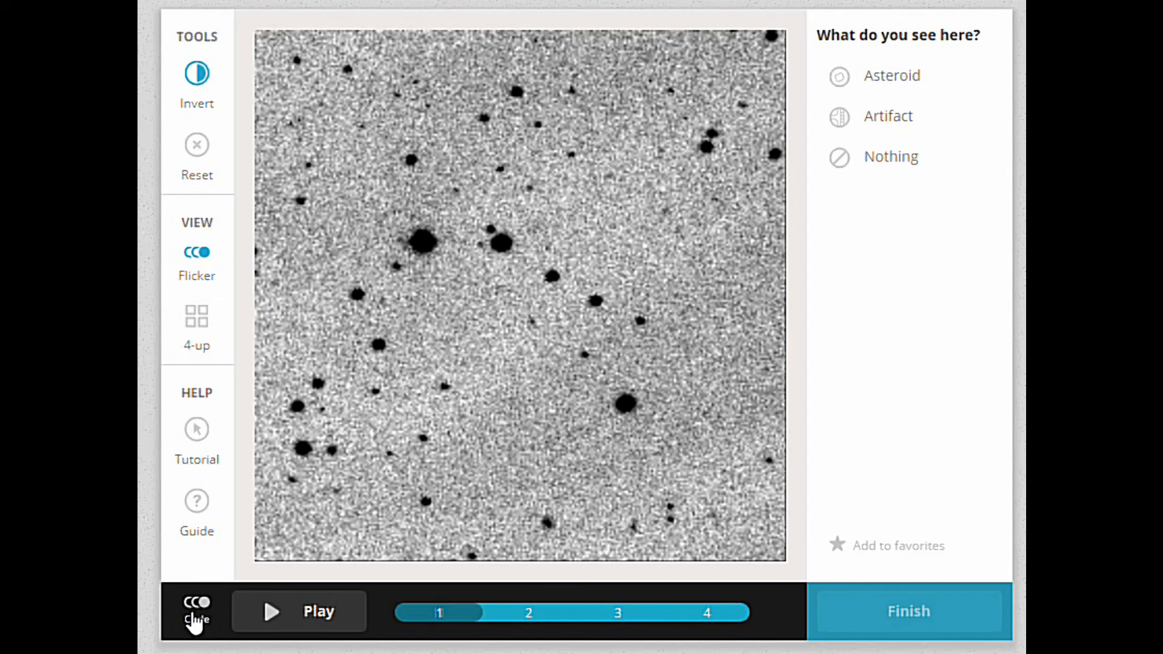
Examine the new field in the colour composite and compare its four inverted frames for a moving object
left_click(193, 620)
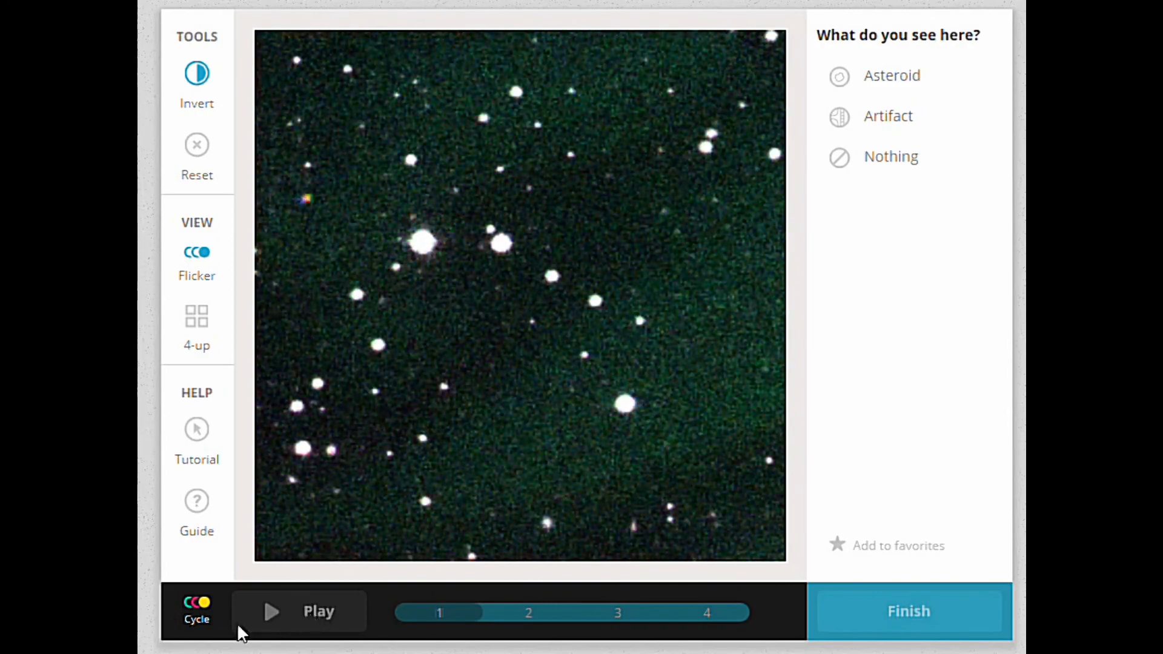
left_click(205, 617)
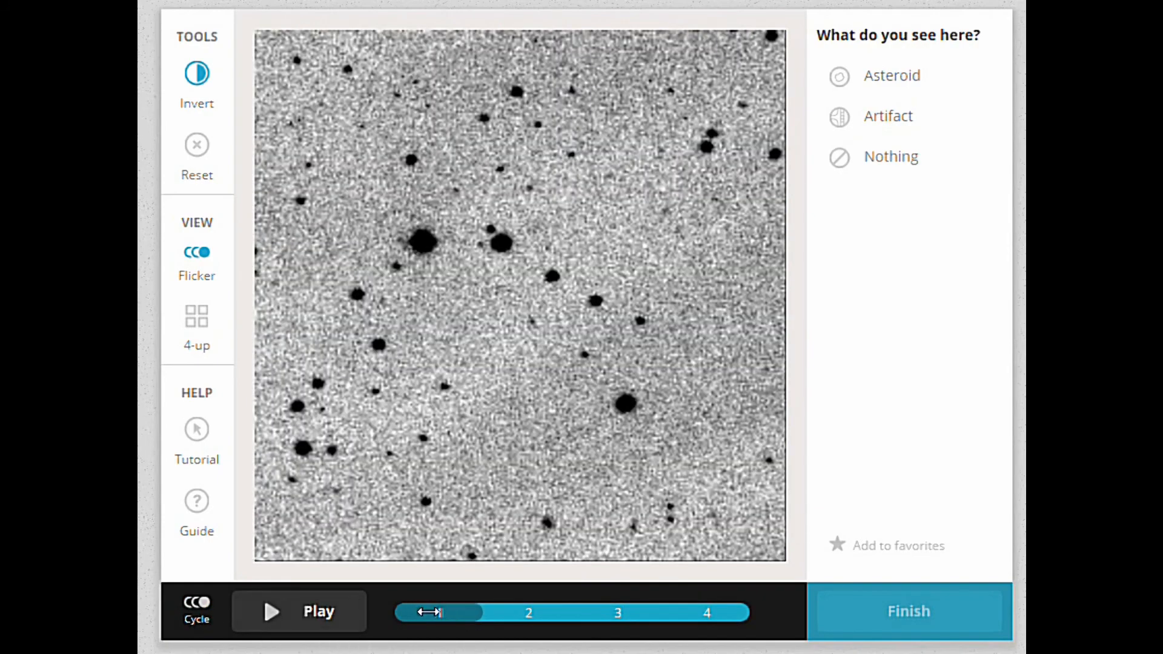
left_click_drag(429, 612, 768, 605)
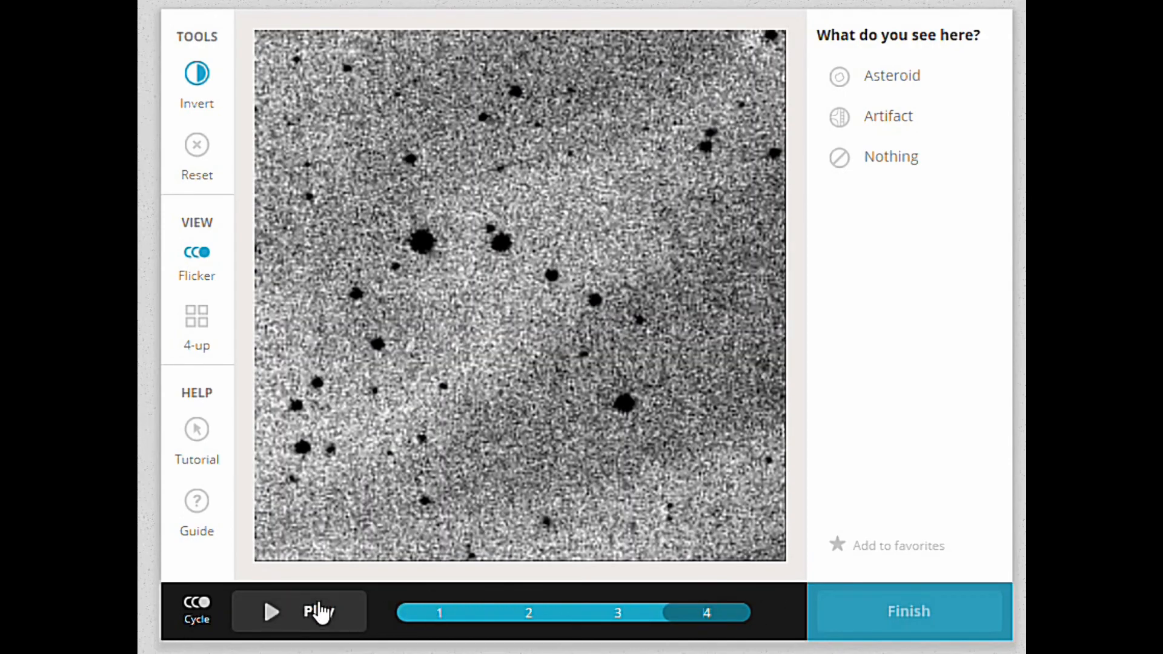
left_click(318, 613)
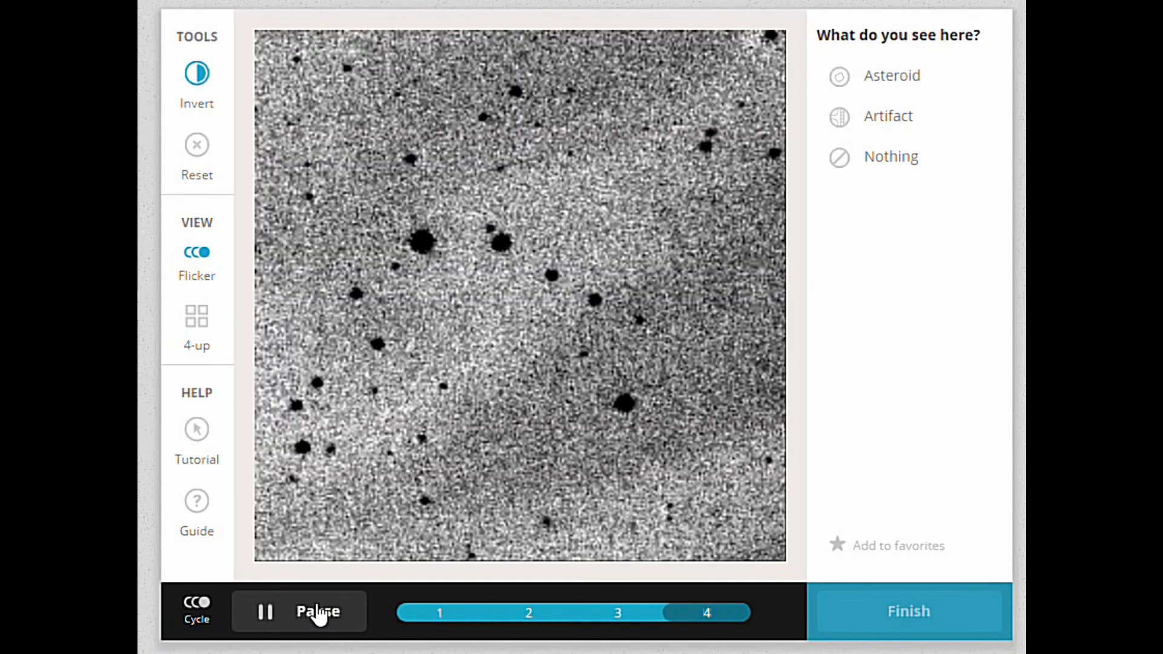
left_click(318, 613)
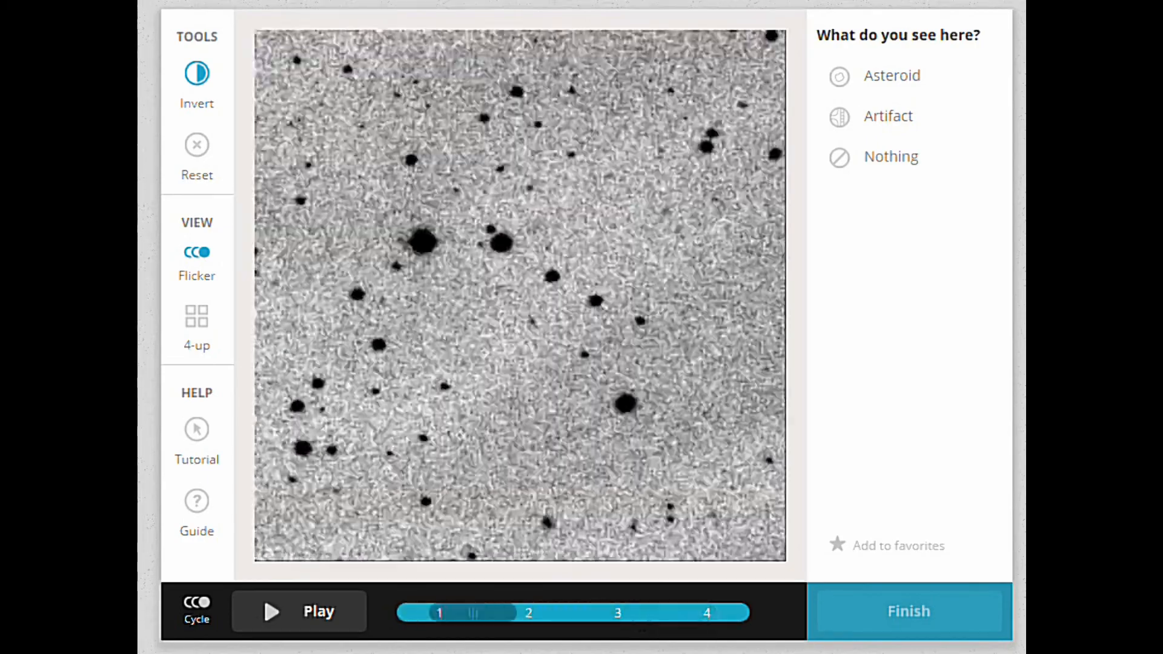
mouse_move(474, 613)
left_mouse_down()
mouse_move(908, 572)
mouse_move(520, 612)
mouse_move(737, 587)
mouse_move(635, 567)
mouse_move(306, 636)
mouse_move(384, 648)
mouse_move(559, 634)
mouse_move(467, 611)
mouse_move(741, 581)
mouse_move(473, 608)
left_mouse_up()
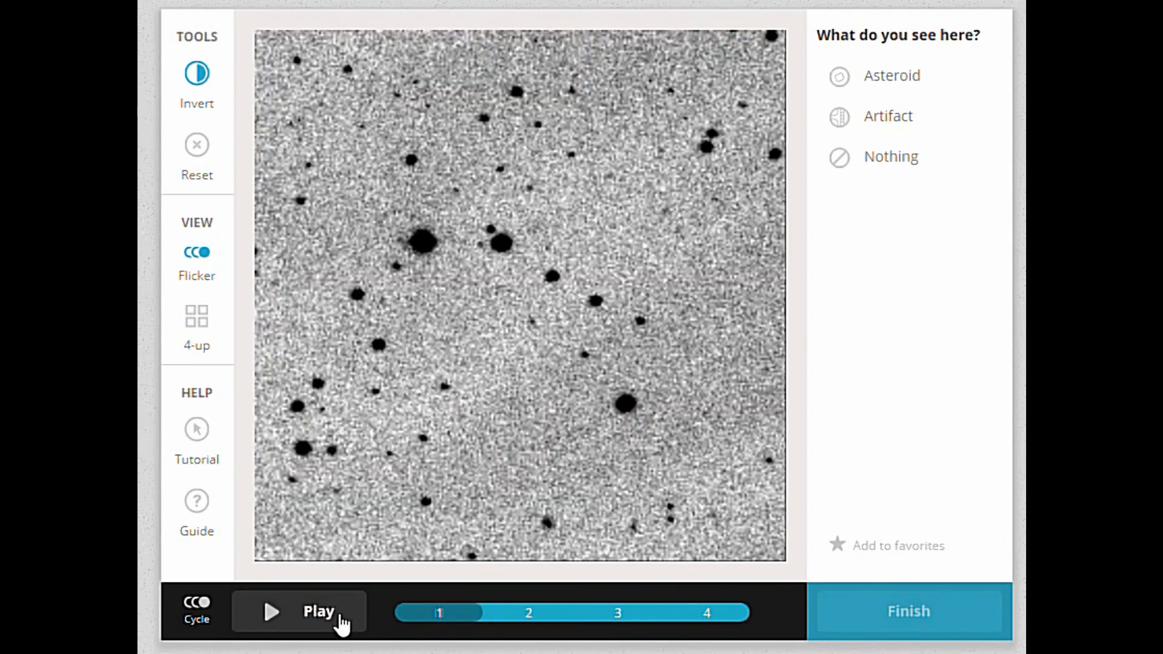
Mark the asteroid near the upper-left edge of the field in frames 1 to 4, complete its track and submit the subject
left_click(881, 133)
left_click(909, 84)
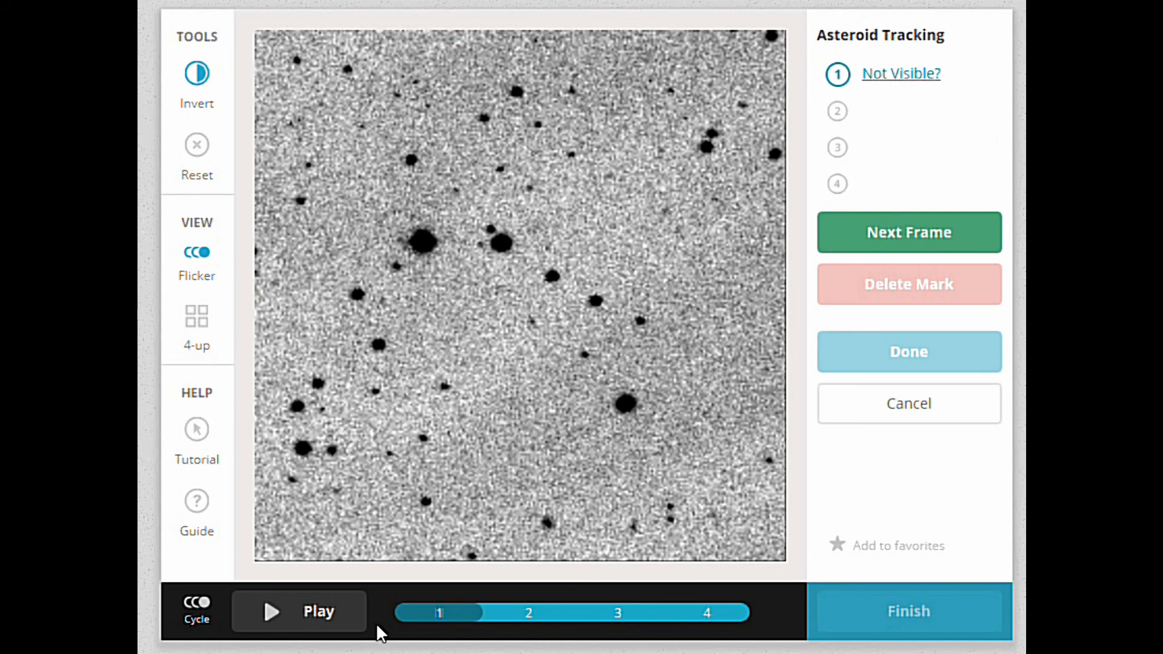
left_click_drag(430, 616, 405, 628)
left_click(300, 200)
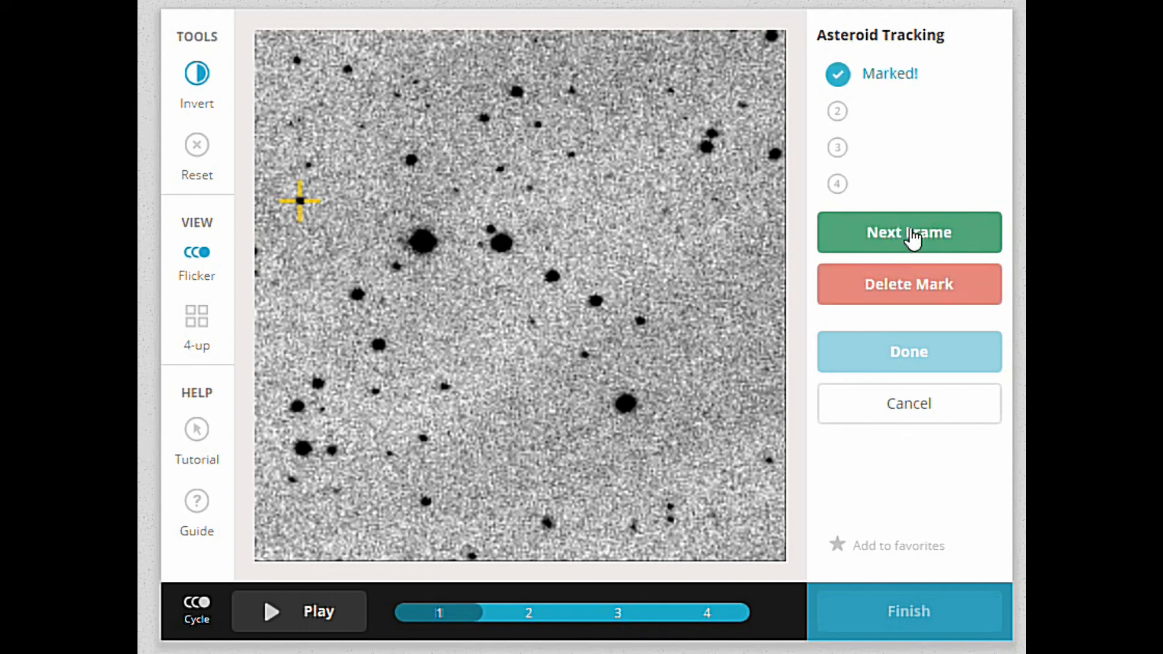
left_click(912, 238)
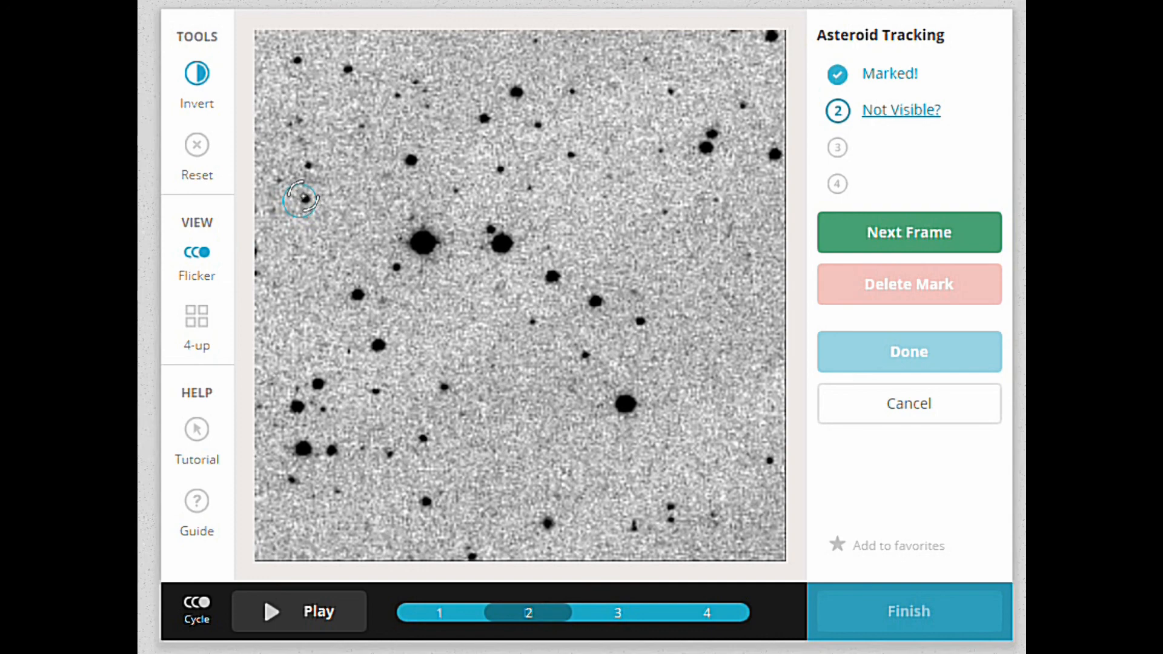
left_click(307, 198)
left_click(956, 244)
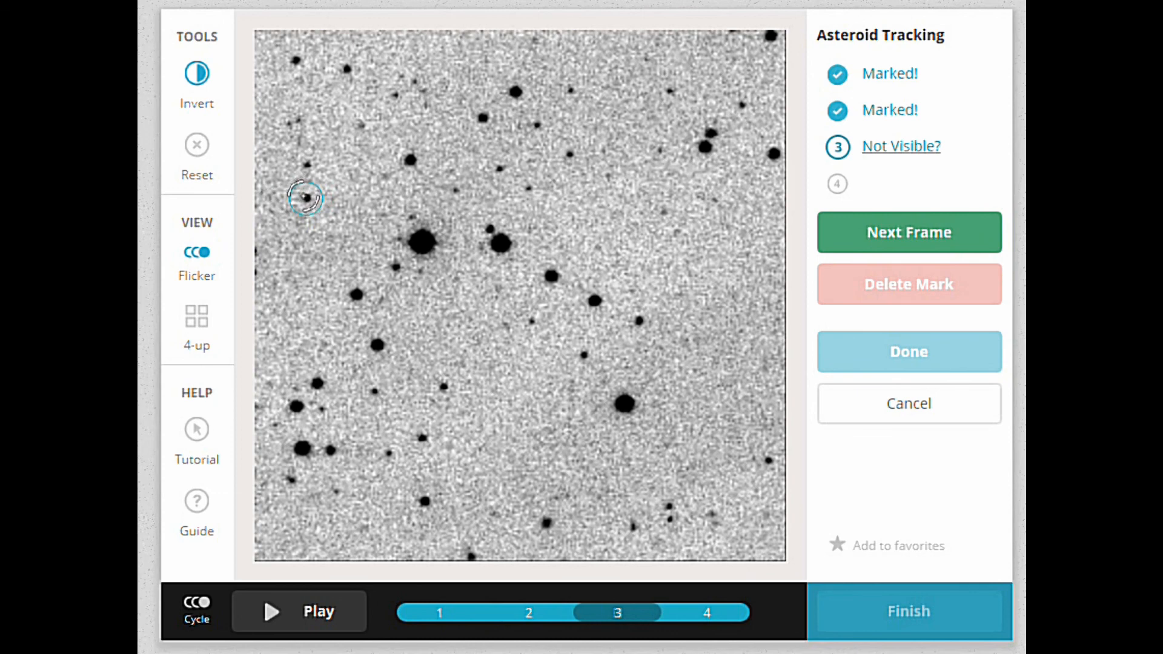
left_click(306, 198)
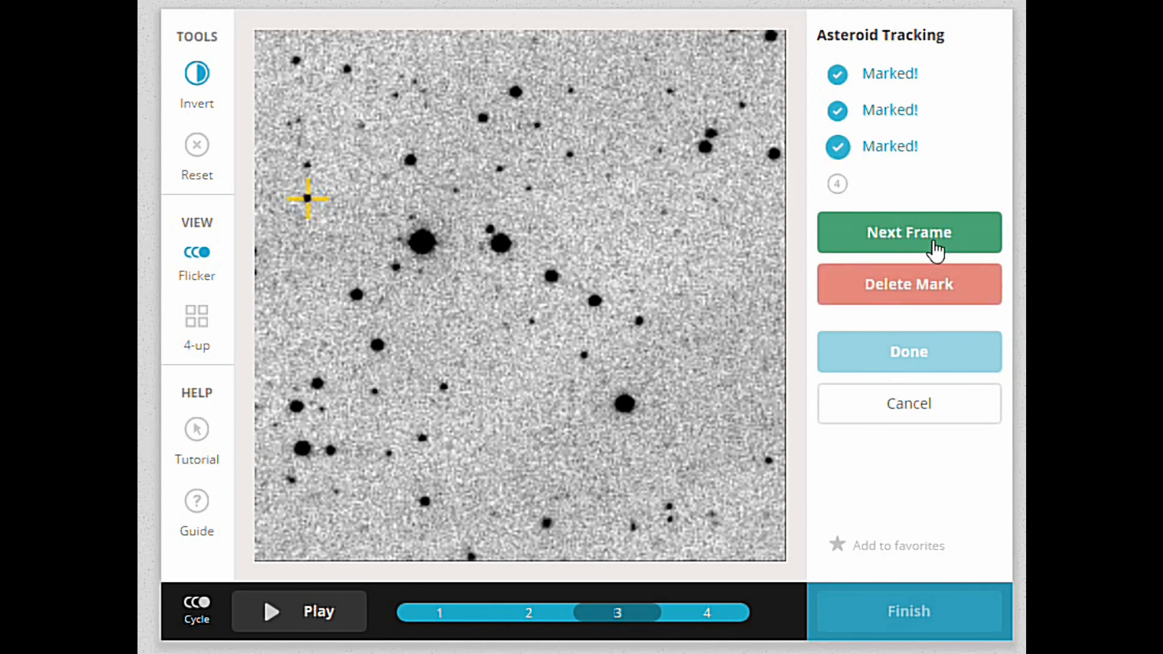
left_click(921, 242)
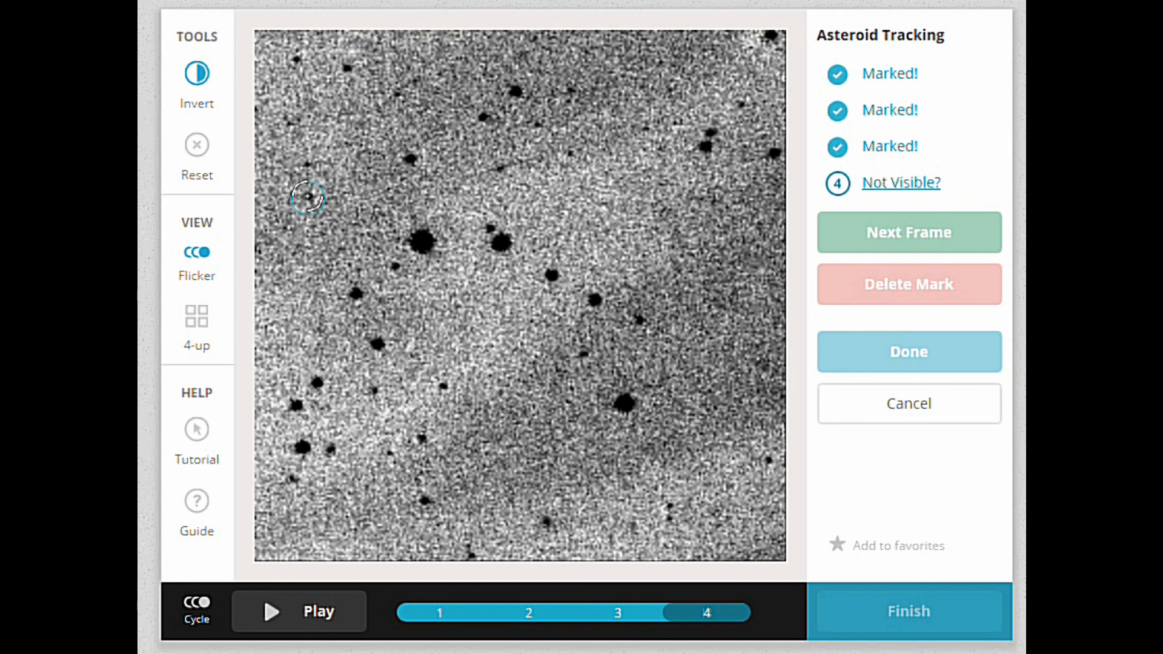
left_click(309, 196)
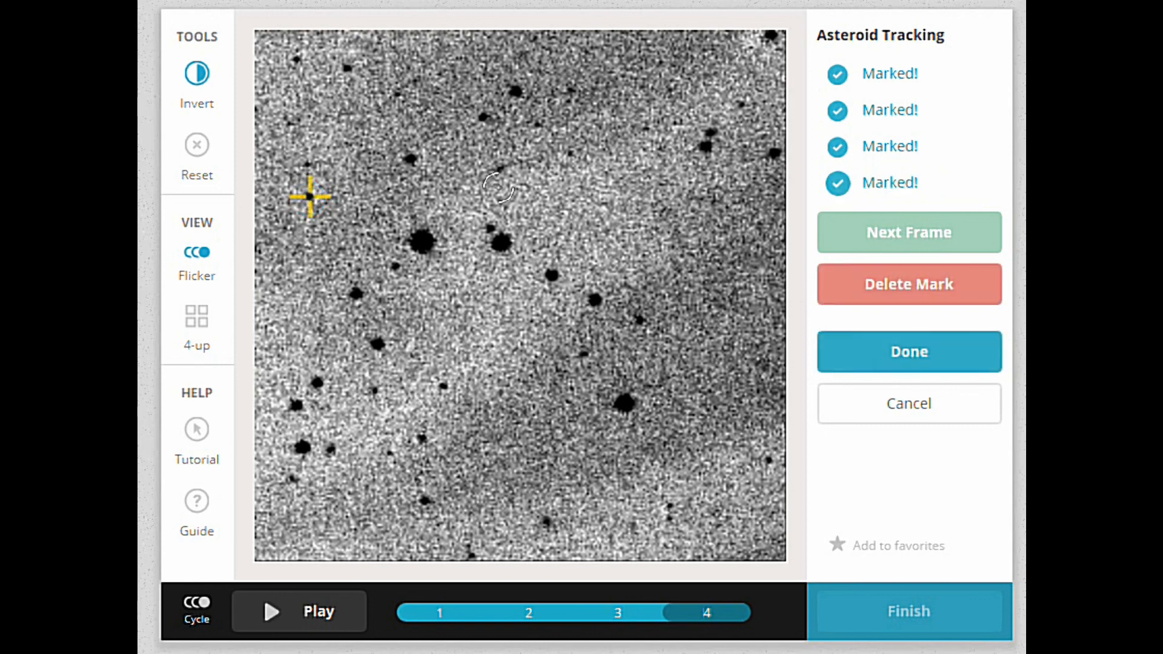
left_click(918, 361)
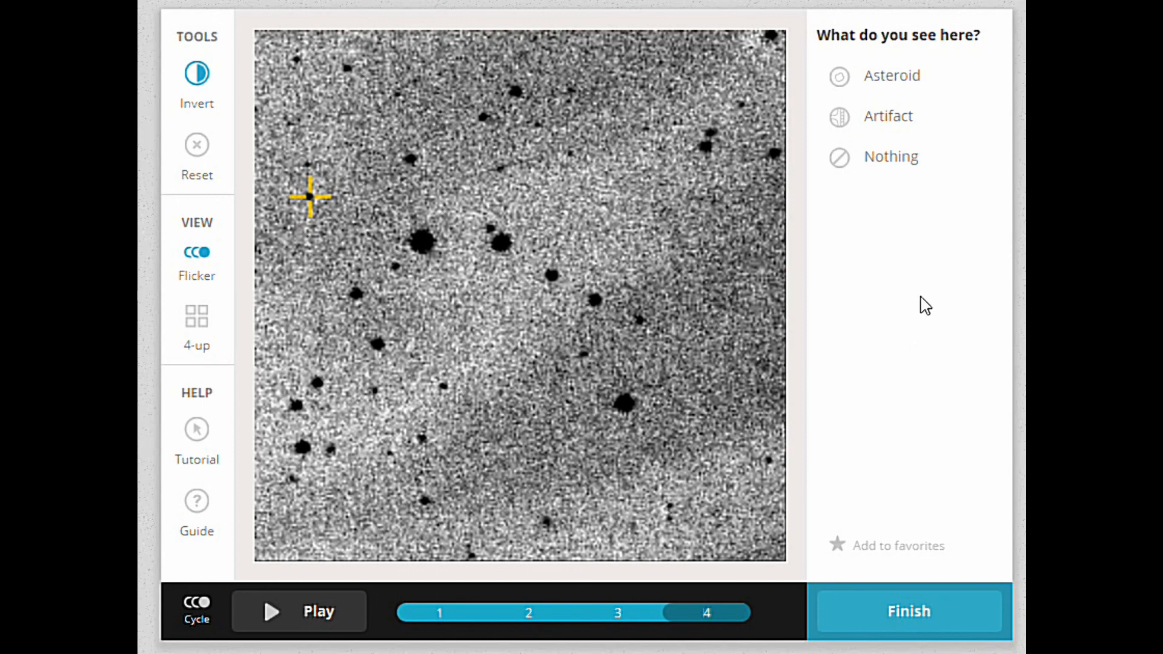
left_click(914, 613)
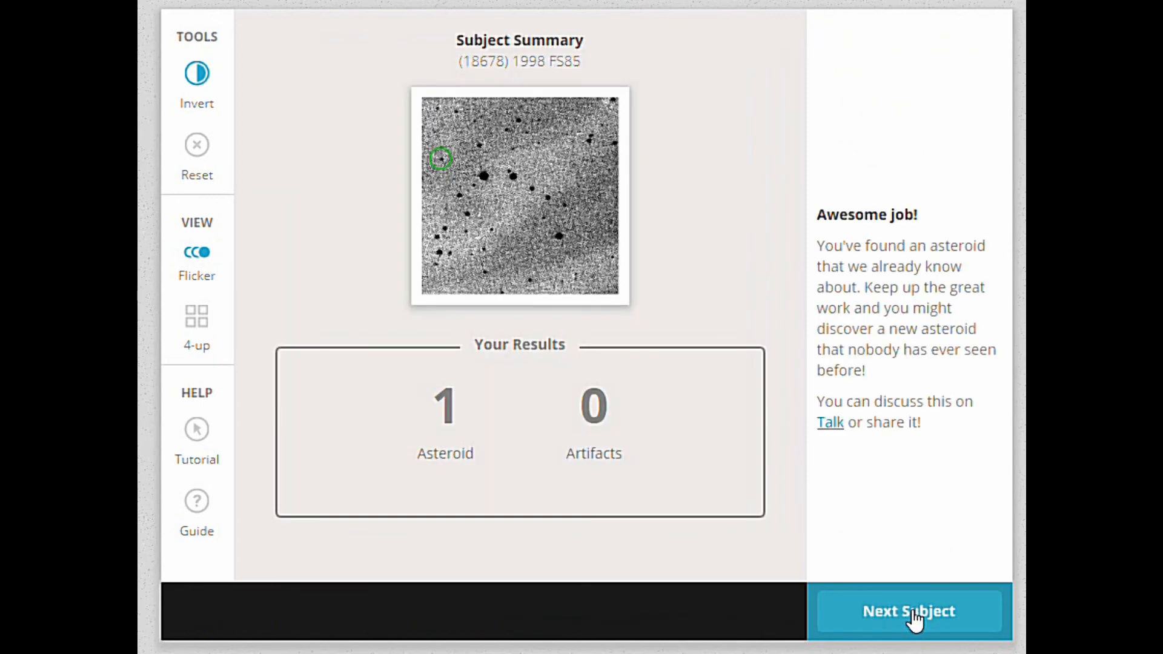